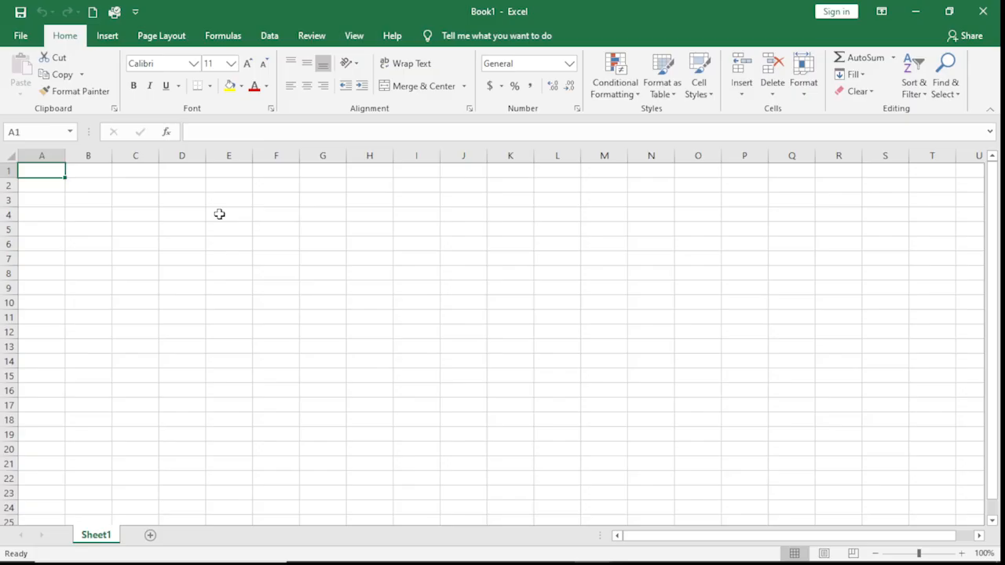
pyautogui.click(168, 224)
pyautogui.click(264, 232)
pyautogui.click(198, 283)
pyautogui.click(83, 268)
pyautogui.click(291, 248)
pyautogui.click(355, 303)
pyautogui.click(65, 243)
pyautogui.click(190, 245)
pyautogui.click(329, 242)
pyautogui.click(173, 298)
pyautogui.click(112, 346)
pyautogui.click(225, 322)
pyautogui.click(191, 284)
pyautogui.click(108, 231)
pyautogui.click(197, 227)
pyautogui.click(322, 231)
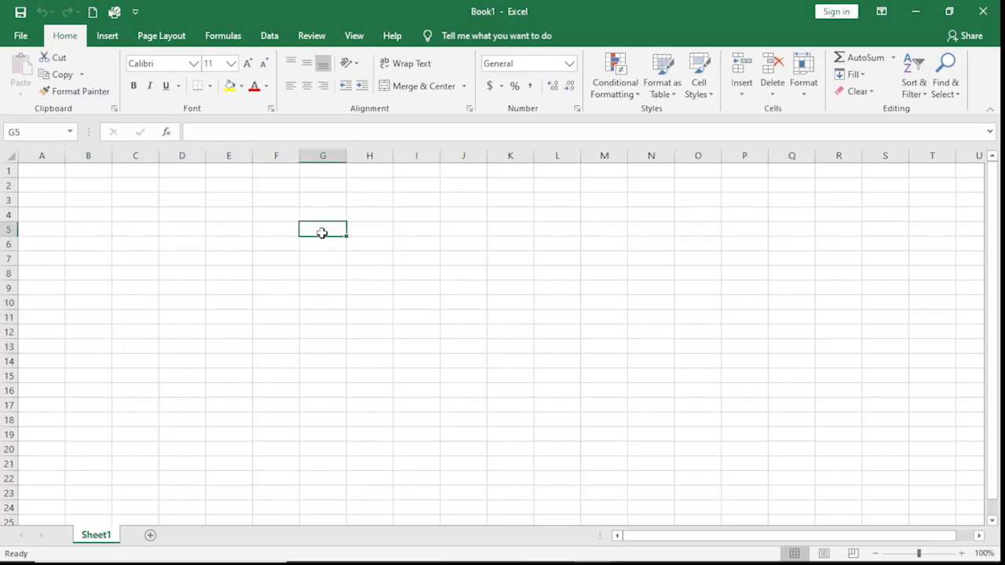
pyautogui.click(232, 284)
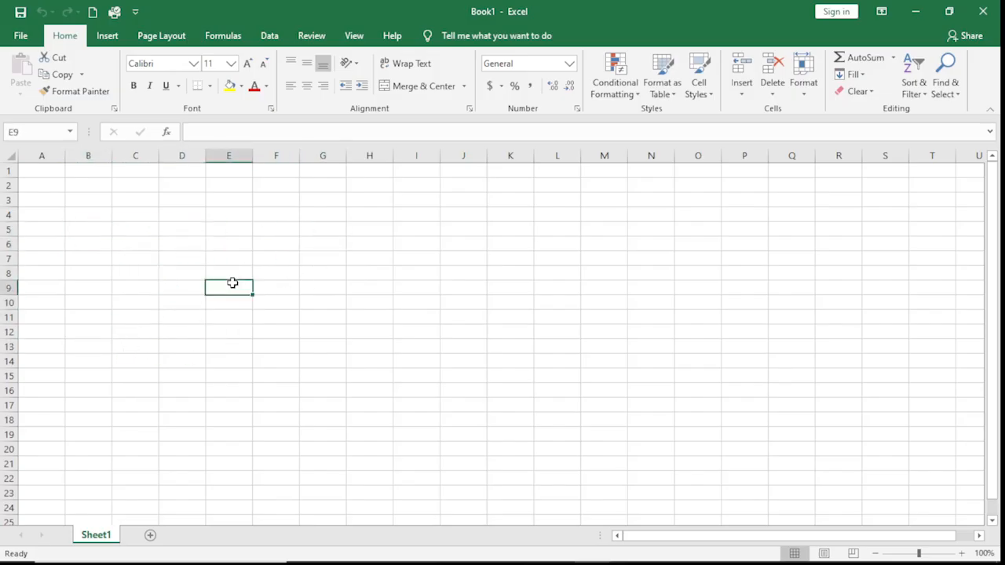
pyautogui.click(130, 227)
pyautogui.click(69, 213)
pyautogui.click(177, 201)
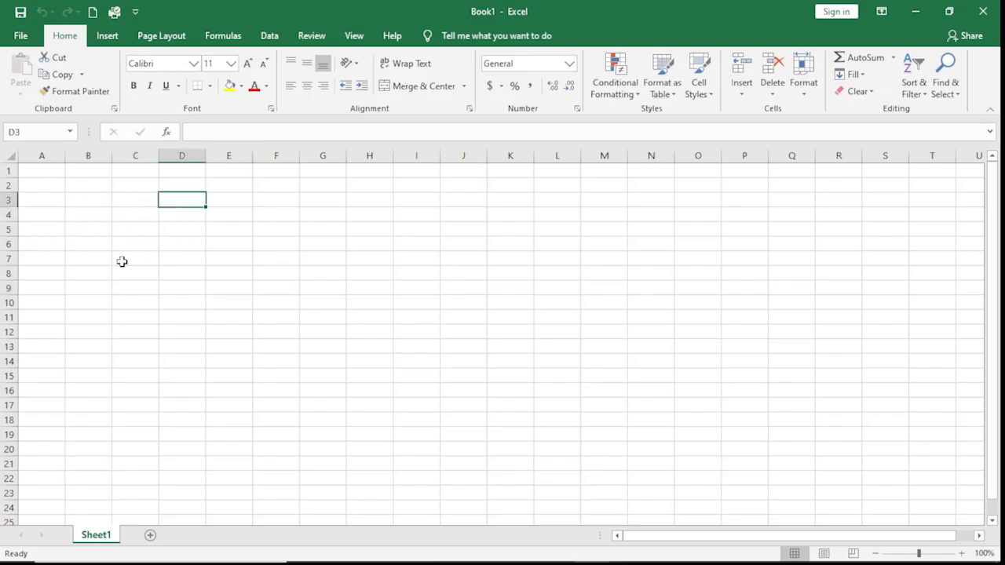
pyautogui.click(121, 262)
pyautogui.click(217, 227)
pyautogui.click(144, 200)
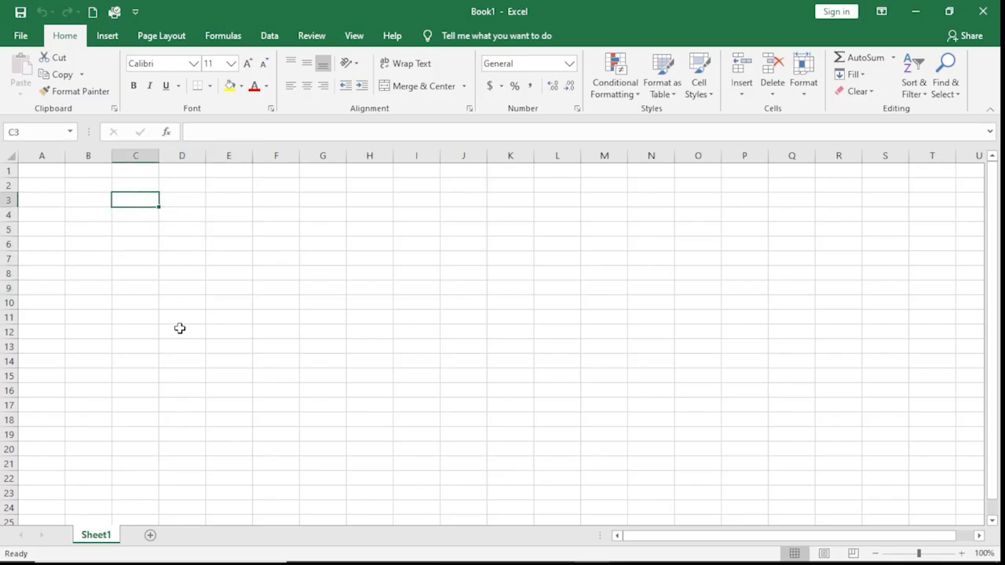
# Step: Select cell G7, then highlight the whole of column G and the whole of row 9
pyautogui.click(249, 269)
pyautogui.click(332, 256)
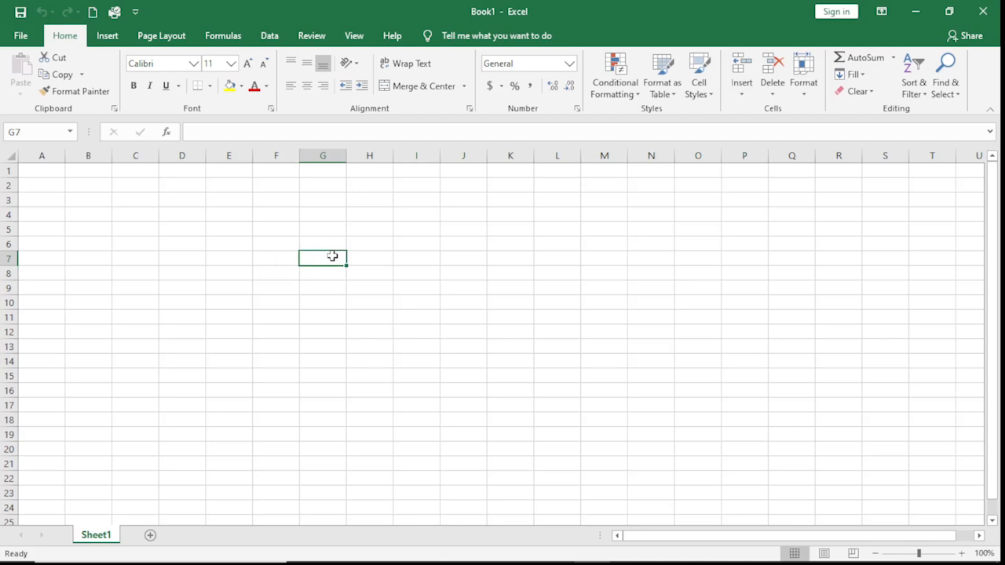
pyautogui.click(321, 157)
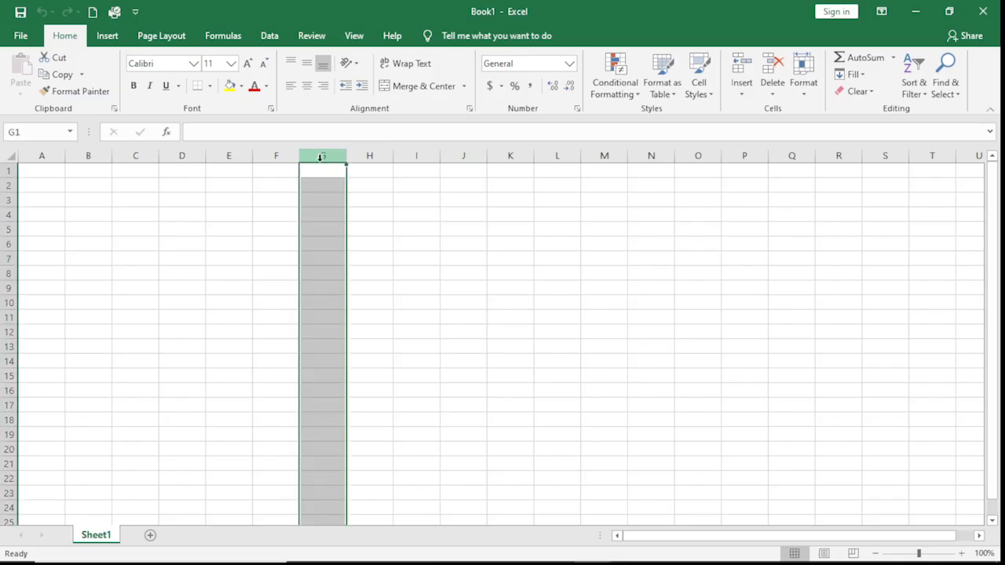
pyautogui.click(9, 289)
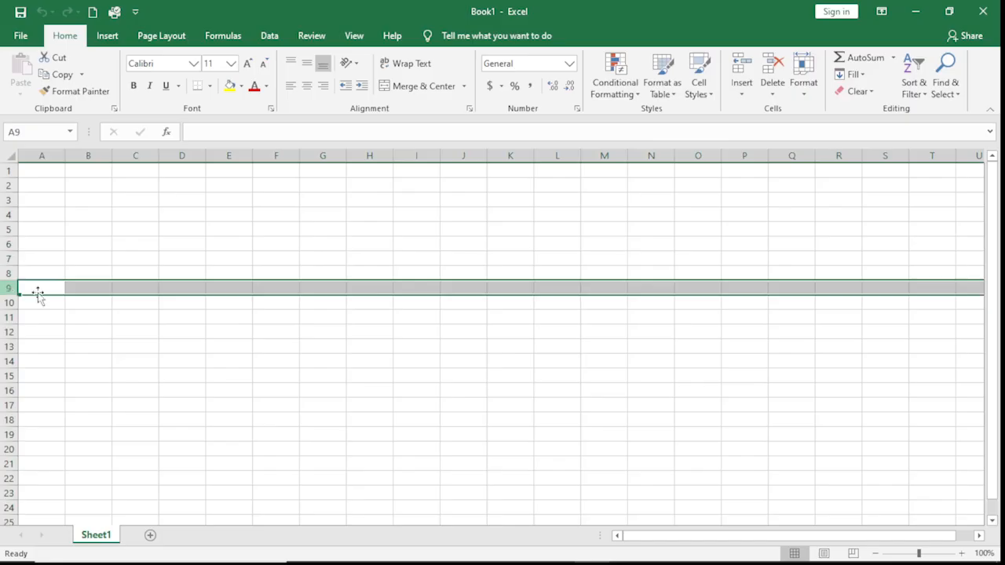
# Step: Select cell H7 and highlight its cell reference in the Name Box
pyautogui.click(378, 256)
pyautogui.click(16, 132)
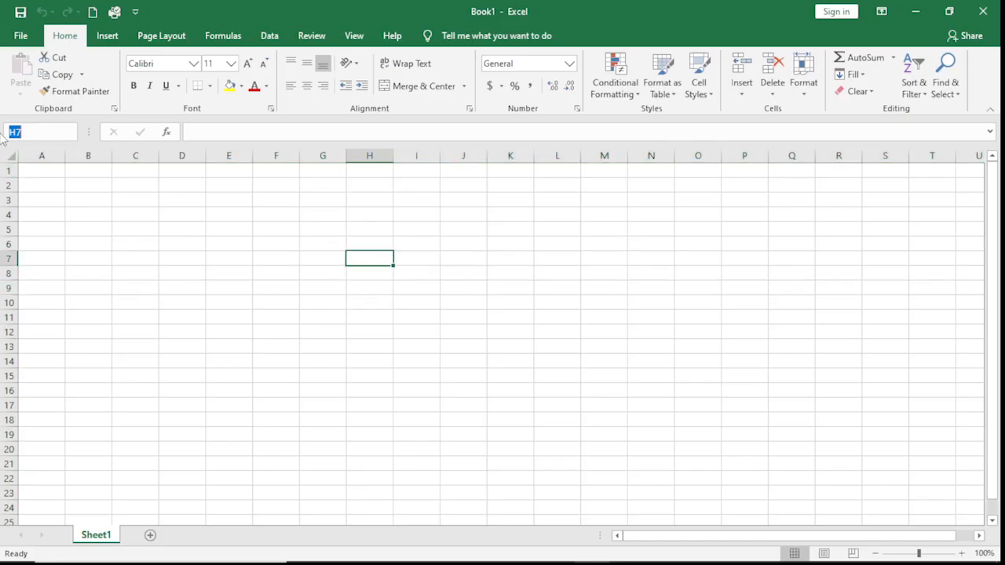
pyautogui.click(45, 128)
# Step: Select cell K8, highlight its reference in the Name Box, and select the whole of row 8
pyautogui.click(521, 277)
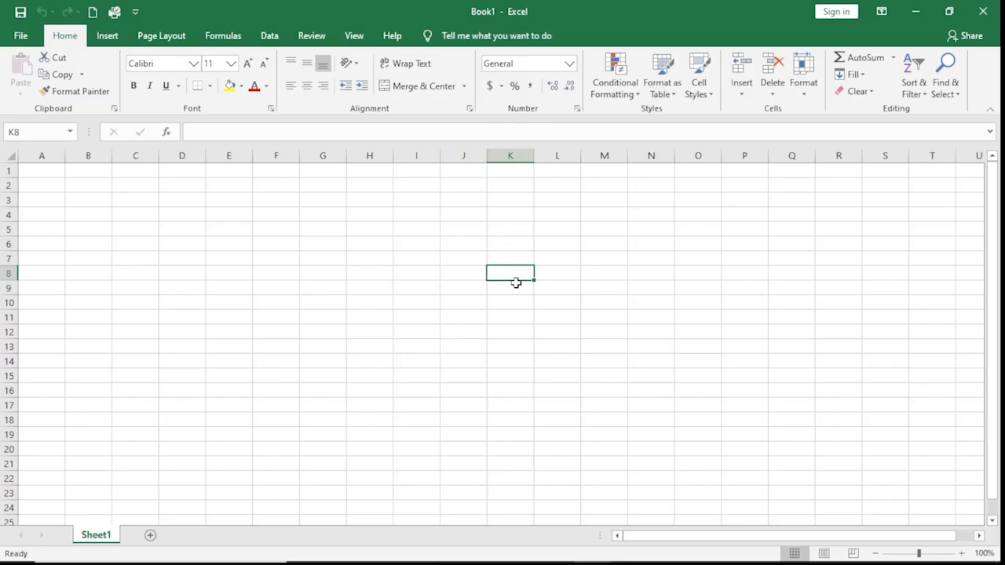
pyautogui.click(23, 131)
pyautogui.click(8, 273)
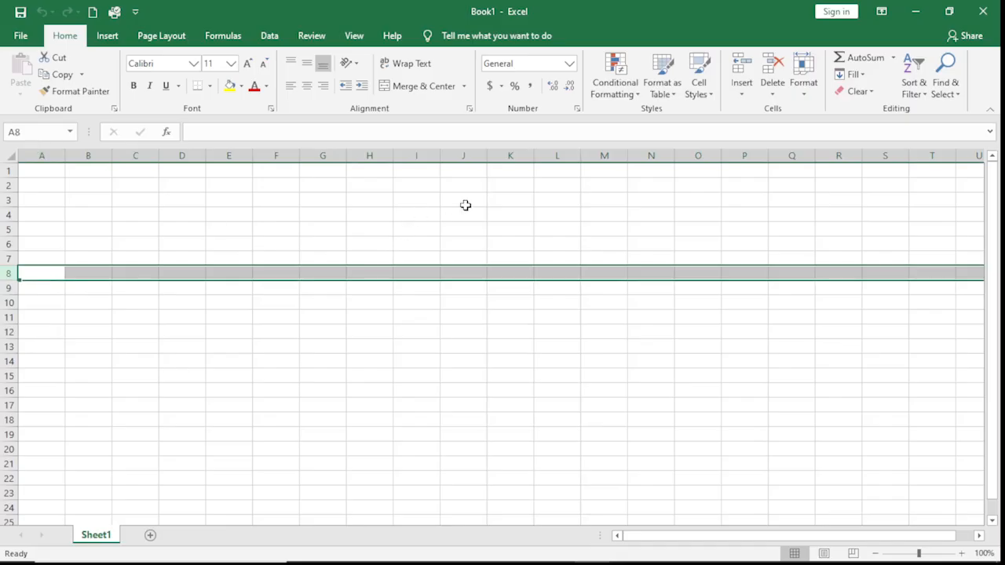
# Step: Select cell L11, then highlight the whole of column L and the whole of row 12
pyautogui.click(557, 316)
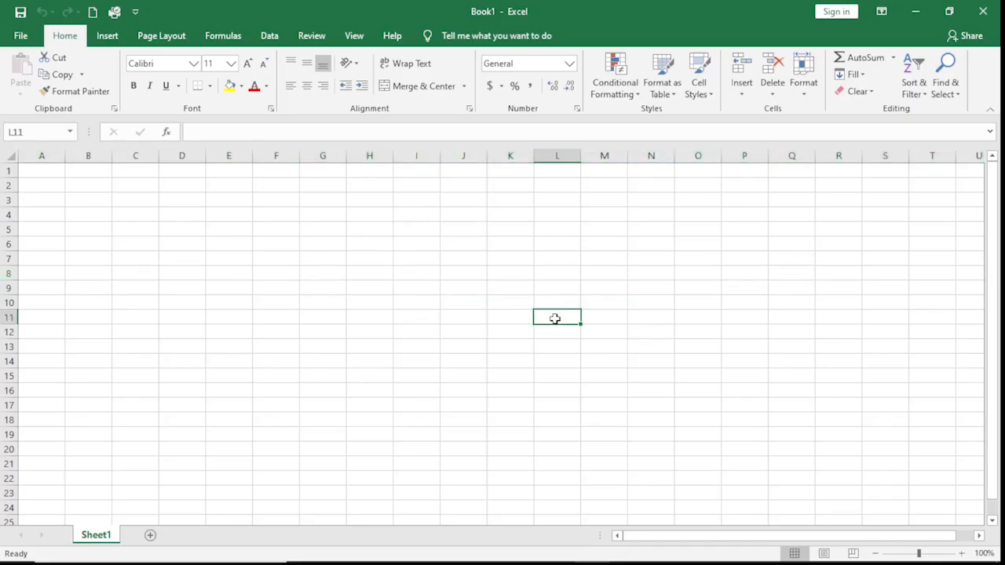
pyautogui.click(552, 153)
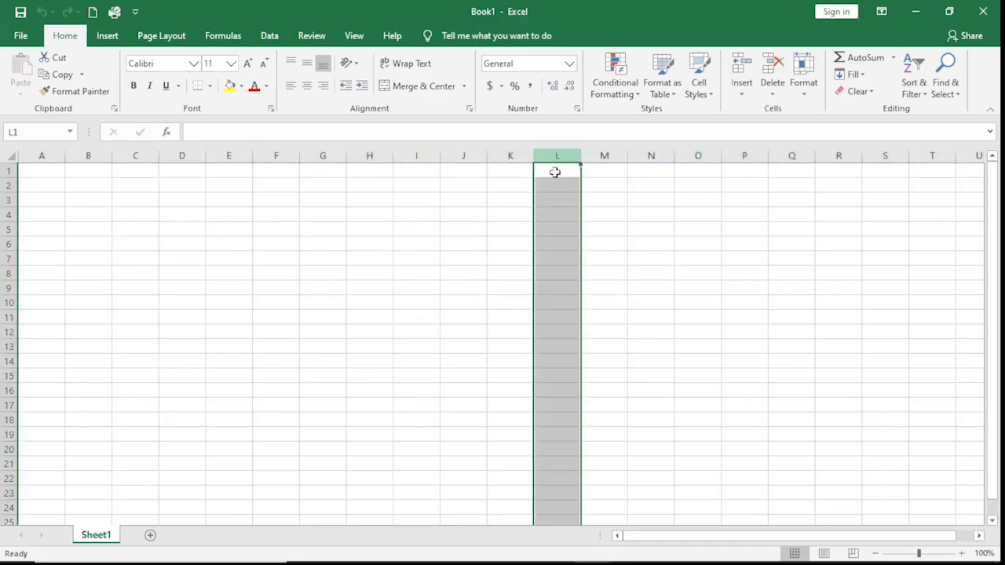
pyautogui.click(8, 332)
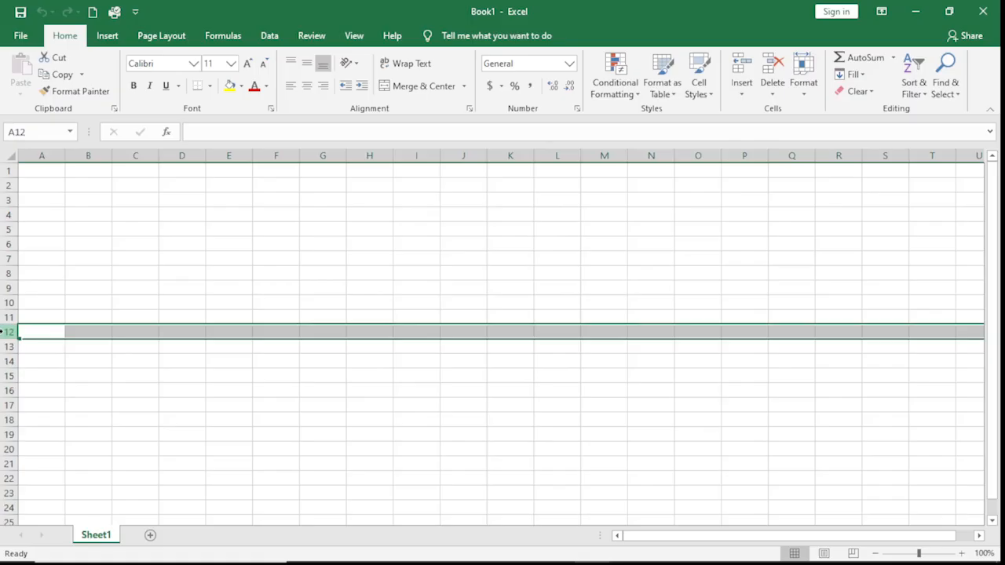
# Step: Fill the whole of column K with blue, then replace the fill with a light gray theme color
pyautogui.click(509, 154)
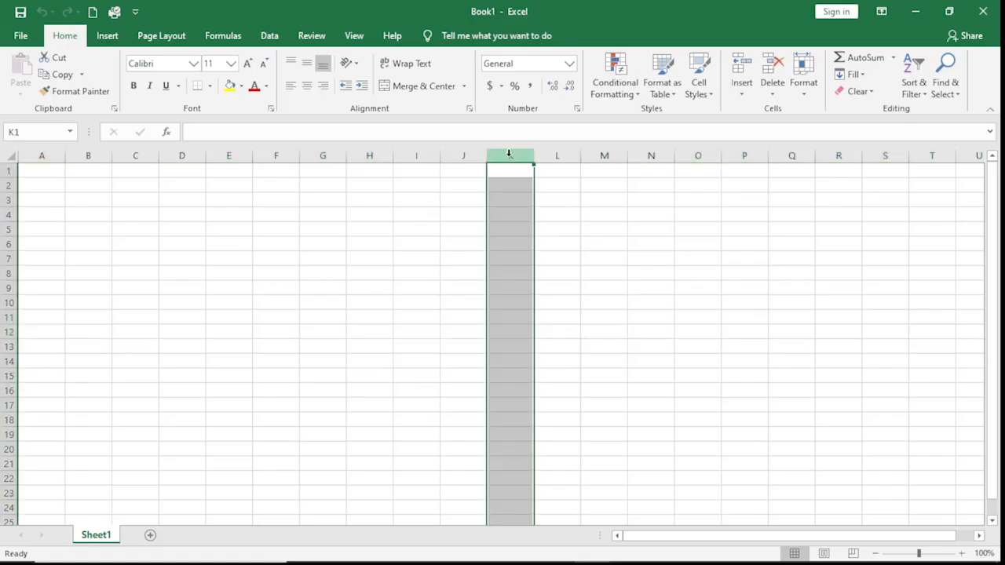
pyautogui.click(241, 87)
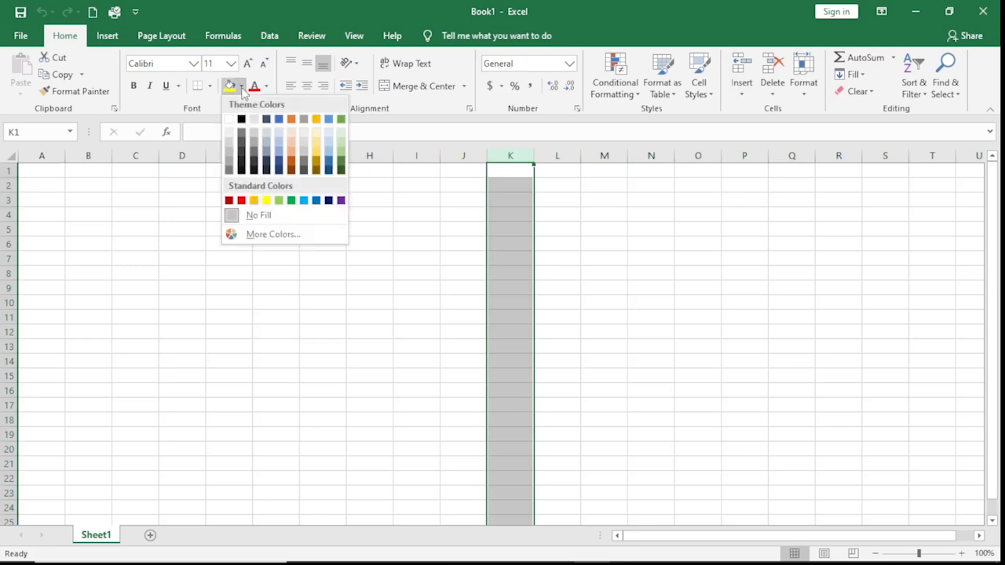
pyautogui.click(317, 201)
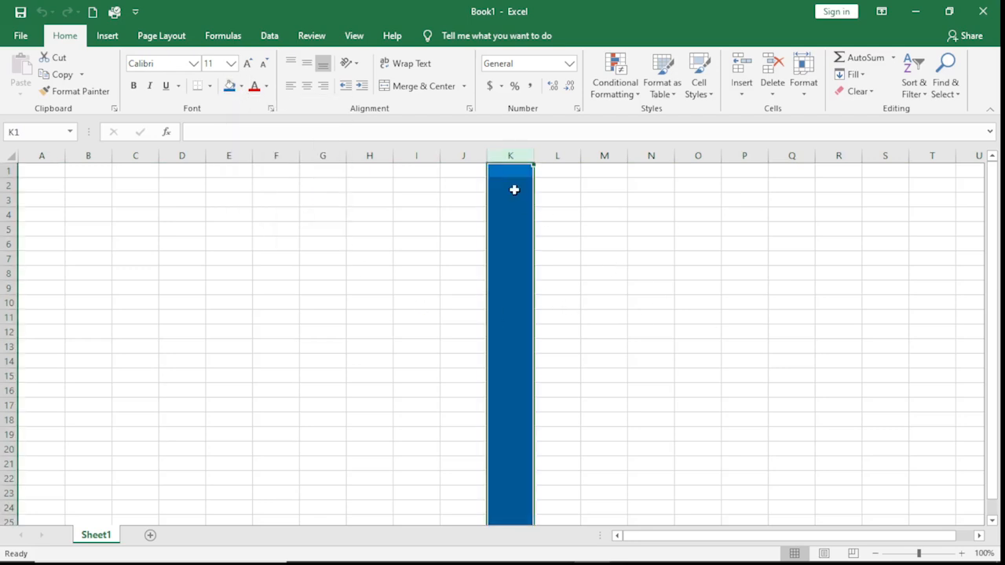
pyautogui.click(241, 86)
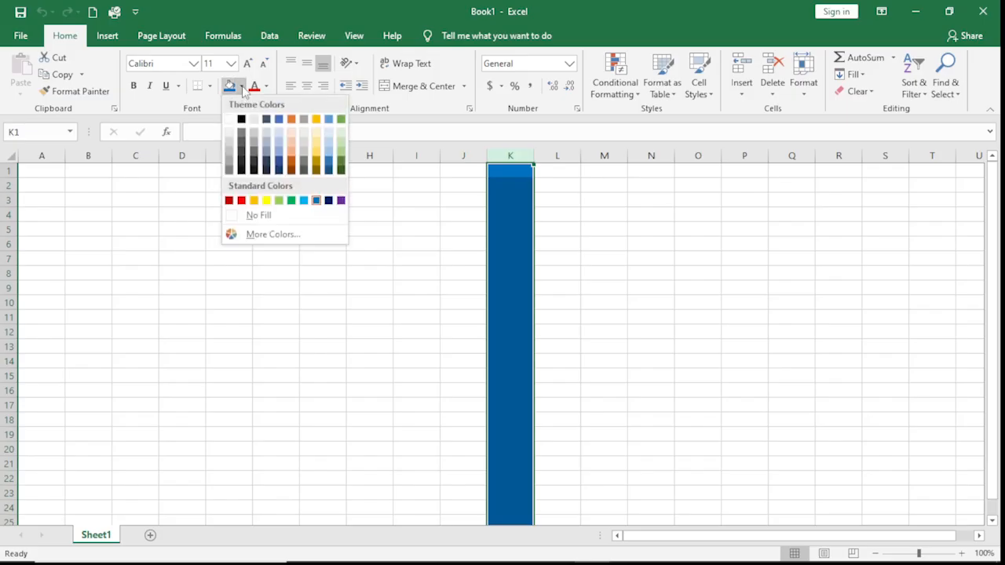
pyautogui.click(253, 141)
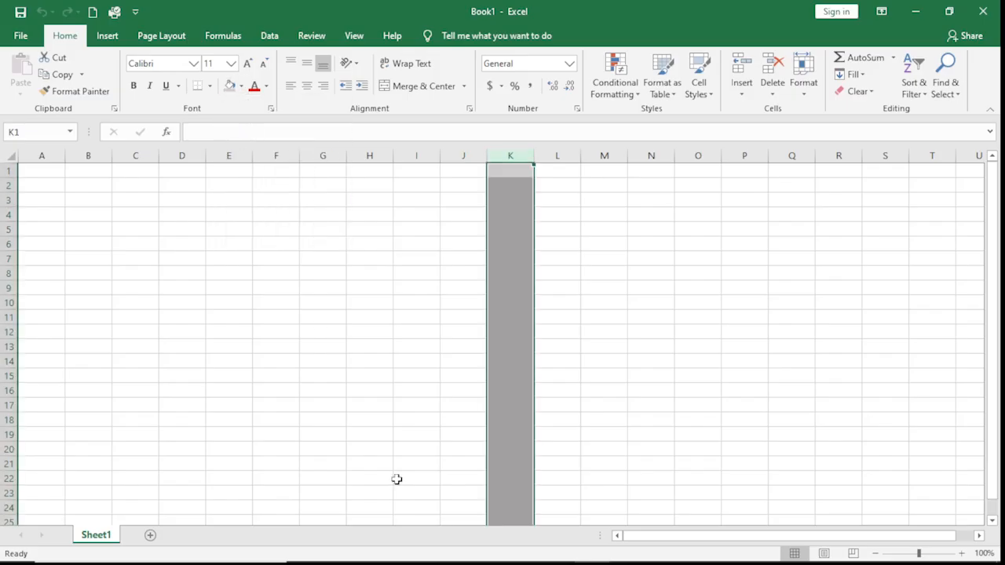
# Step: Fill the whole of row 9 with a darker gray and select cell K9 where it crosses column K
pyautogui.click(4, 288)
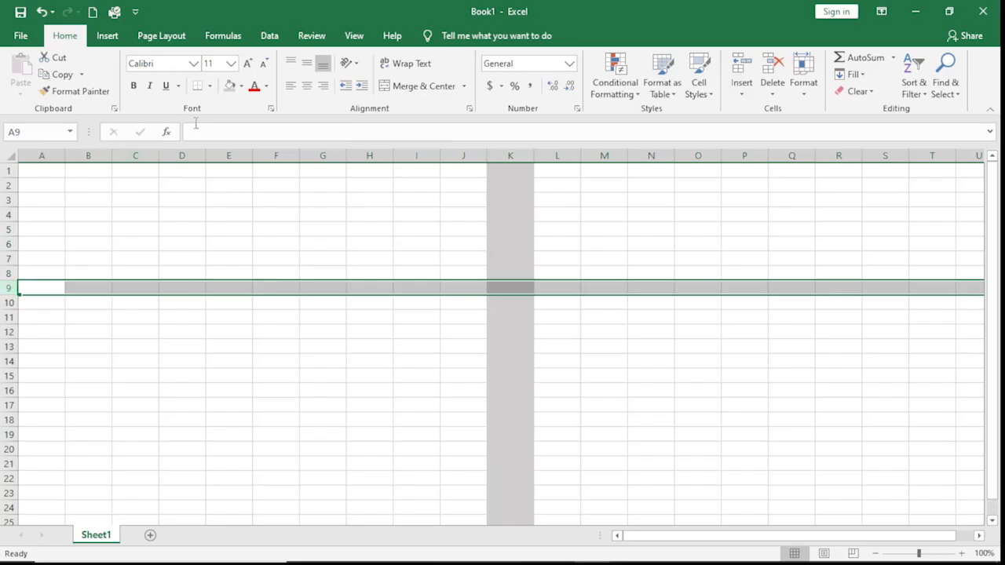
pyautogui.click(241, 86)
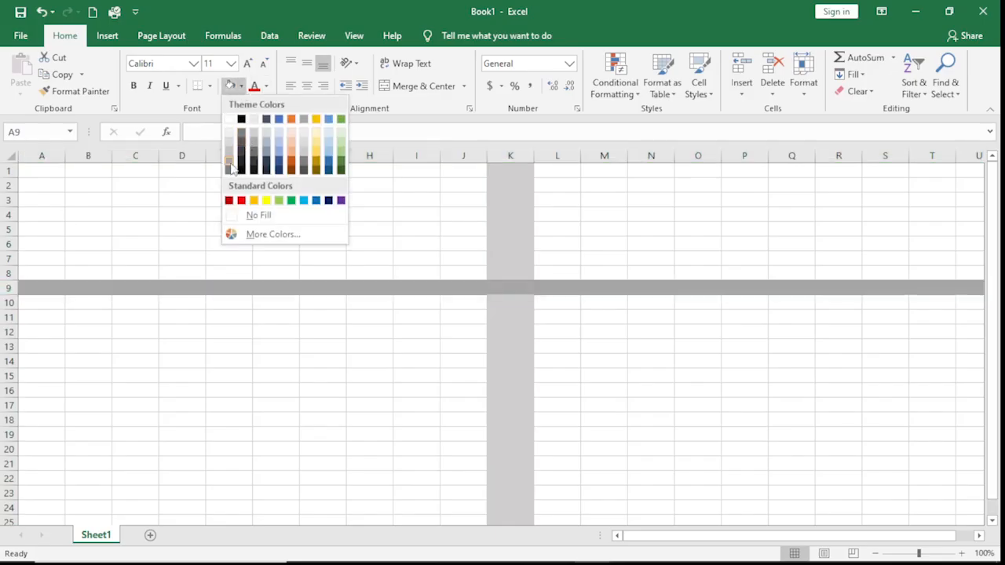
pyautogui.click(229, 163)
pyautogui.click(652, 394)
pyautogui.click(520, 286)
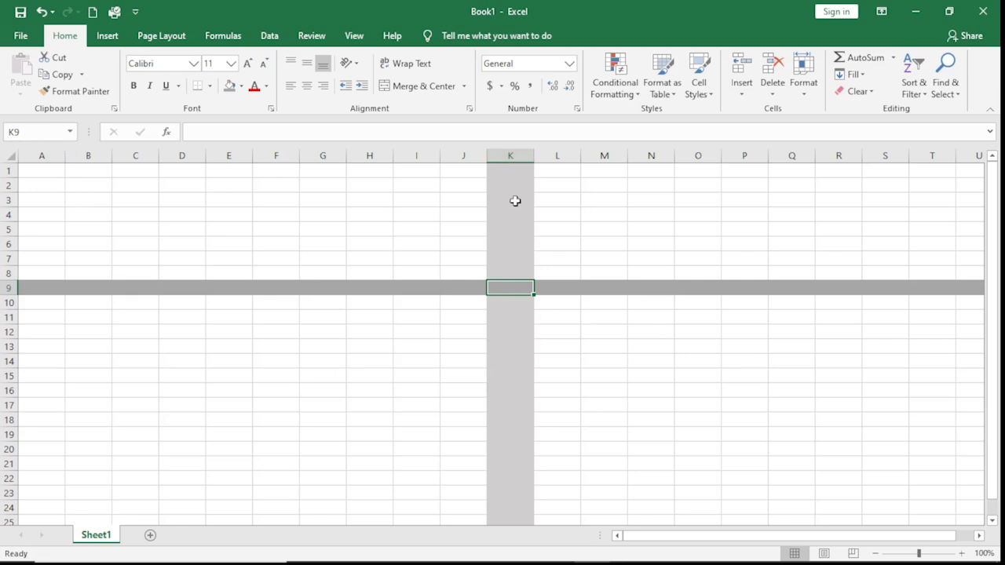
# Step: Highlight the whole of column K and the whole of row 9, finishing on cell F12
pyautogui.click(513, 153)
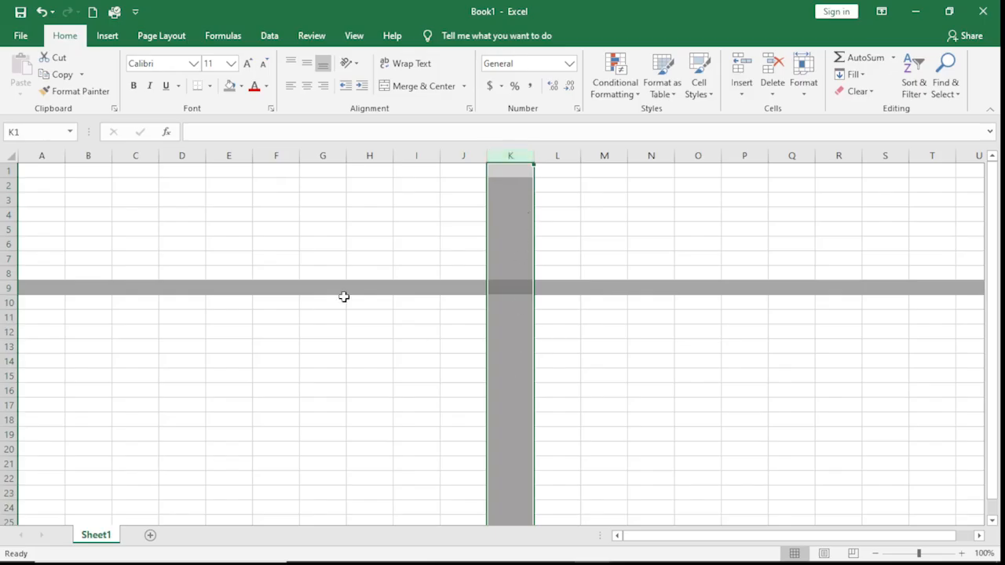
pyautogui.keyDown('ctrl'); pyautogui.click(4, 288); pyautogui.keyUp('ctrl')
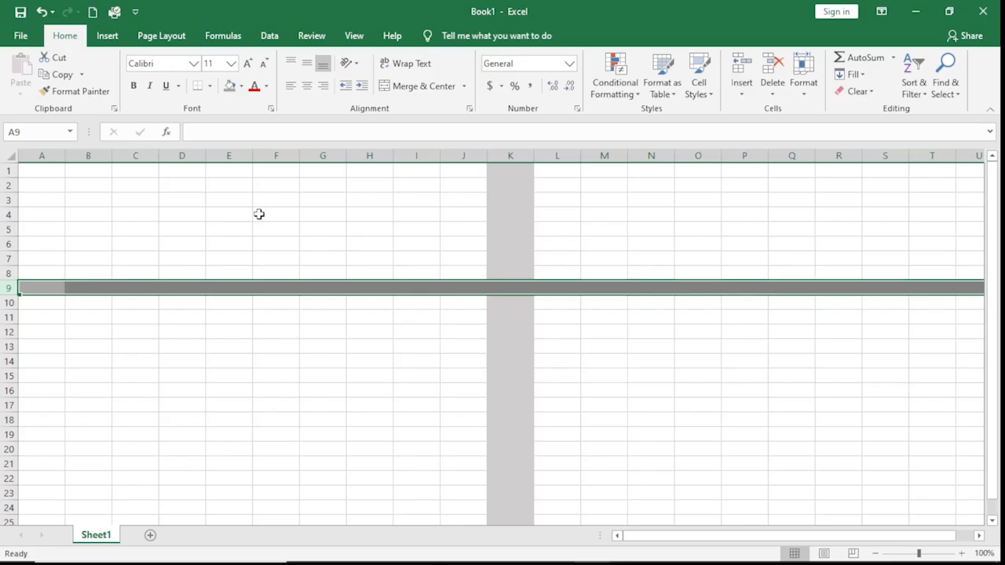
pyautogui.click(276, 331)
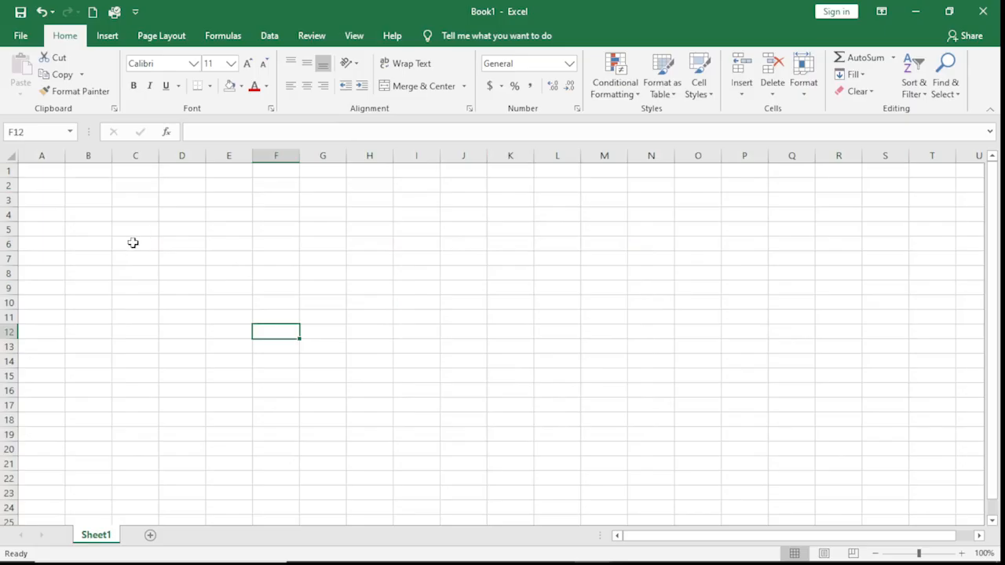
# Step: Select cell C3, then cell L5, and move the active cell down column L to L13
pyautogui.click(138, 202)
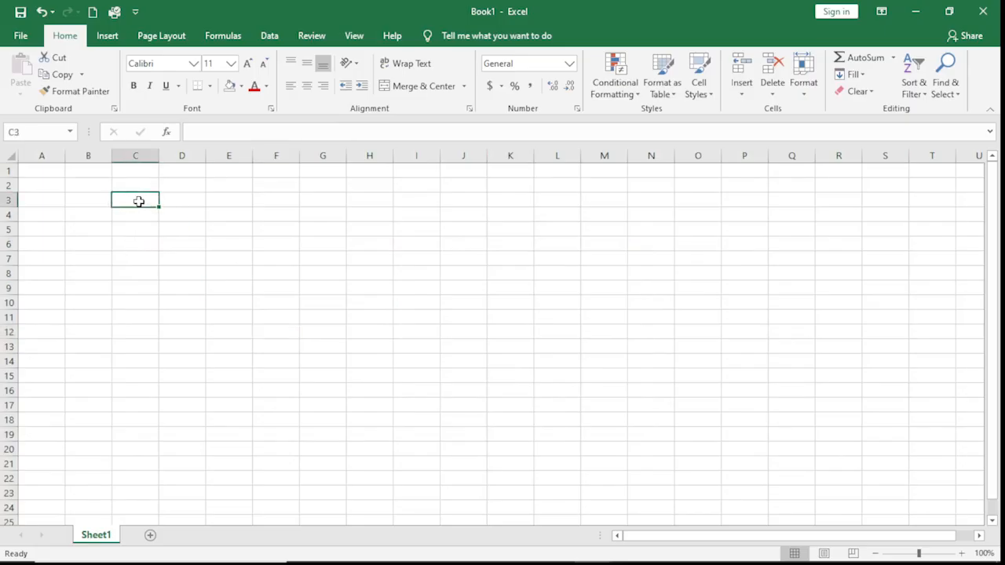
pyautogui.click(552, 227)
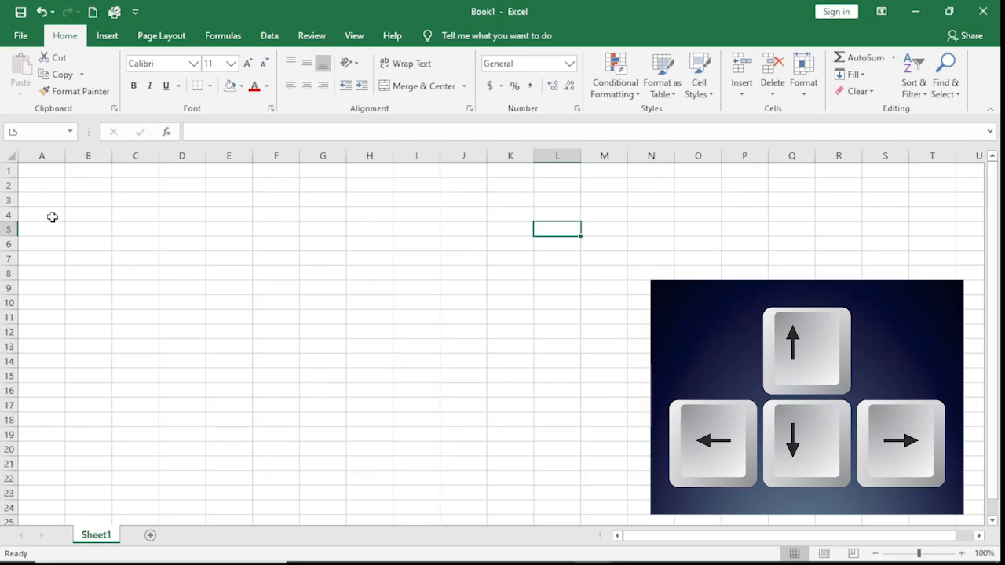
pyautogui.press('Down')
pyautogui.press('Down')
pyautogui.press('Down')
pyautogui.press('Down')
pyautogui.press('Down')
pyautogui.press('Down')
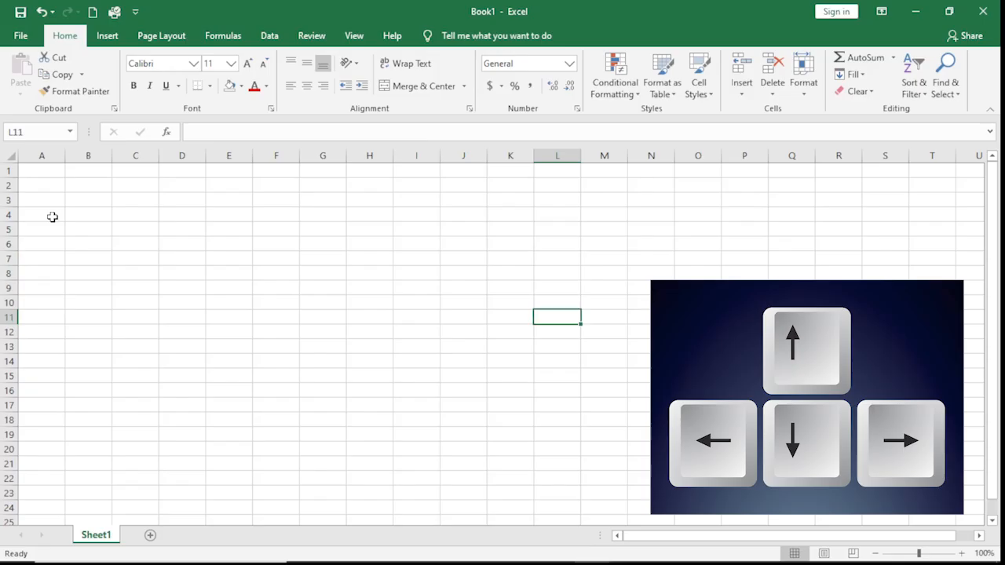
pyautogui.press('Down')
pyautogui.press('Down')
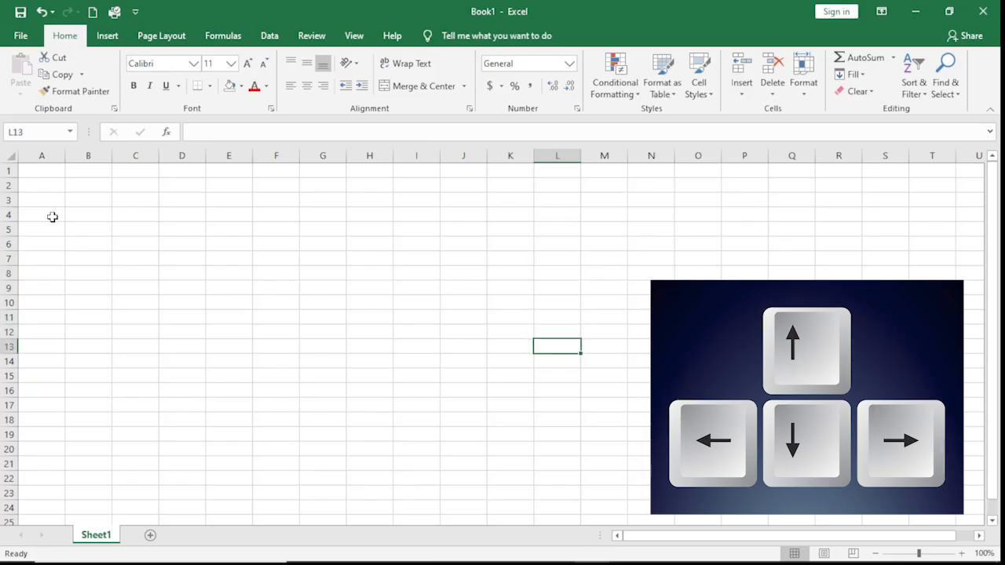
# Step: Move the active cell rightward along row 13 to Q13
pyautogui.press('Right')
pyautogui.press('Right')
pyautogui.press('Right')
pyautogui.press('Right')
pyautogui.press('Right')
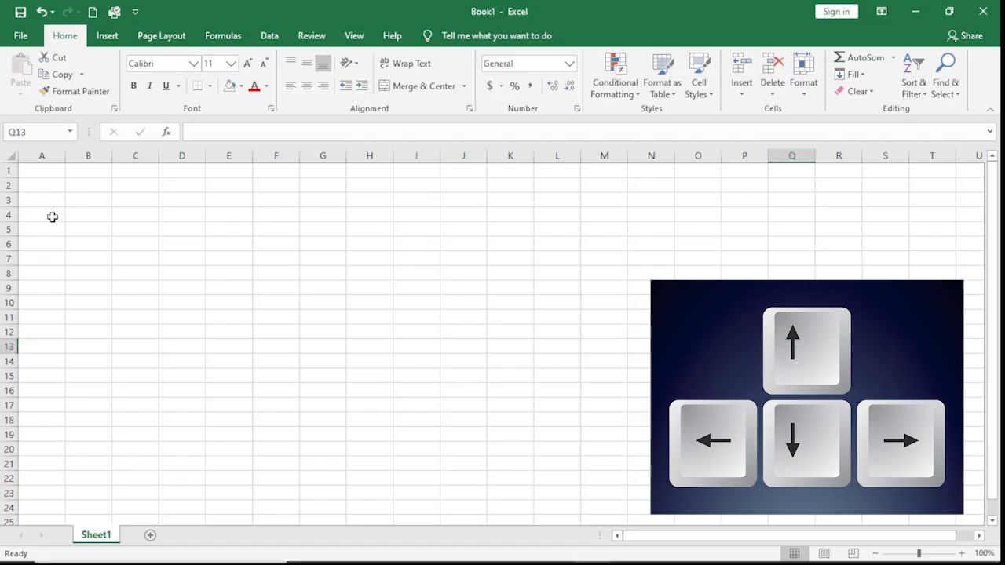
# Step: Move the active cell leftward along row 13 to J13
pyautogui.press('Left')
pyautogui.press('Left')
pyautogui.press('Left')
pyautogui.press('Left')
pyautogui.press('Left')
pyautogui.press('Left')
pyautogui.press('Left')
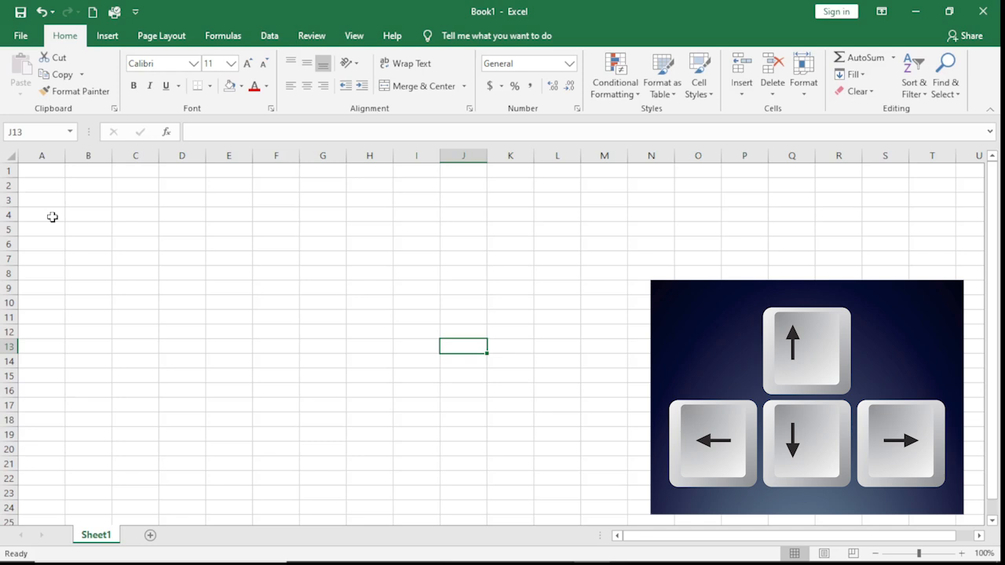
# Step: Move the active cell up column J to J5
pyautogui.press('Up')
pyautogui.press('Up')
pyautogui.press('Up')
pyautogui.press('Up')
pyautogui.press('Up')
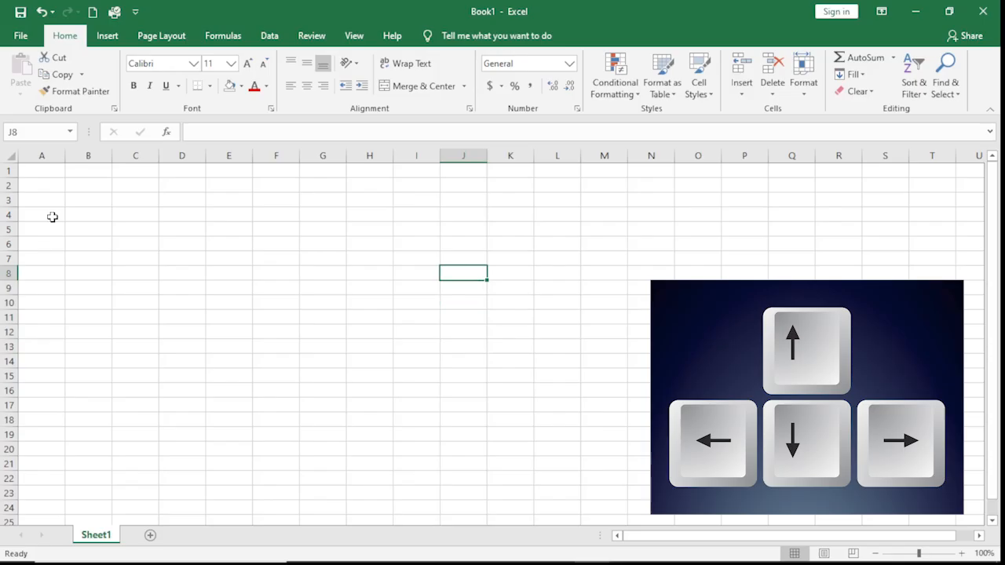
pyautogui.press('Up')
pyautogui.press('Up')
pyautogui.press('Up')
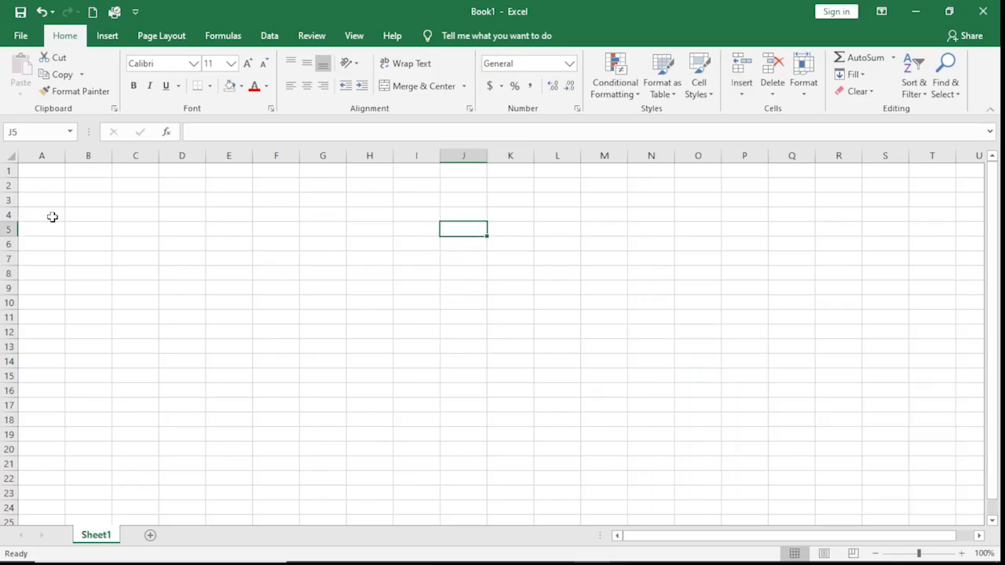
# Step: Move the active cell rightward along row 5 to R5
pyautogui.press('Right')
pyautogui.press('Right')
pyautogui.press('Right')
pyautogui.press('Right')
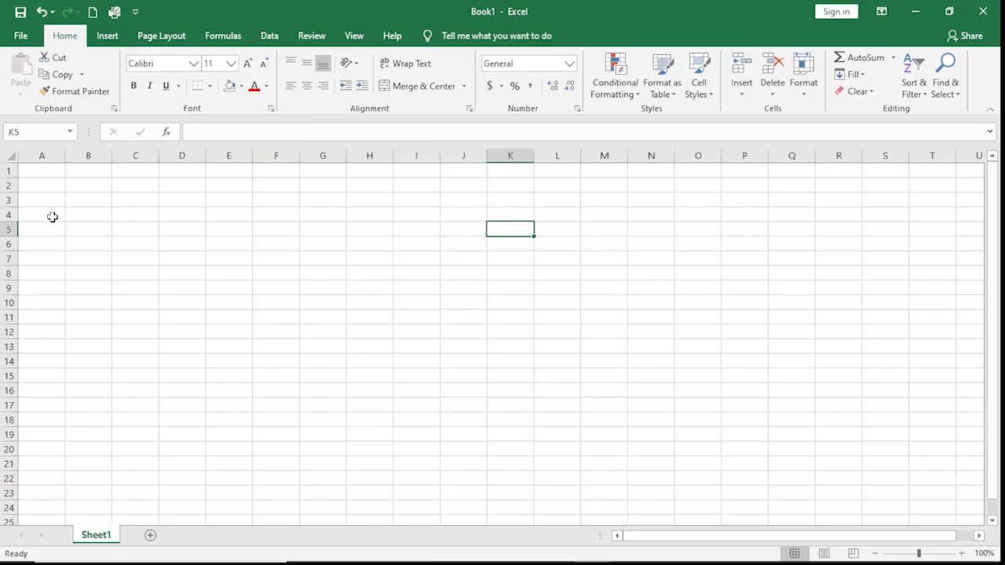
pyautogui.press('Right')
pyautogui.press('Right')
pyautogui.press('Right')
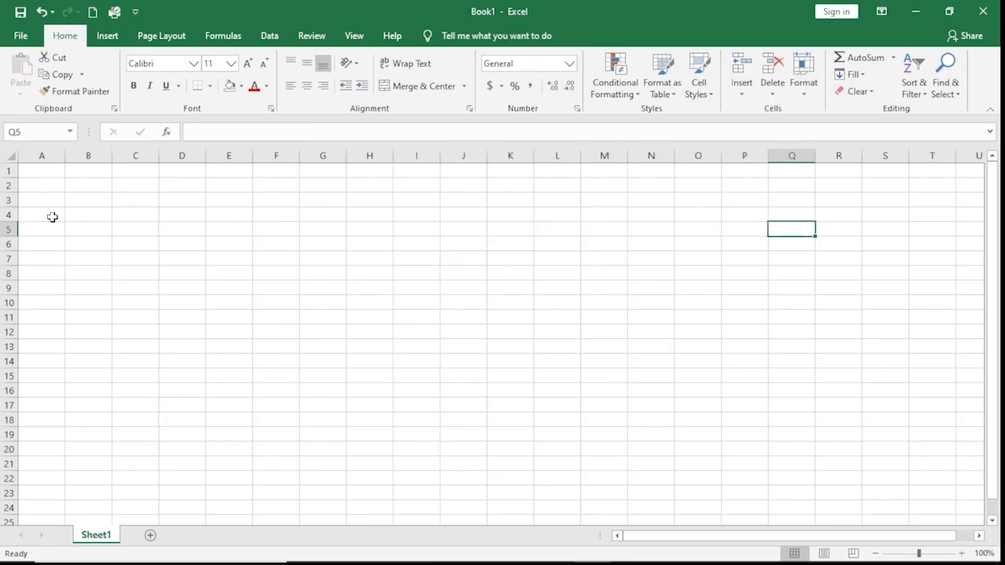
pyautogui.press('Right')
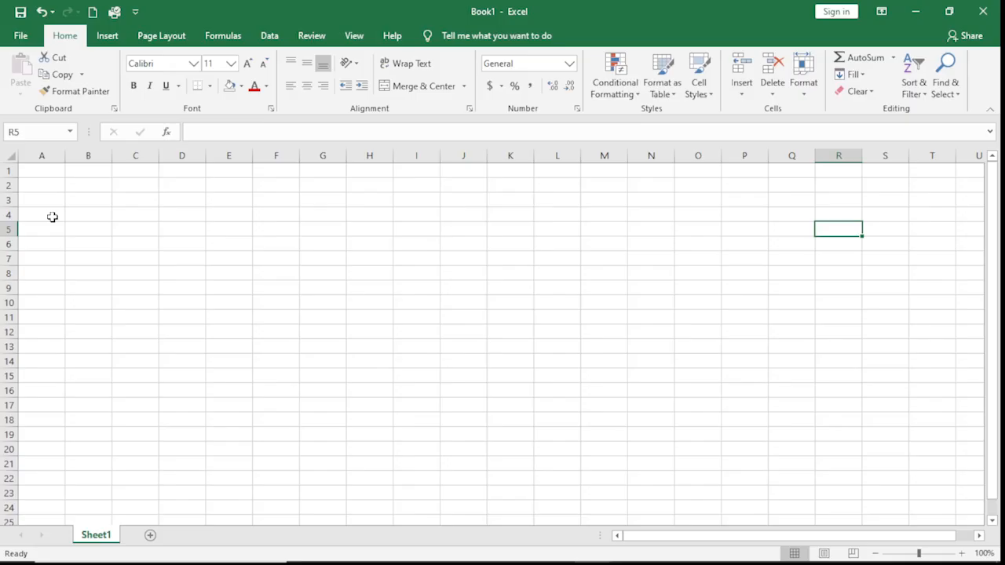
# Step: Move the active cell leftward along row 5 to C5
pyautogui.press('Left')
pyautogui.press('Left')
pyautogui.press('Left')
pyautogui.press('Left')
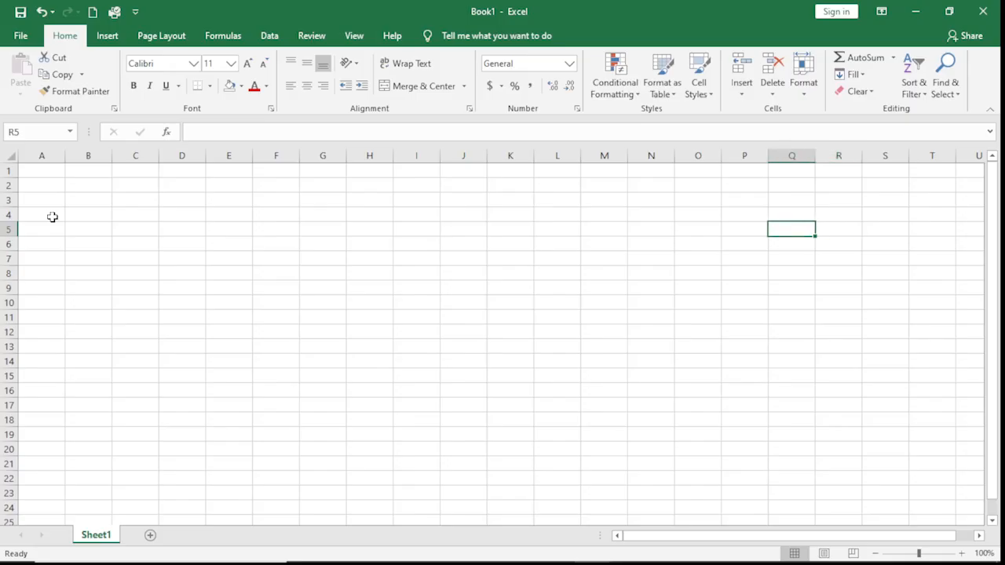
pyautogui.press('Left')
pyautogui.press('Left')
pyautogui.press('Left')
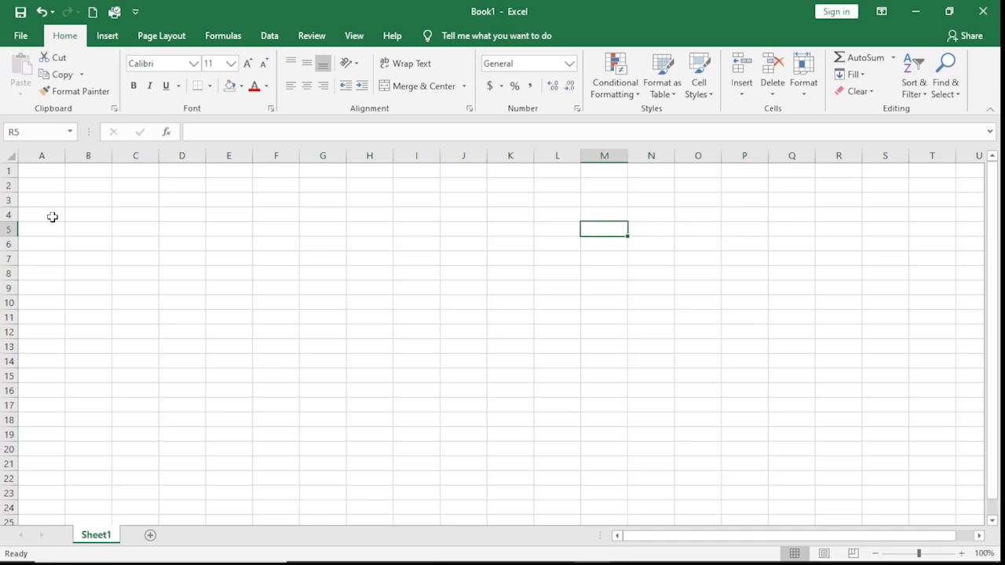
pyautogui.press('Left')
pyautogui.press('Left')
pyautogui.press('Left')
pyautogui.press('Left')
pyautogui.press('Left')
pyautogui.press('Left')
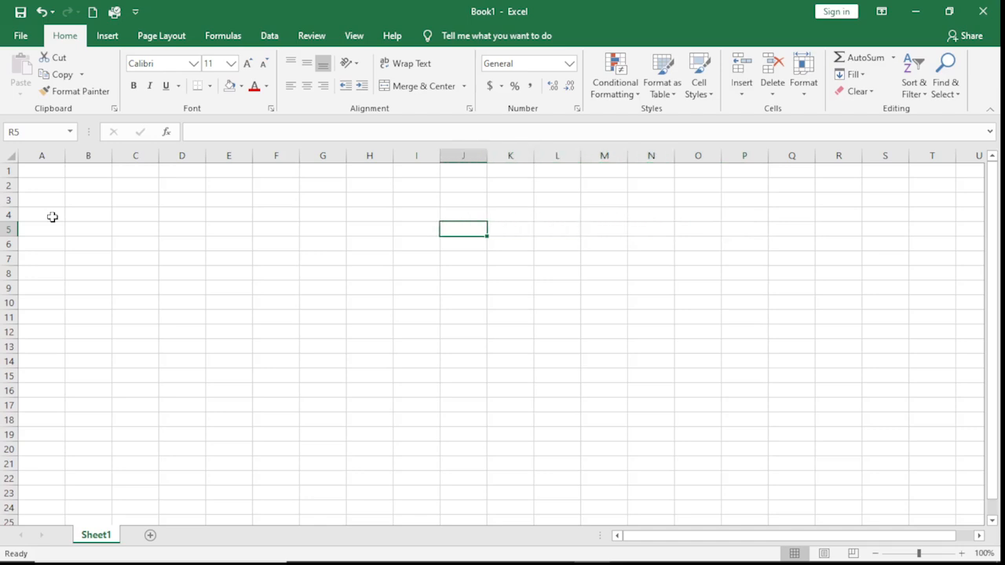
pyautogui.press('Left')
pyautogui.press('Left')
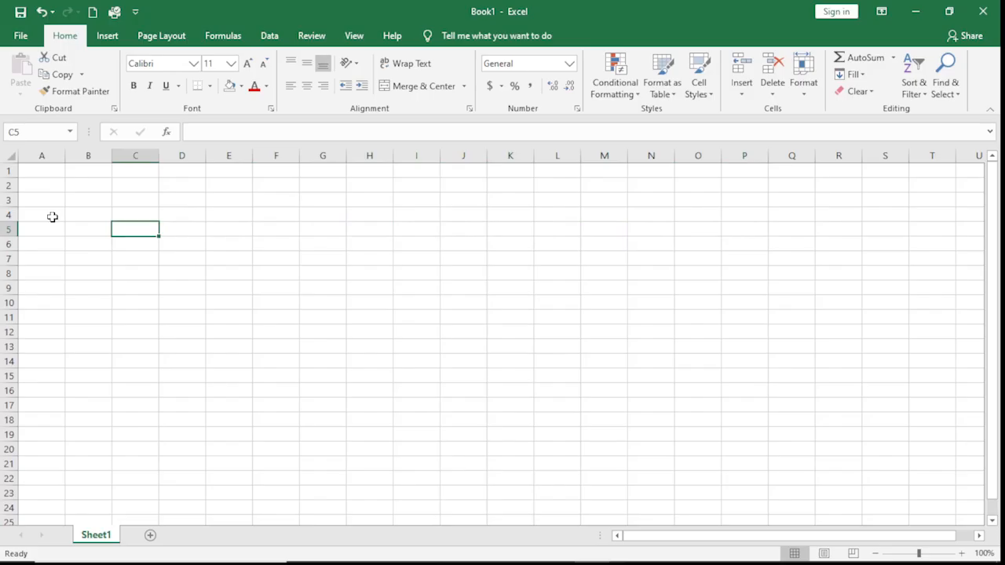
# Step: Select scattered single cells across the sheet one after another, starting with B13 and ending with I8
pyautogui.click(104, 344)
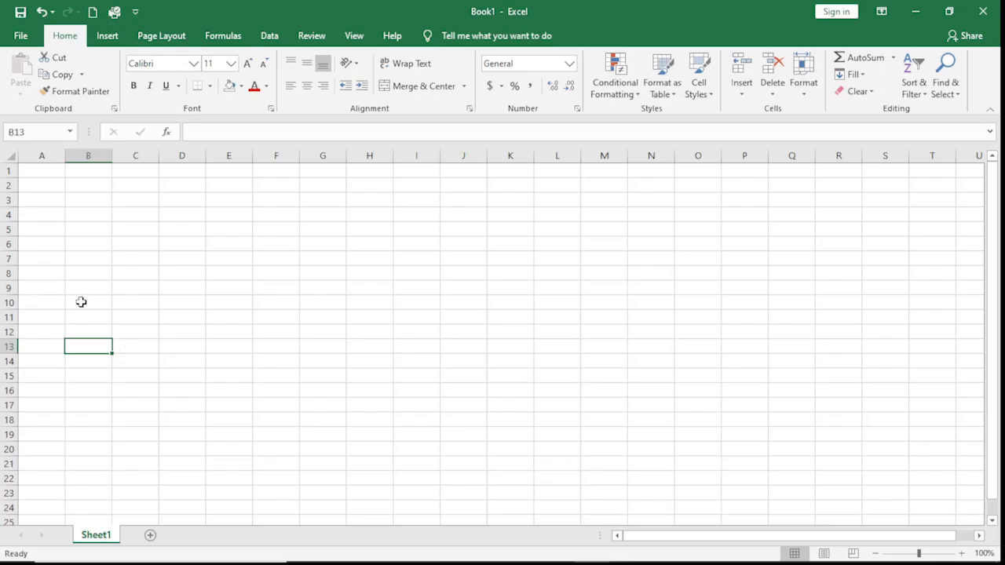
pyautogui.click(132, 246)
pyautogui.click(262, 284)
pyautogui.click(416, 275)
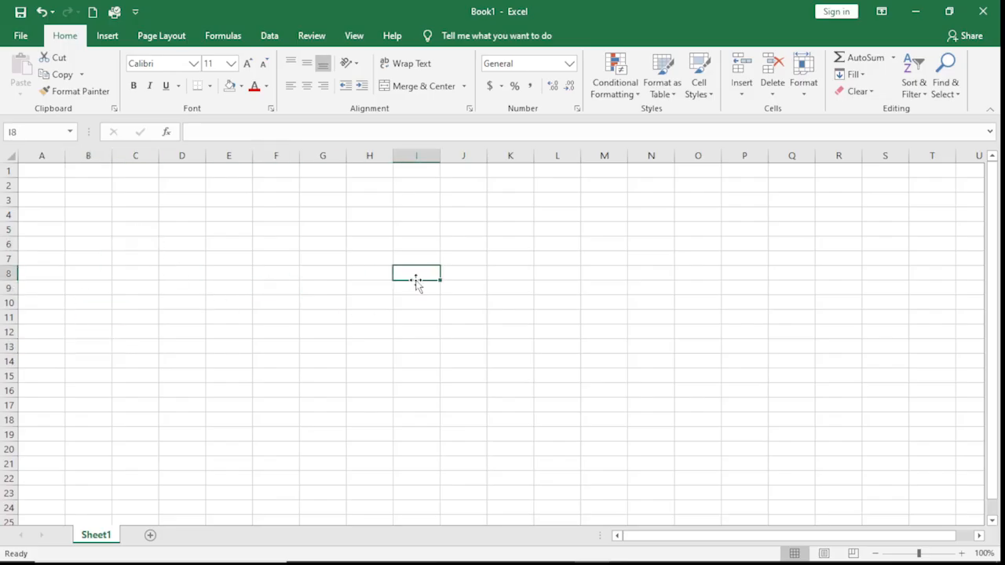
# Step: Move the active cell from I8 one cell at a time down, up, left and right, ending on G7
pyautogui.press('Down')
pyautogui.press('Up')
pyautogui.press('Up')
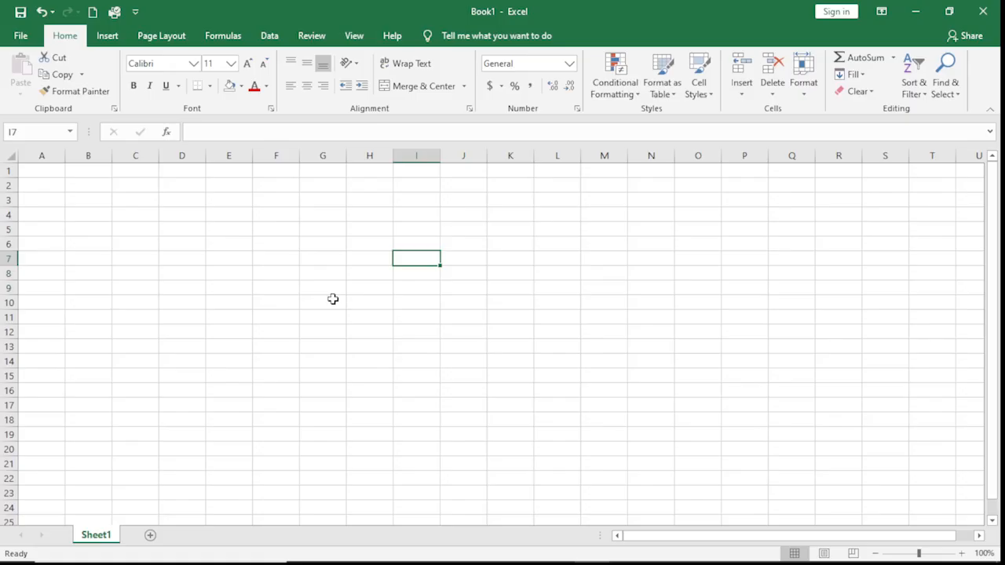
pyautogui.press('Left')
pyautogui.press('Left')
pyautogui.press('Right')
pyautogui.press('Down')
pyautogui.press('Left')
pyautogui.press('Up')
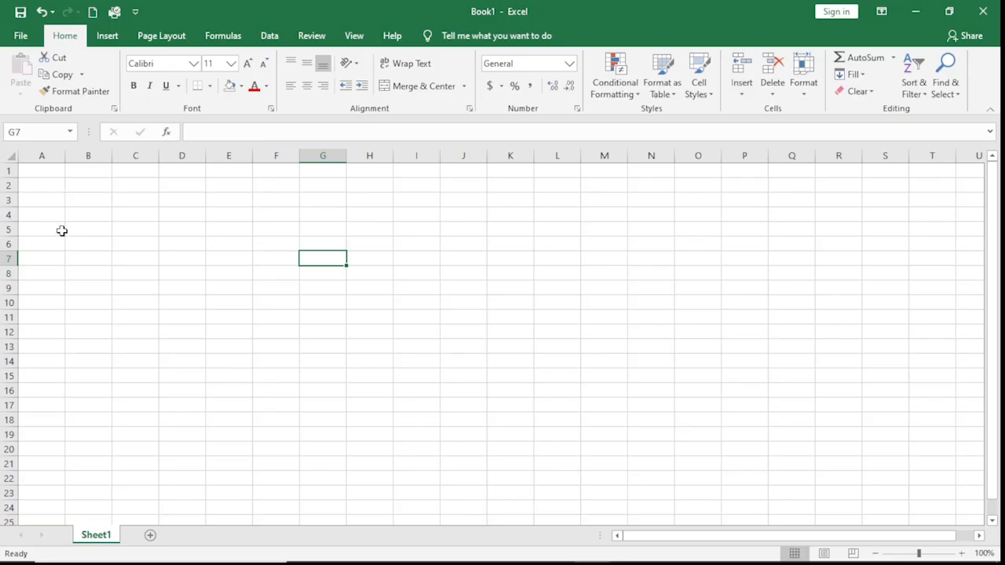
# Step: Locate cell A1 by selecting column A, row 1 and the cell where they meet
pyautogui.click(47, 156)
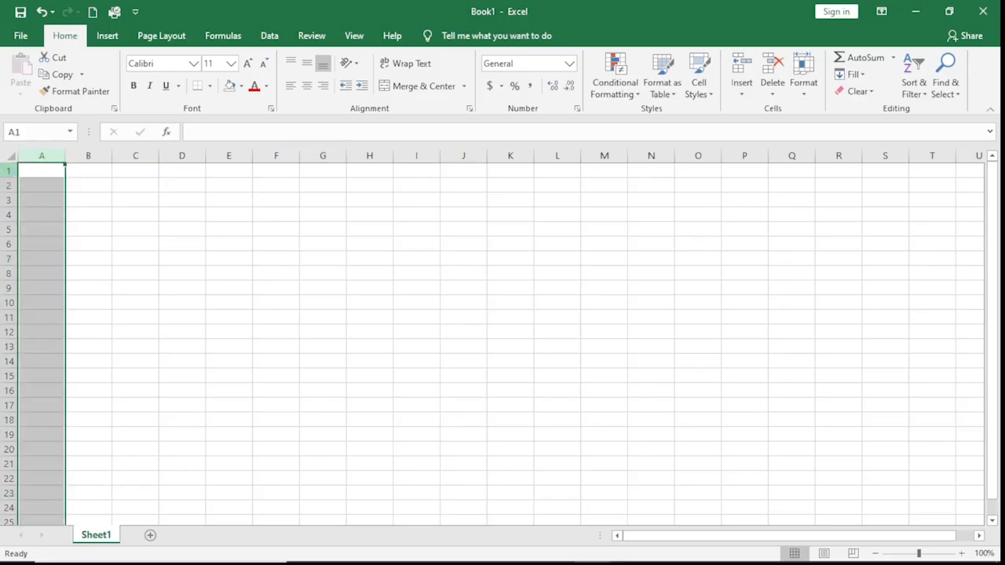
pyautogui.click(8, 171)
pyautogui.click(47, 172)
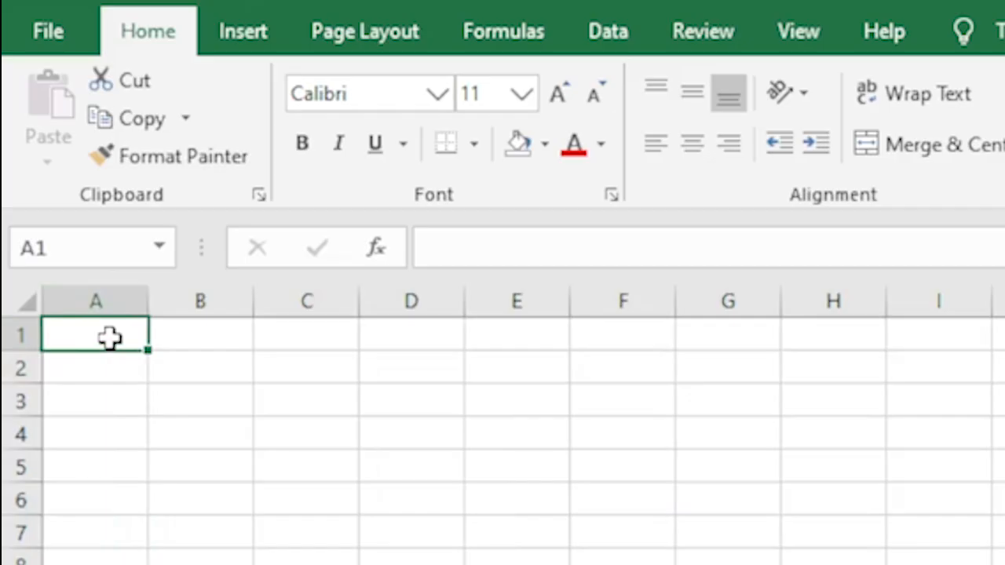
# Step: Enter the column headers Name, Age and Score in cells A1, B1 and C1
pyautogui.write('Name')
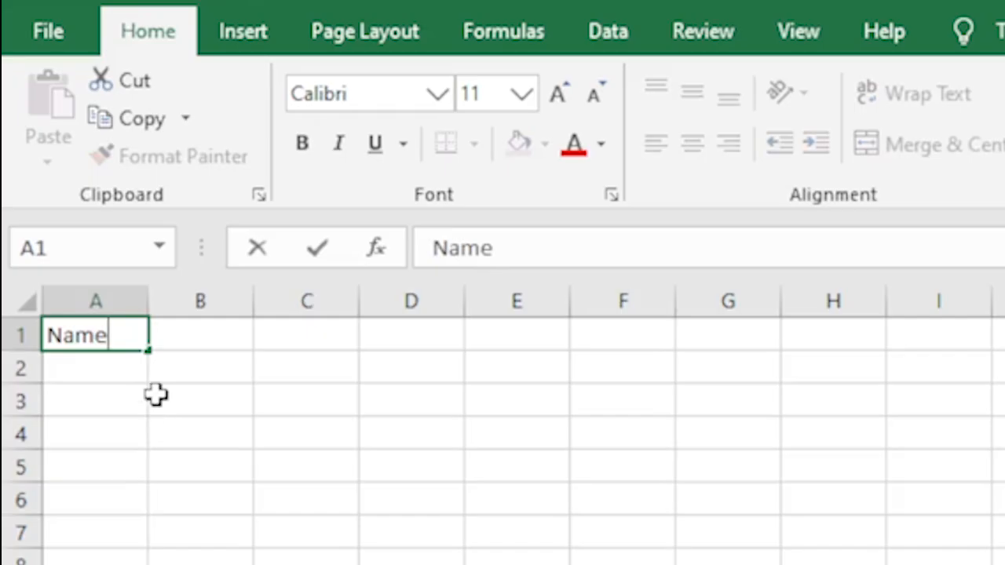
pyautogui.click(186, 412)
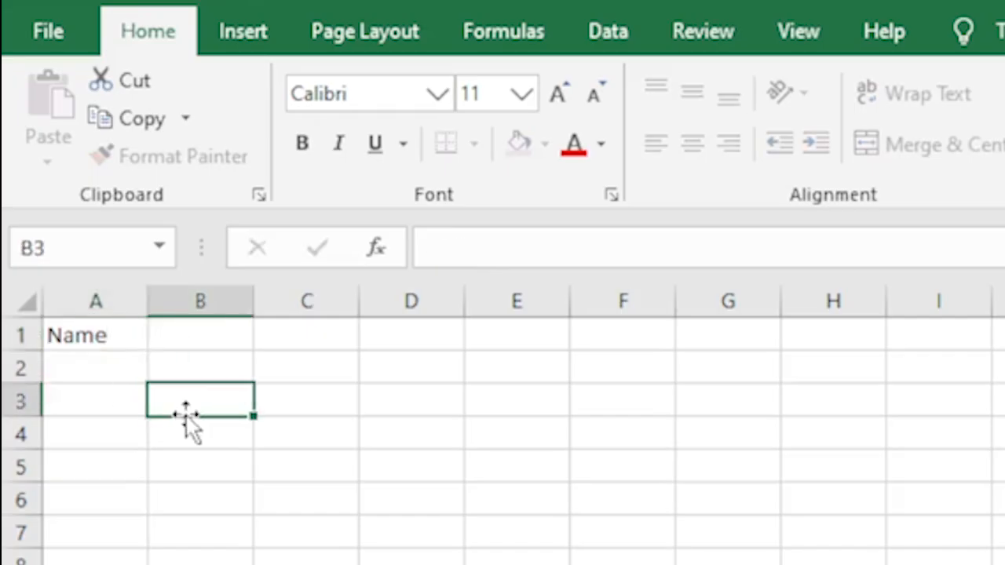
pyautogui.click(202, 335)
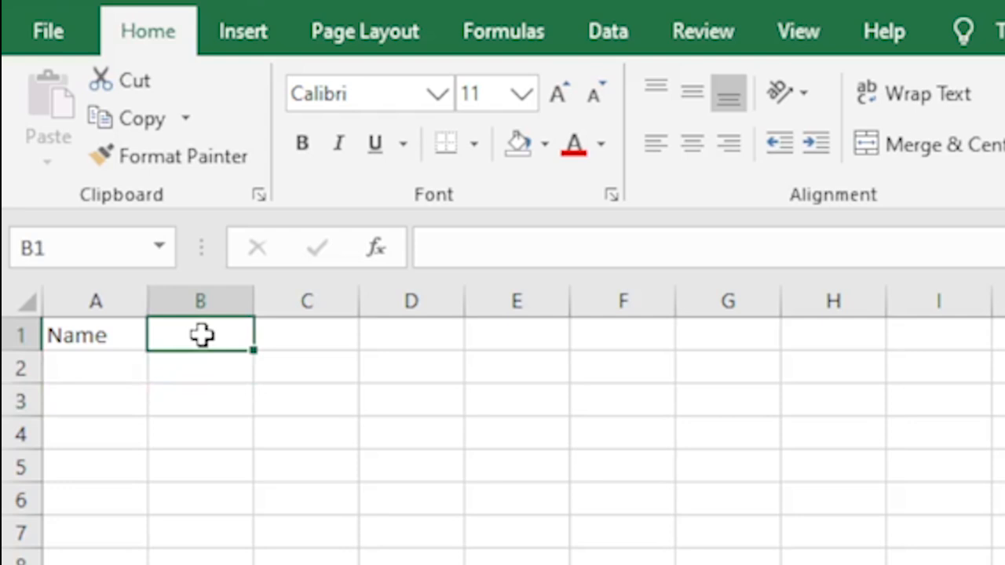
pyautogui.write('Age')
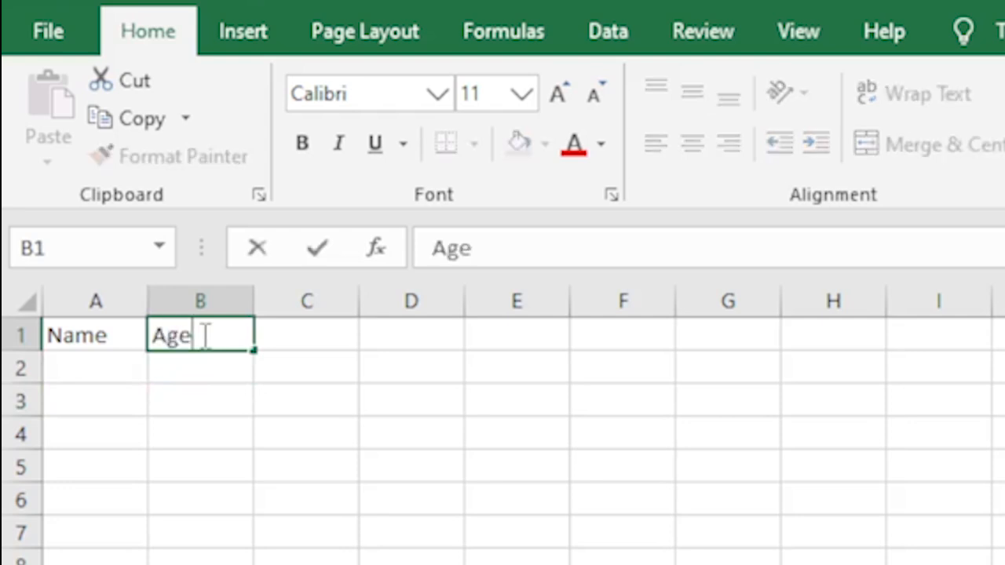
pyautogui.click(307, 338)
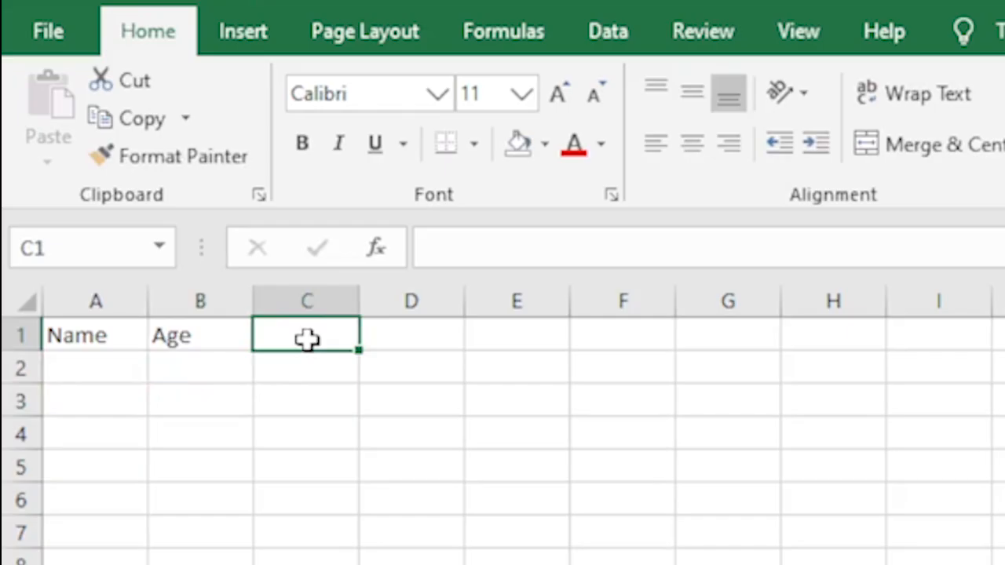
pyautogui.write('Score')
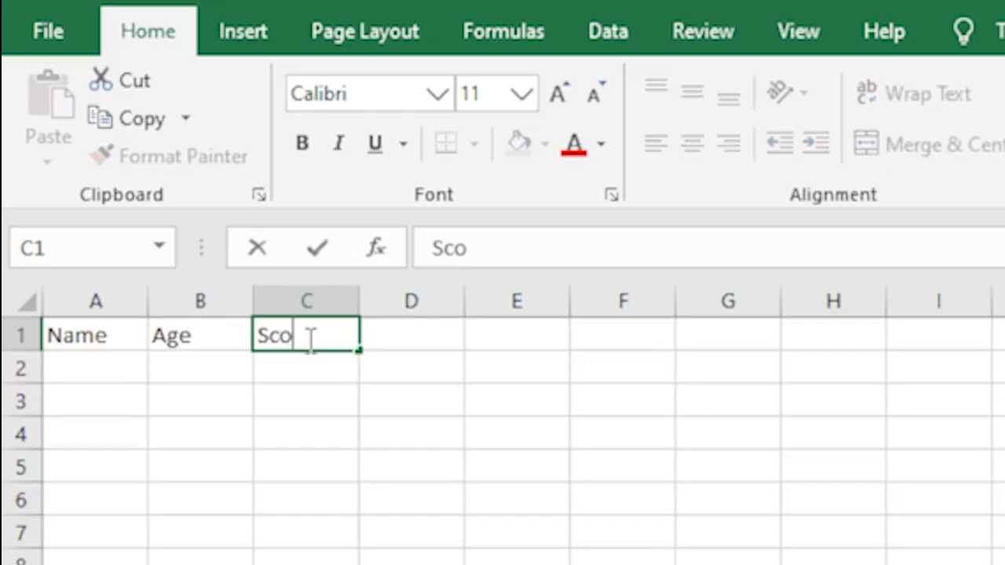
pyautogui.click(272, 458)
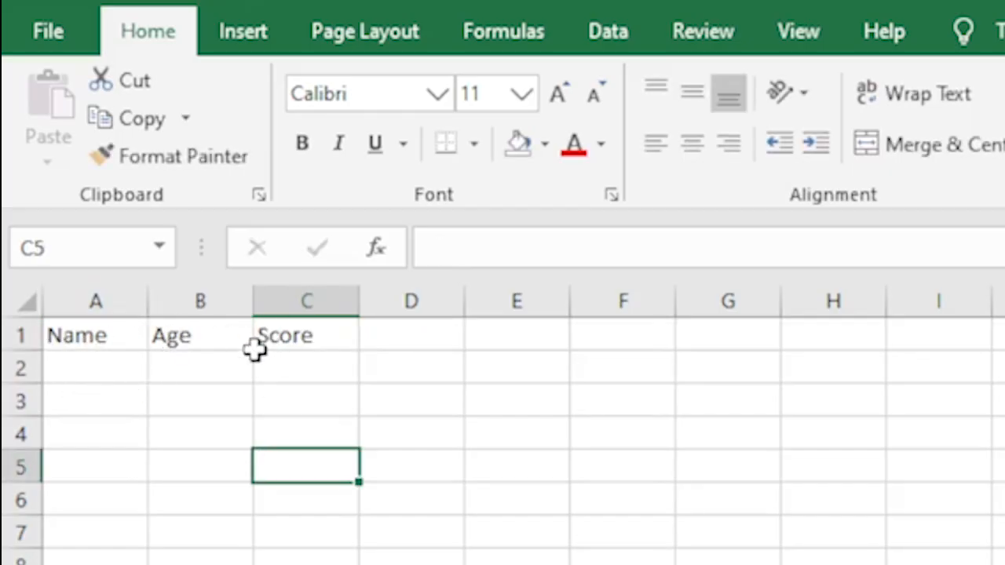
# Step: Fill row 2 with the first student's name in A2, age 15 in B2 and score 85 in C2
pyautogui.click(83, 373)
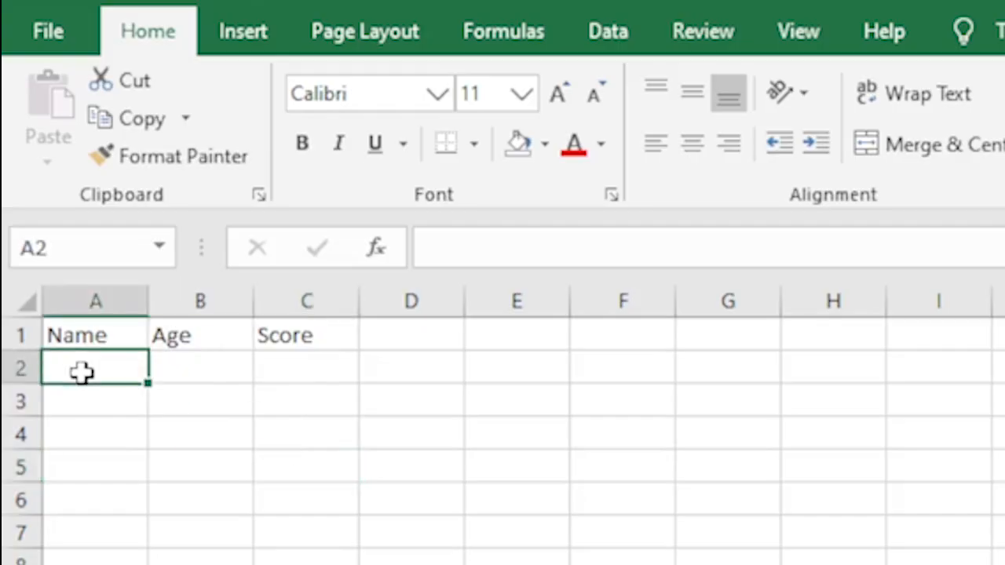
pyautogui.write('John')
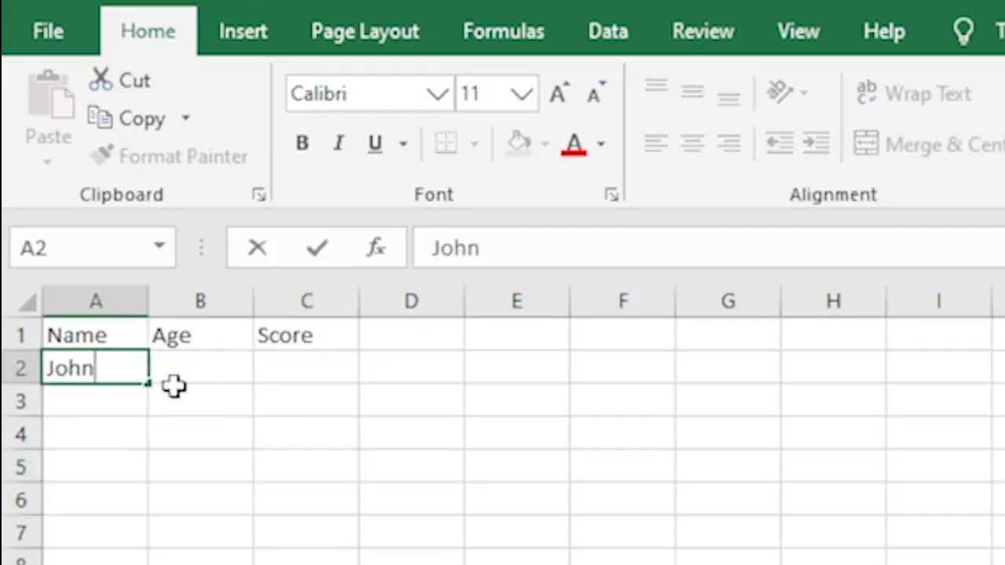
pyautogui.click(202, 374)
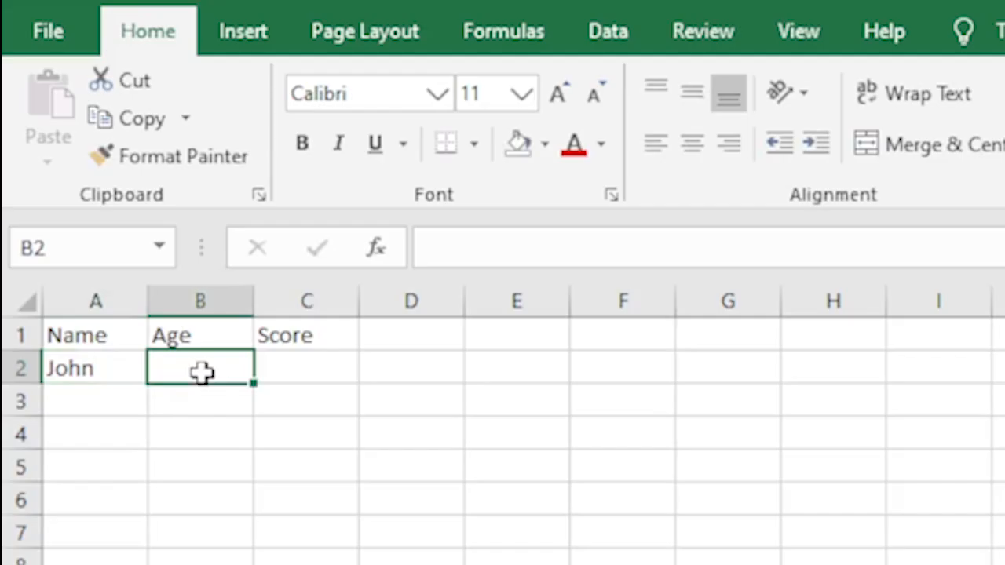
pyautogui.doubleClick(202, 374)
pyautogui.write('15')
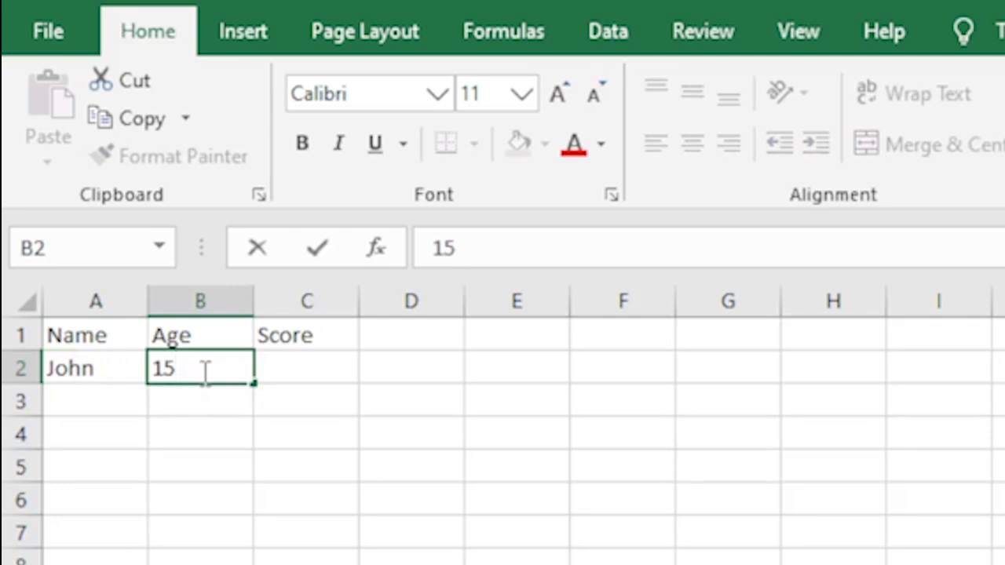
pyautogui.click(272, 372)
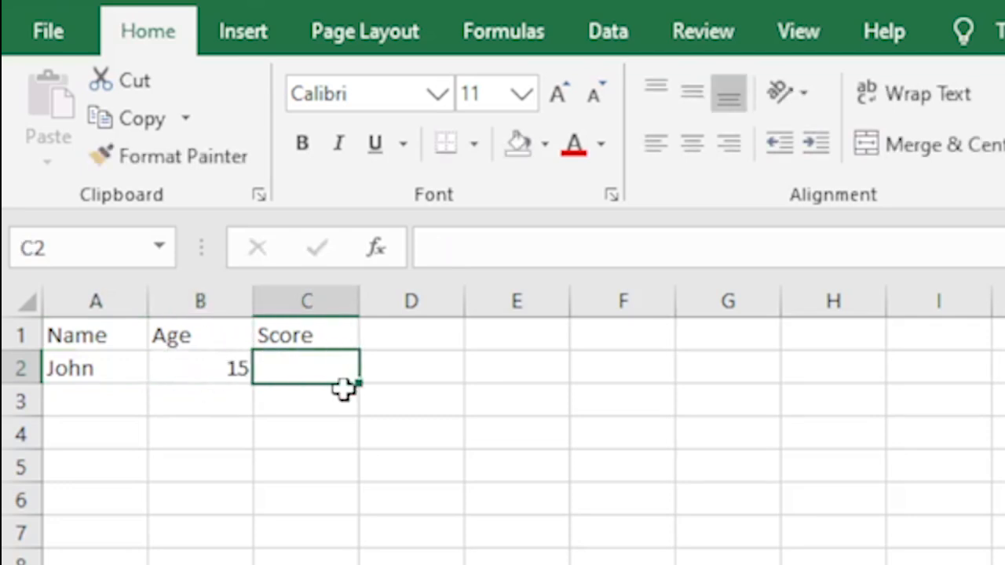
pyautogui.write('85')
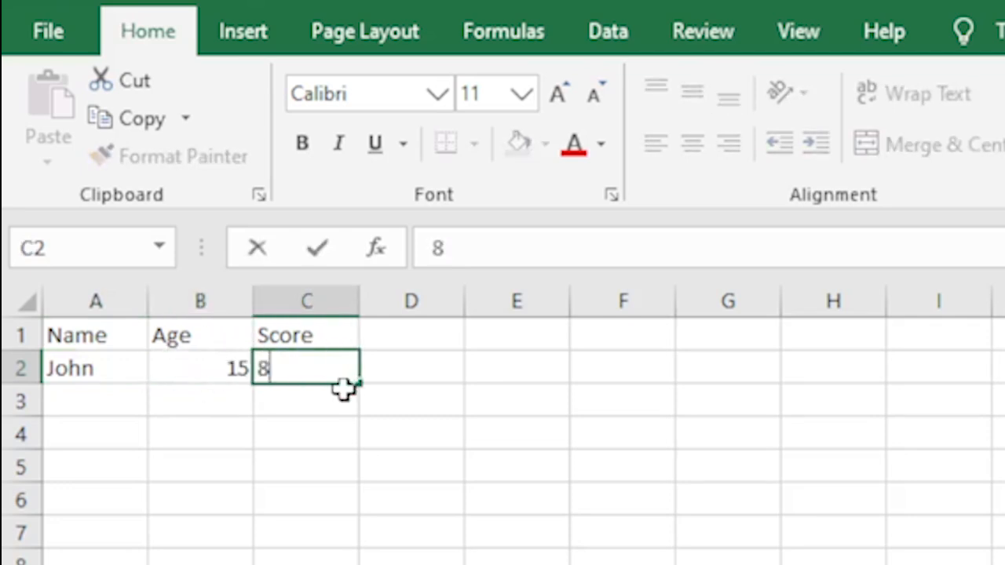
pyautogui.click(338, 559)
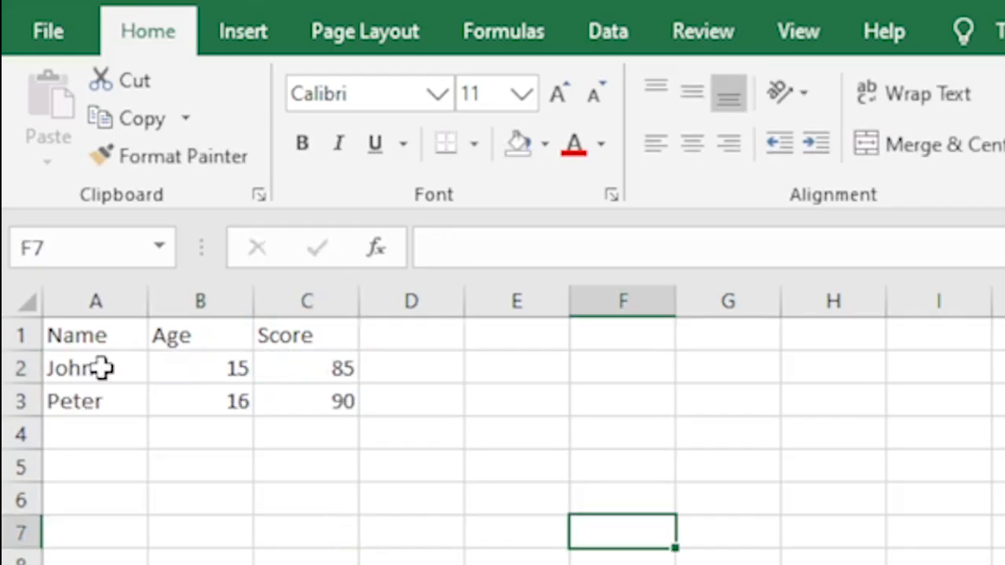
# Step: Open the content of A2 for editing in the formula bar, and leave the cell without changing it
pyautogui.click(101, 369)
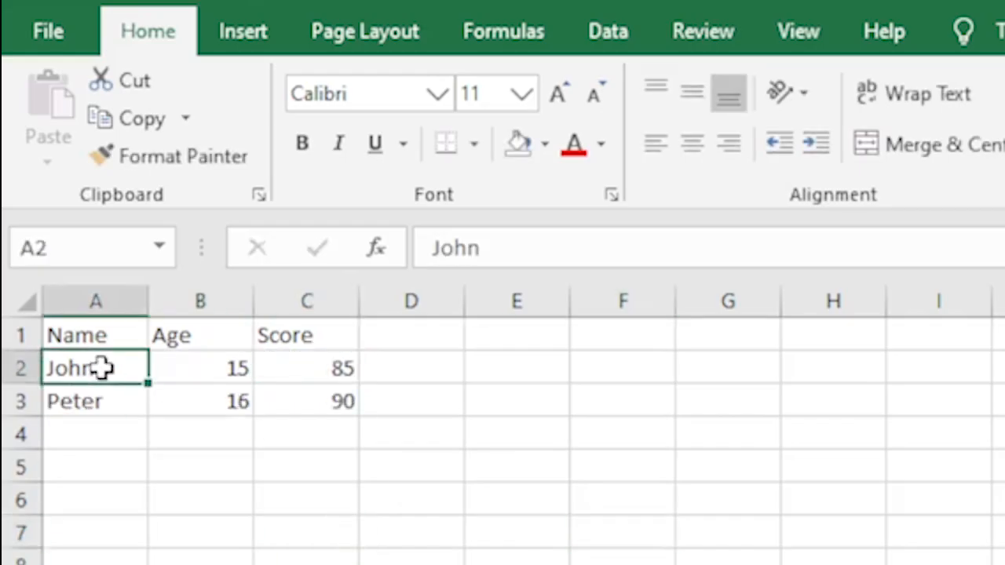
pyautogui.click(511, 248)
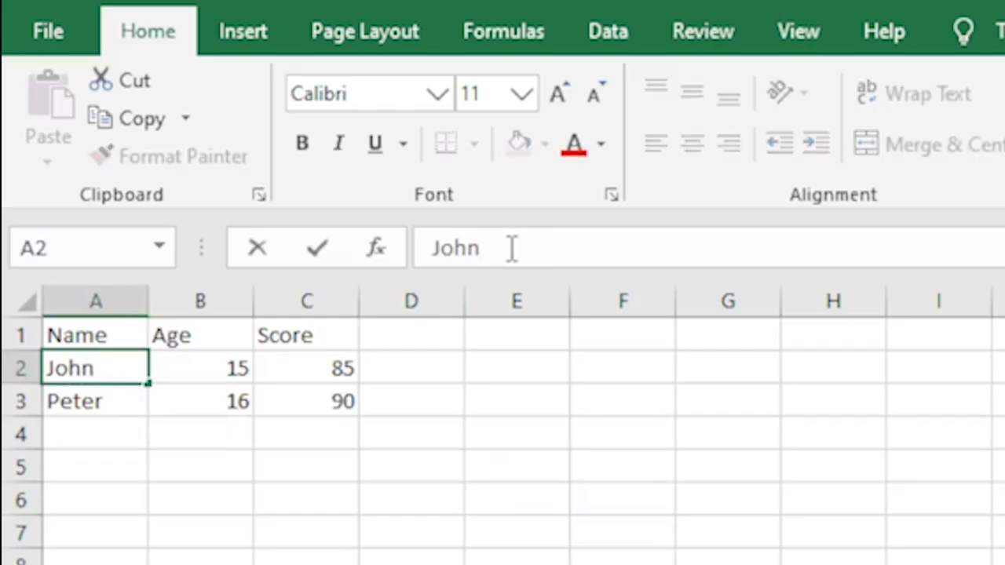
pyautogui.click(623, 564)
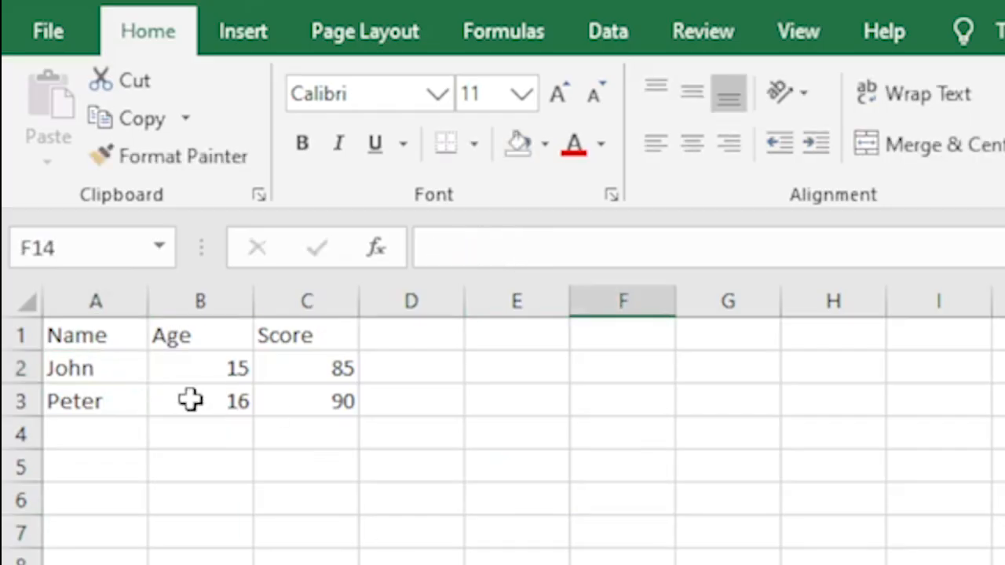
# Step: Add a surname after the first name in A2 and autofit column A to its contents
pyautogui.doubleClick(115, 360)
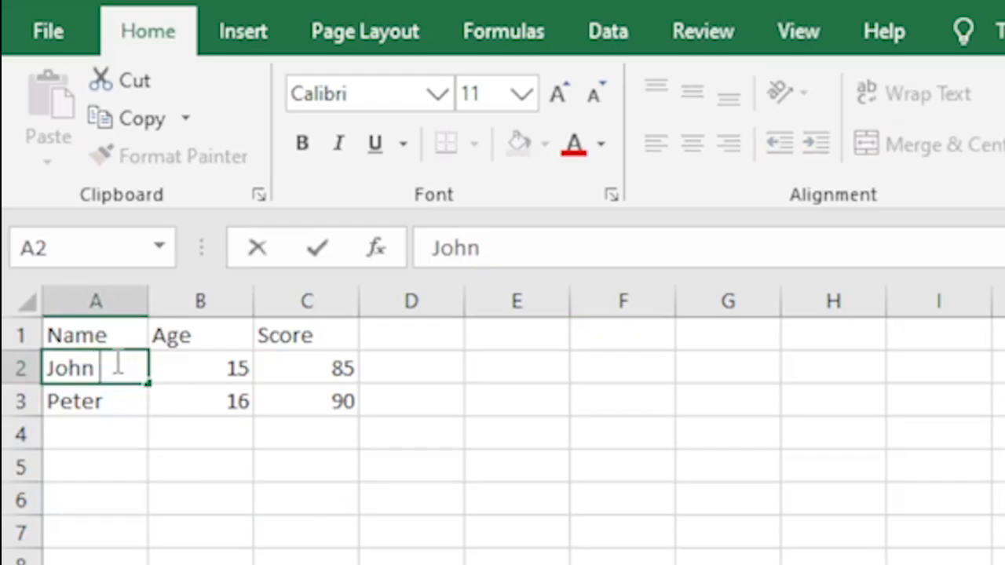
pyautogui.write('Okello')
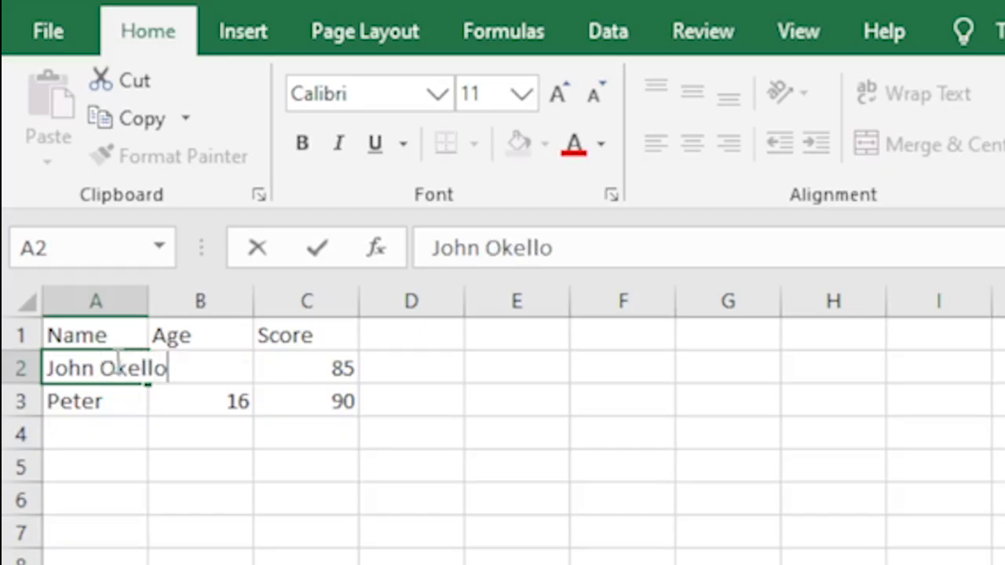
pyautogui.click(126, 428)
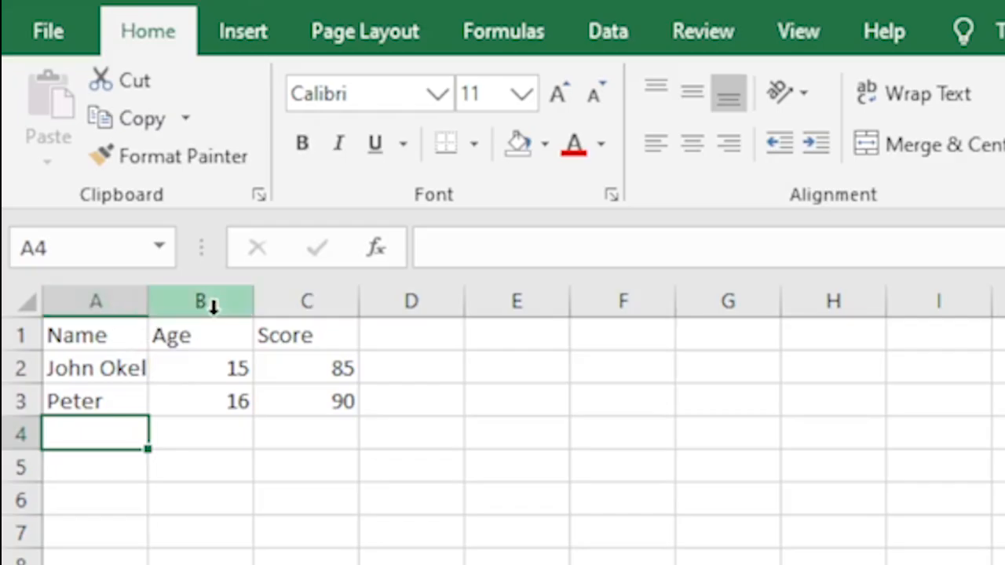
pyautogui.doubleClick(146, 296)
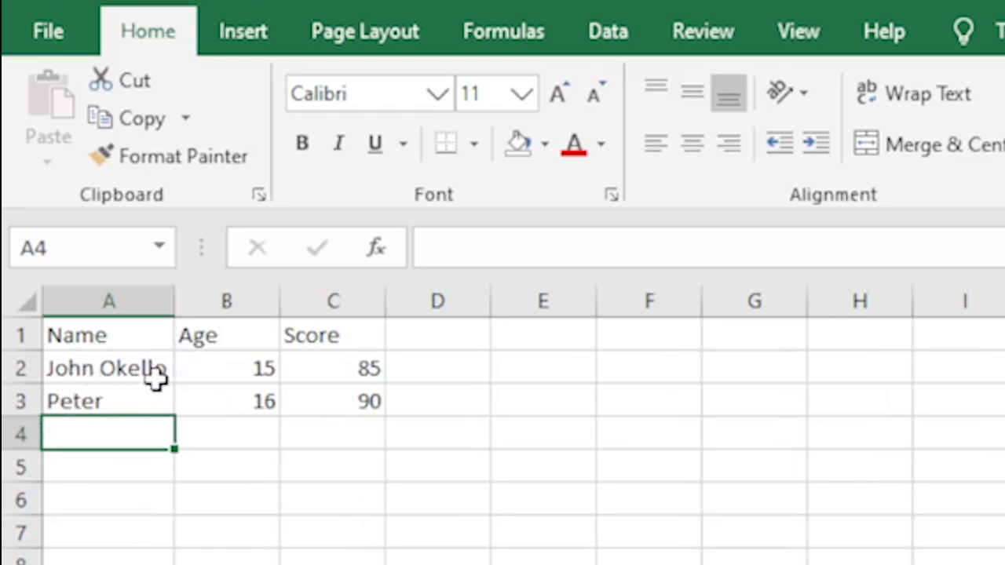
pyautogui.click(143, 545)
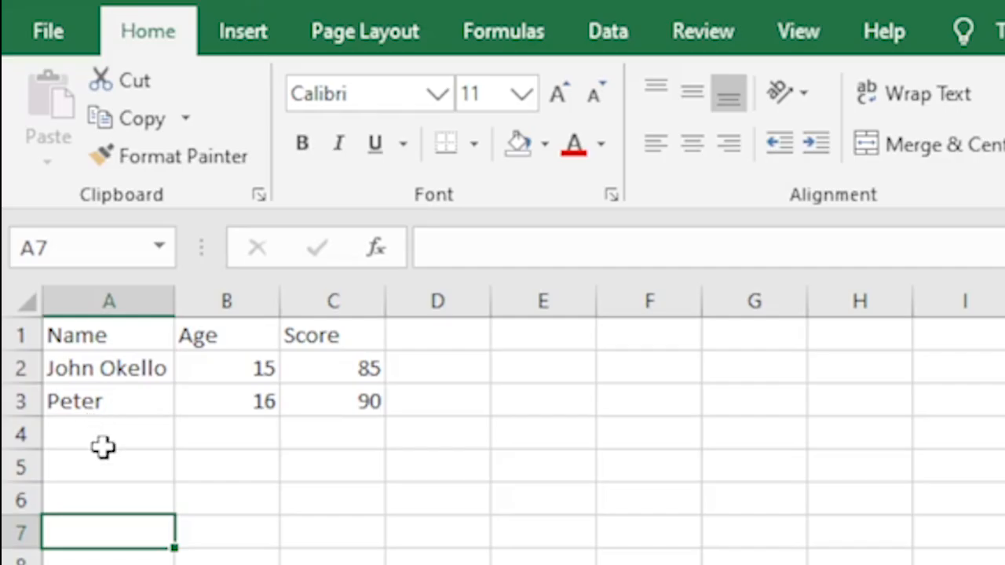
# Step: Inspect the name in A3 through the formula bar, and select the score in C3
pyautogui.click(116, 399)
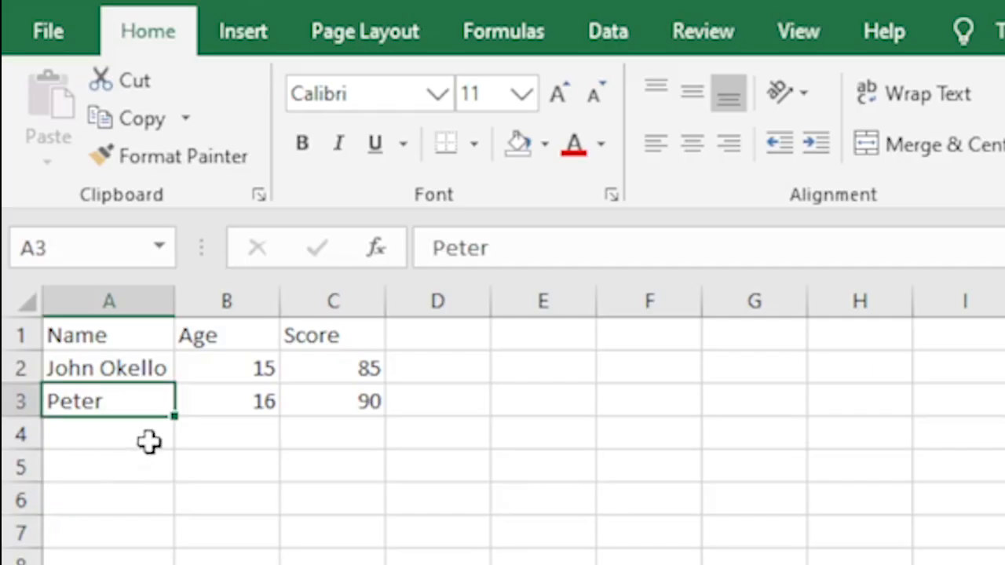
pyautogui.click(542, 250)
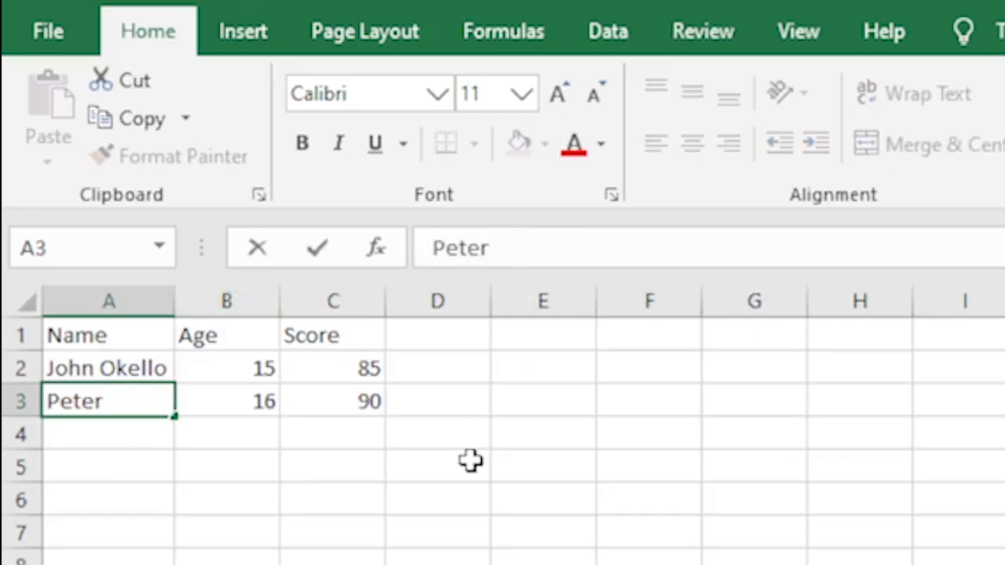
pyautogui.click(366, 395)
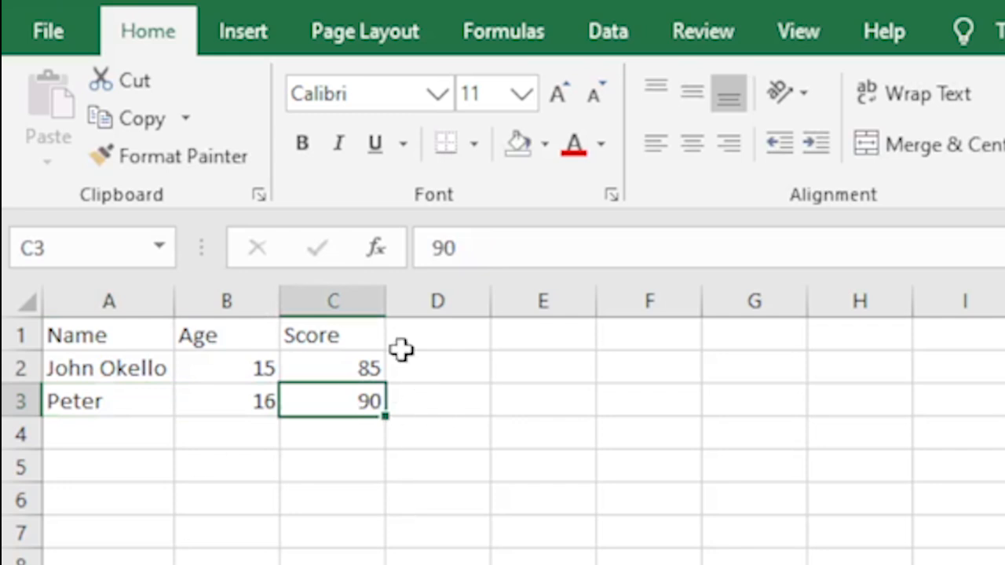
# Step: Replace the score in C3 with 100
pyautogui.click(484, 238)
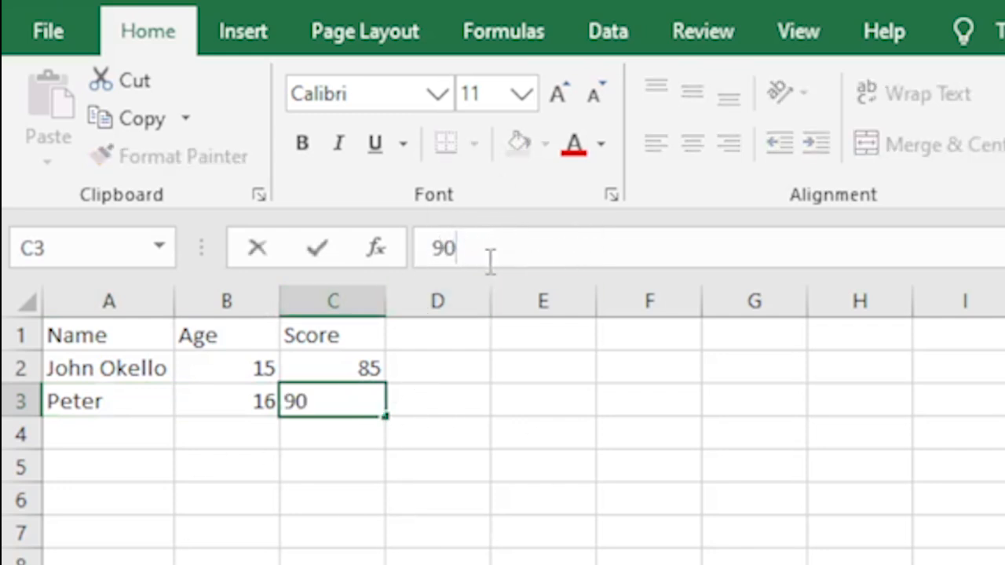
pyautogui.moveTo(500, 242); pyautogui.dragTo(406, 226)
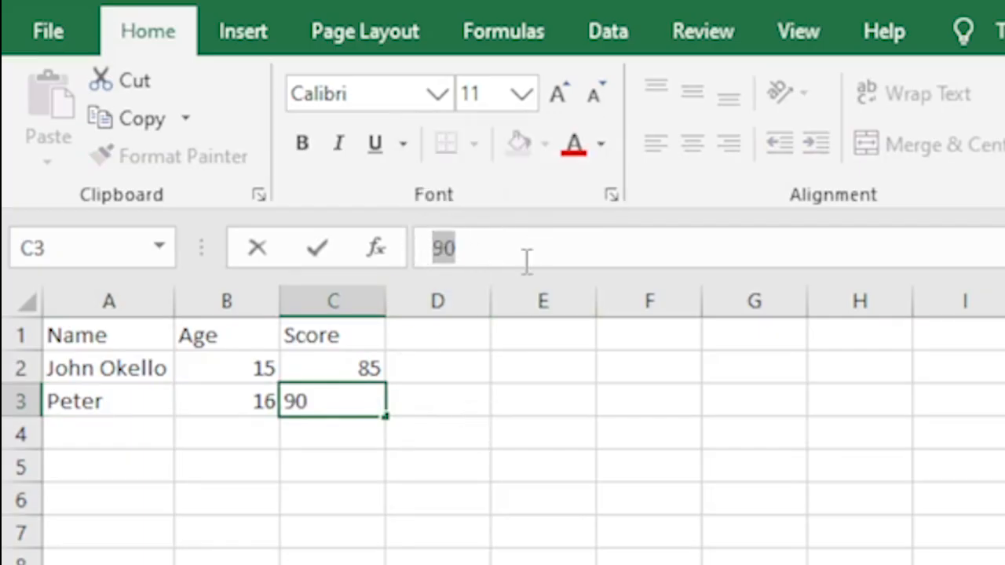
pyautogui.write('100')
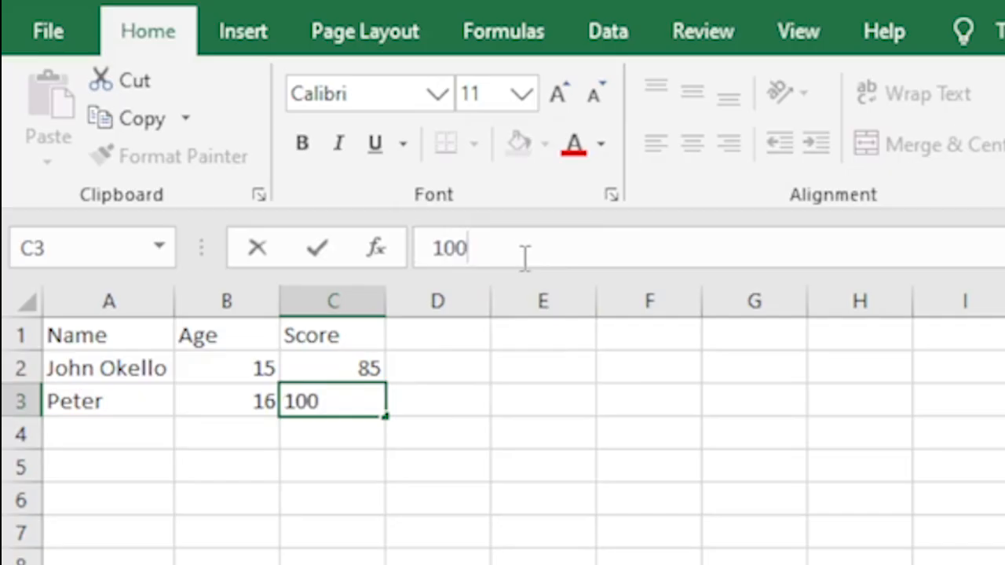
pyautogui.moveTo(519, 240); pyautogui.dragTo(393, 224)
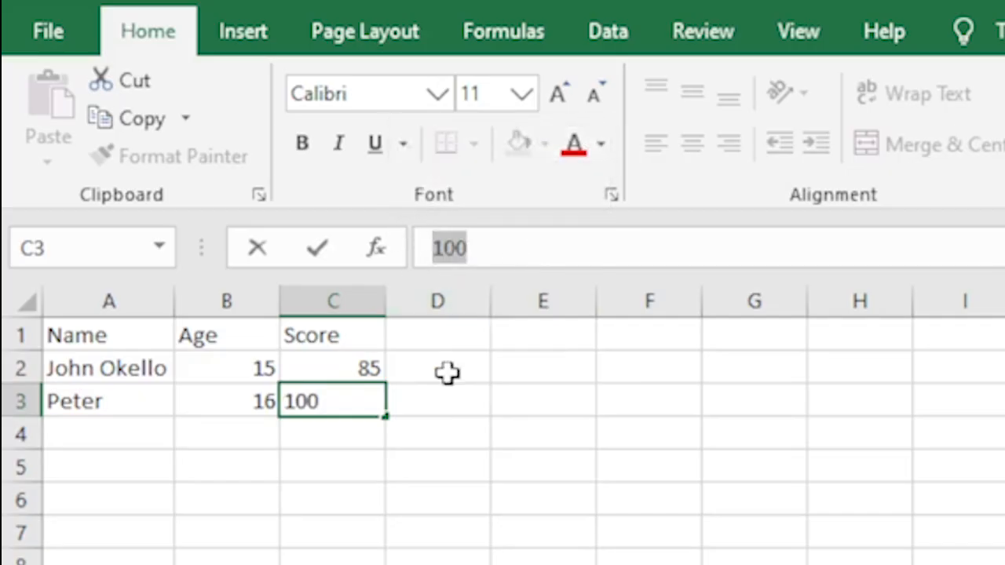
pyautogui.write('100')
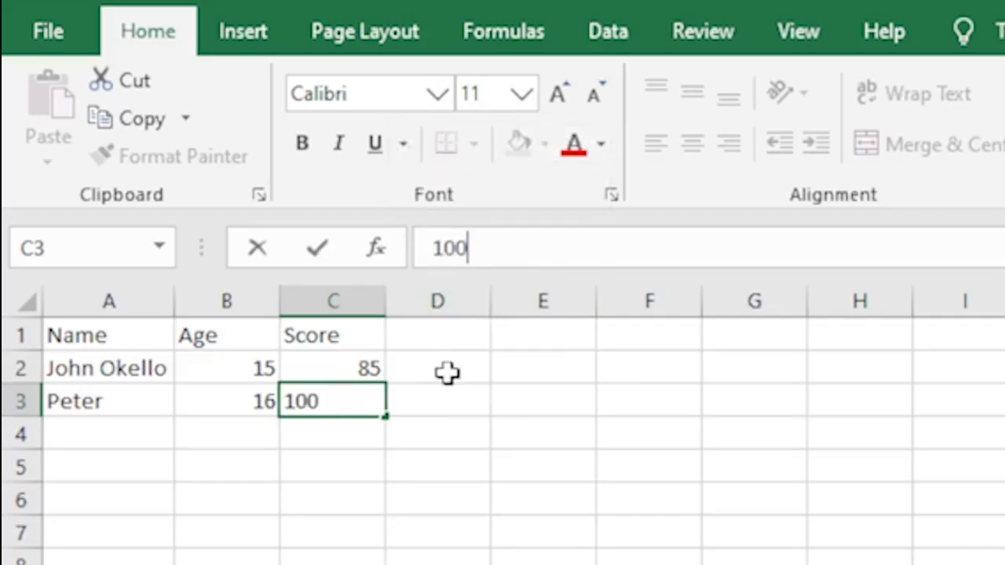
pyautogui.click(650, 564)
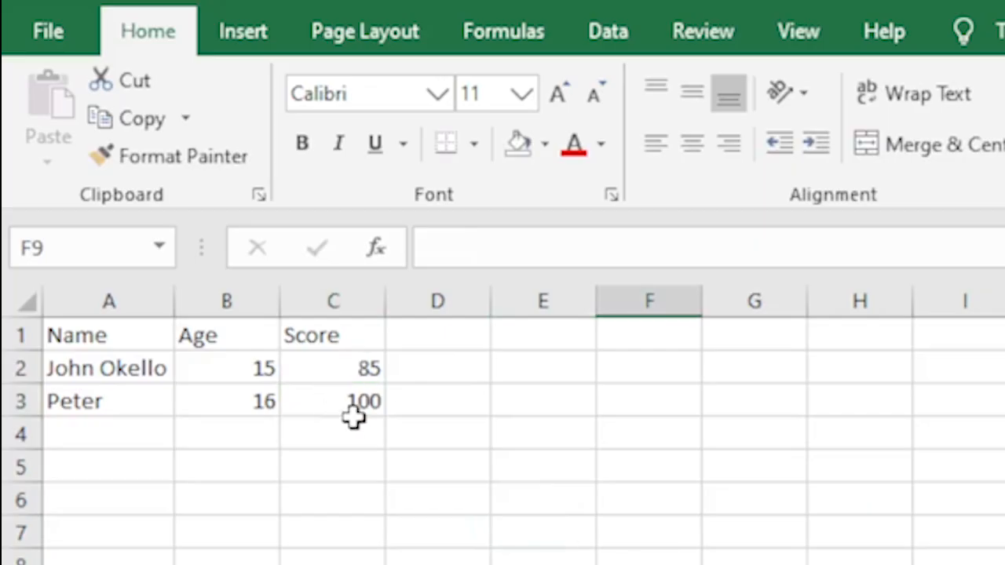
# Step: Add a surname after the first name in A3 and autofit column A to its contents
pyautogui.click(144, 401)
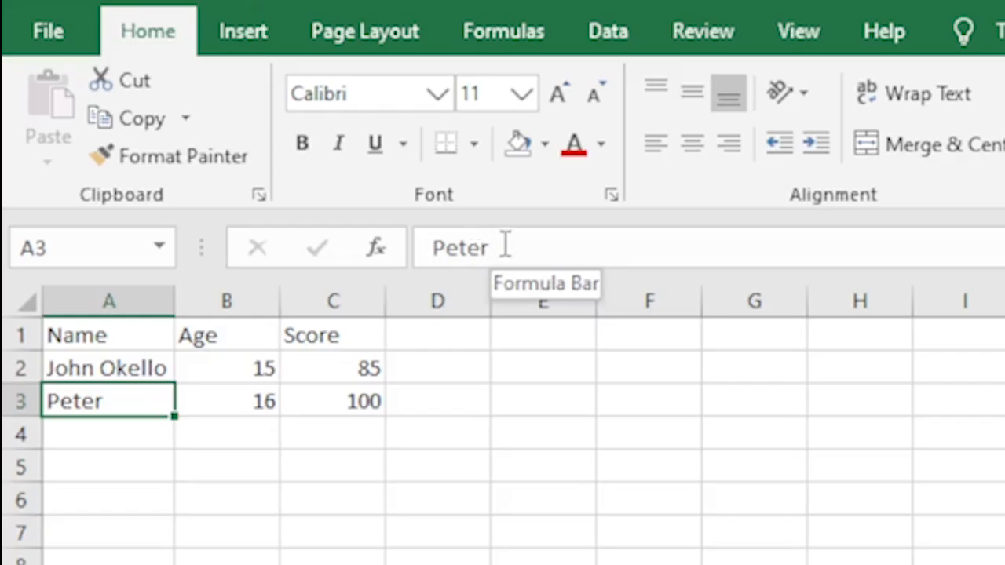
pyautogui.click(565, 246)
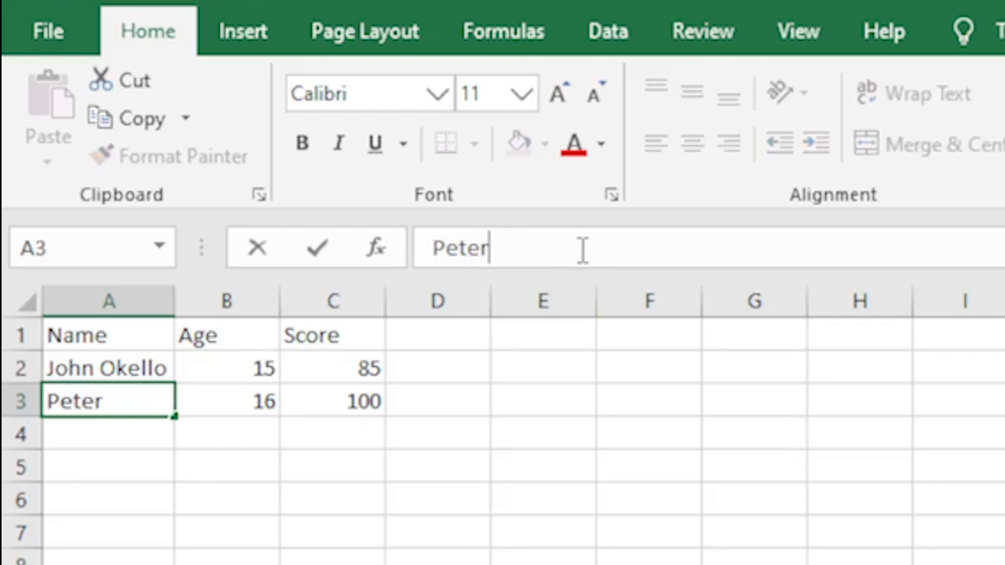
pyautogui.write('Kat')
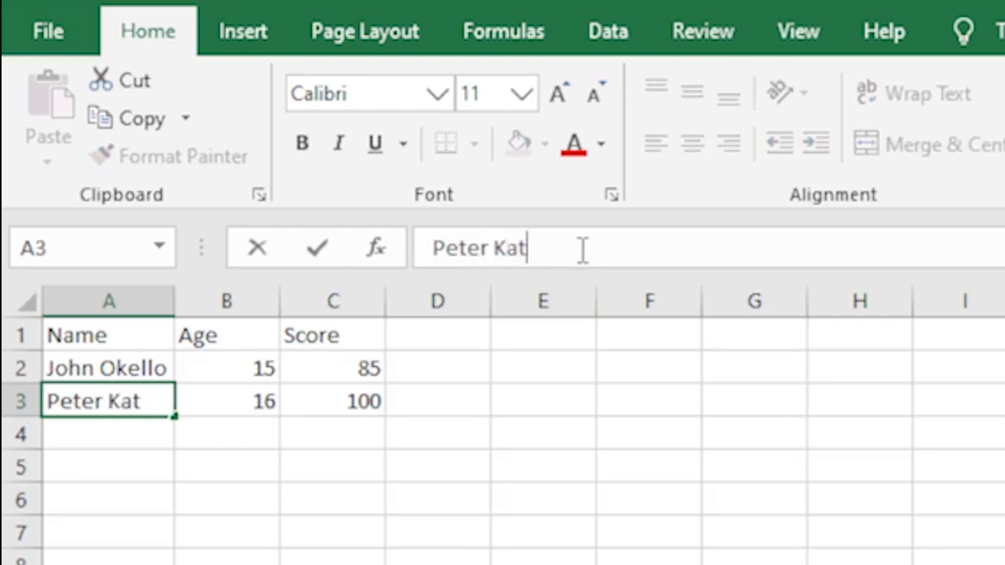
pyautogui.write('ongole')
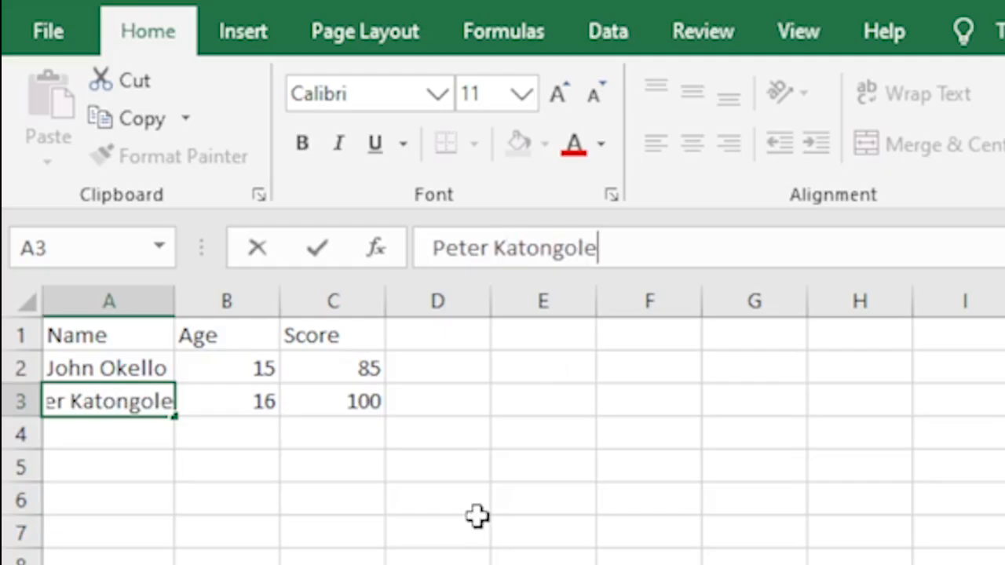
pyautogui.click(437, 556)
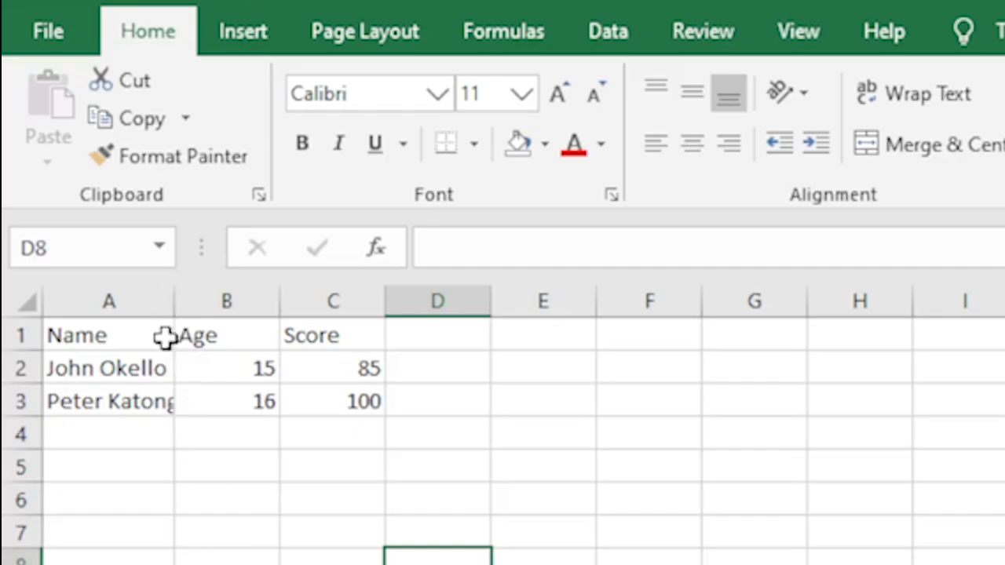
pyautogui.doubleClick(176, 299)
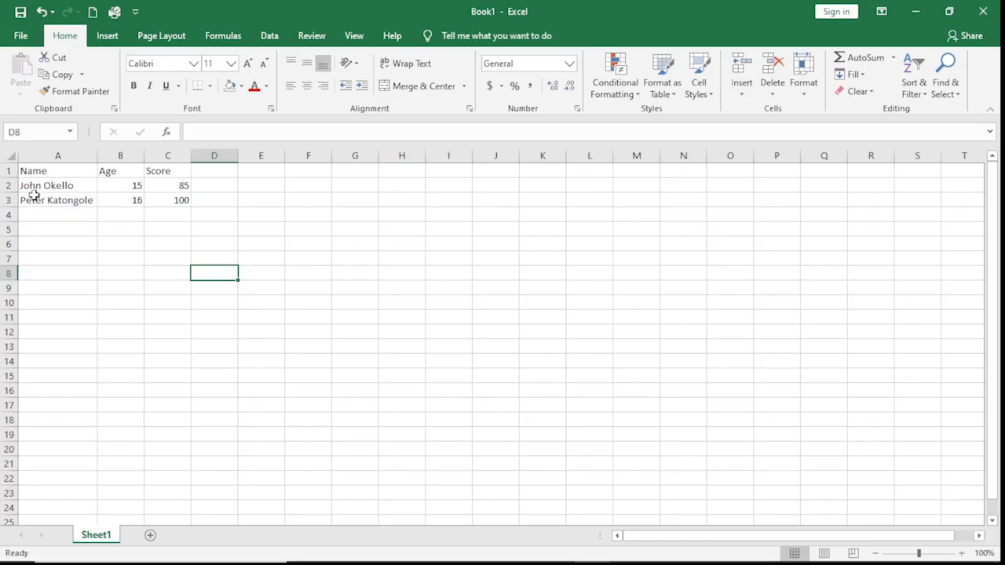
# Step: Insert an empty column between the Age and Score columns
pyautogui.click(163, 156)
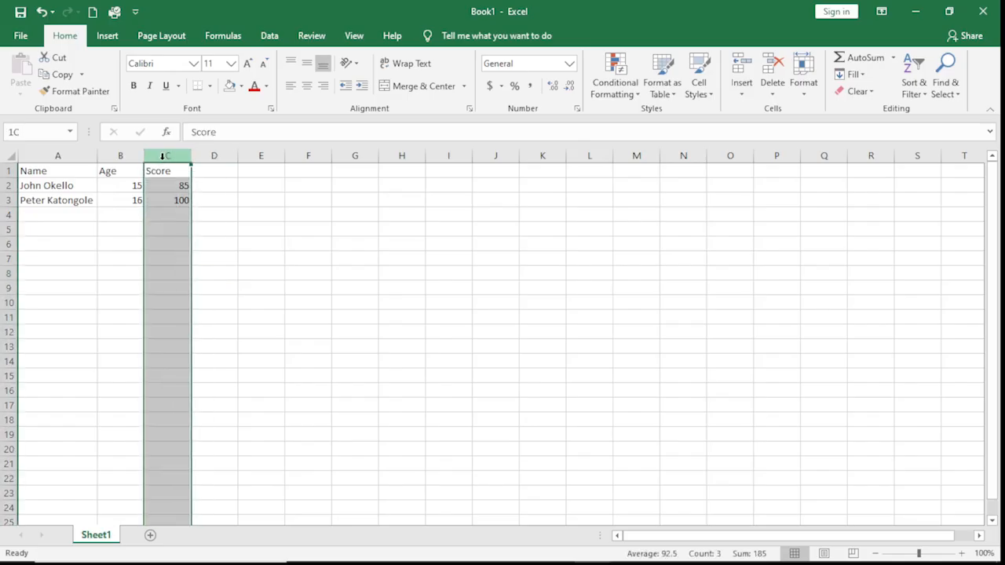
pyautogui.click(347, 243)
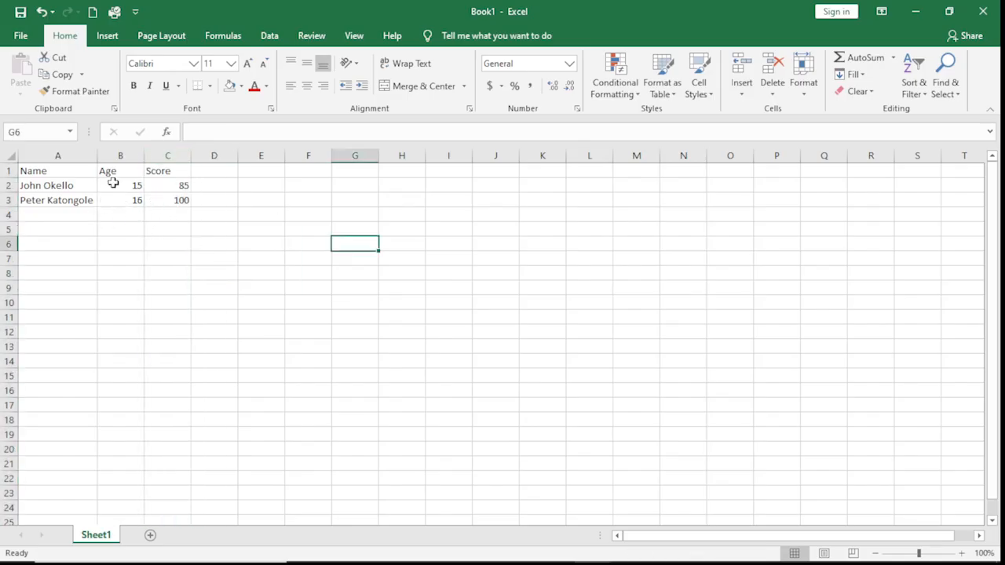
pyautogui.click(157, 148)
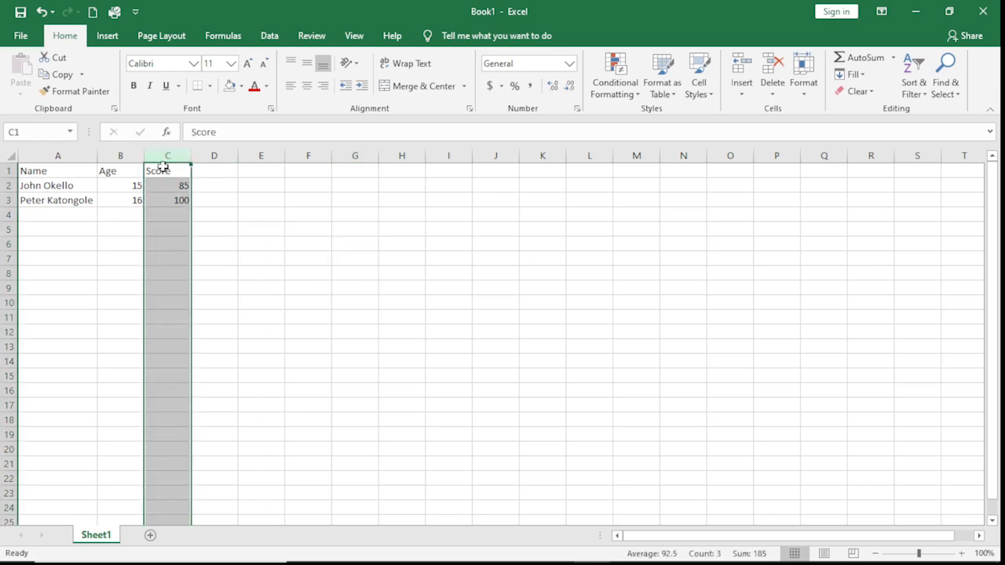
pyautogui.rightClick(164, 155)
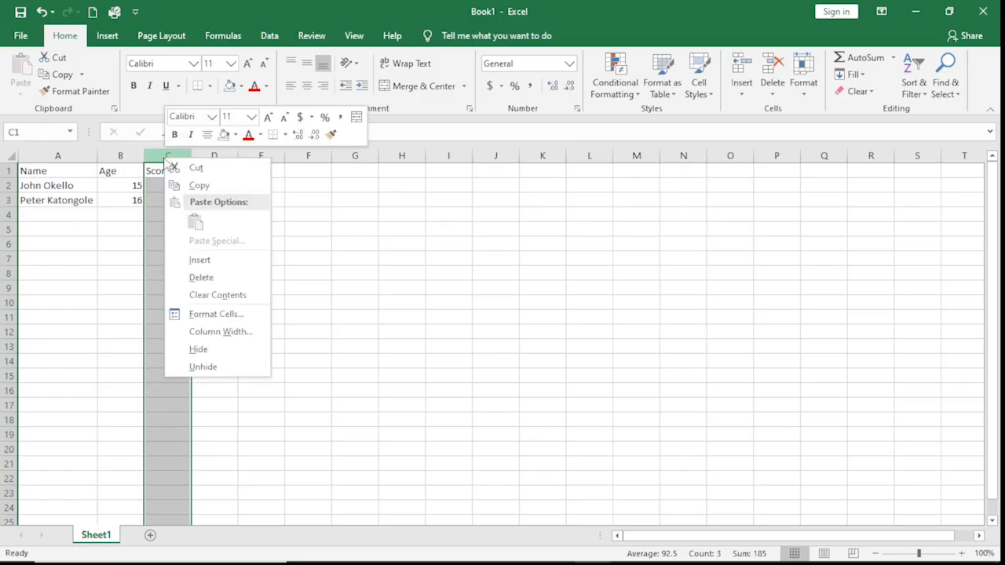
pyautogui.click(200, 260)
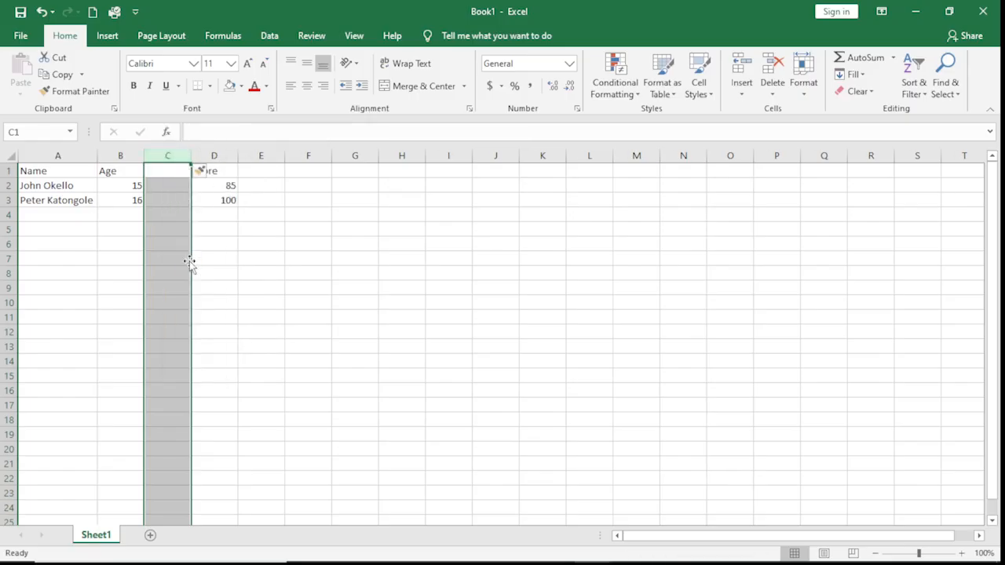
pyautogui.click(255, 273)
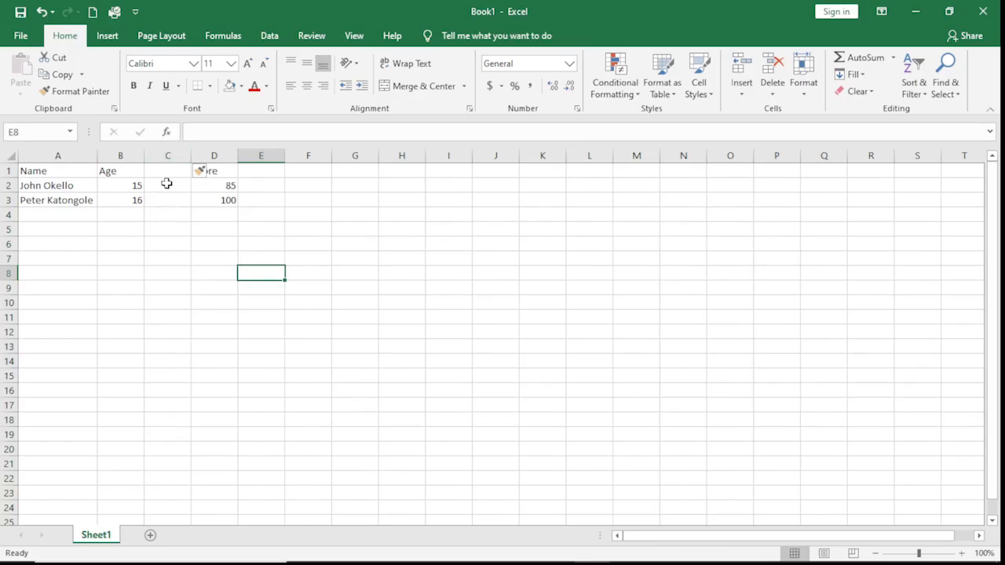
# Step: Enter the heading Sex in C1 of the empty column
pyautogui.click(166, 174)
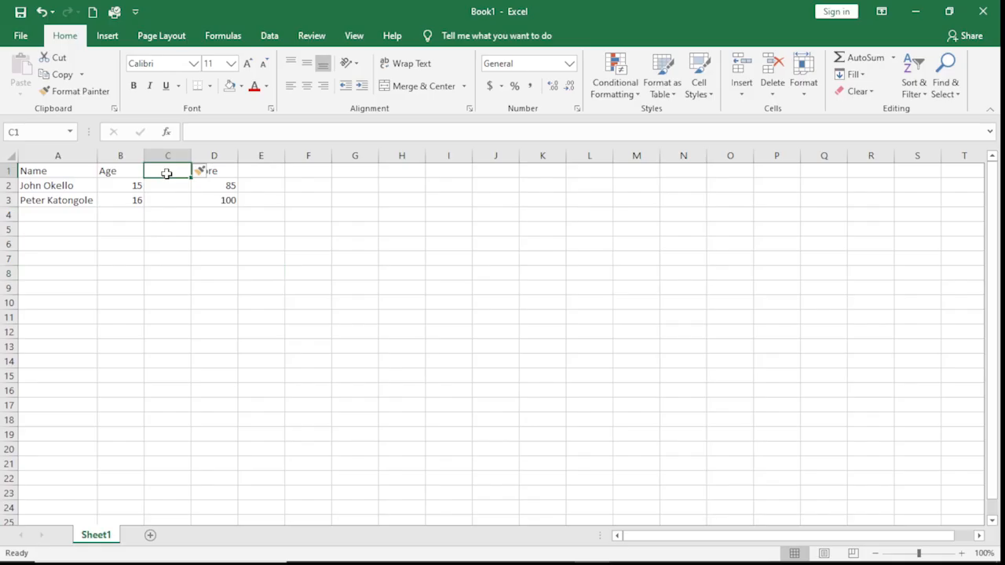
pyautogui.write('Se')
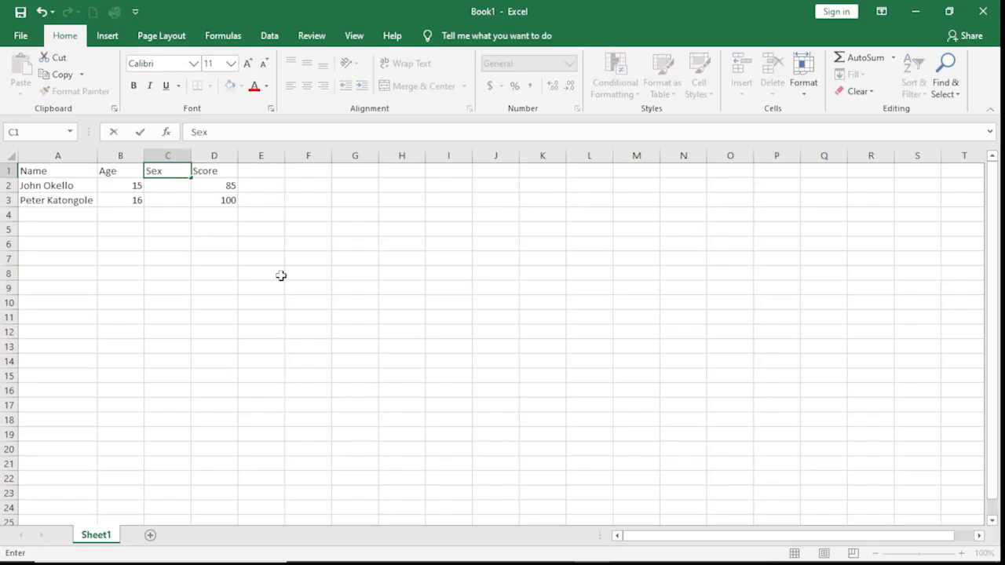
pyautogui.write('x')
pyautogui.click(301, 299)
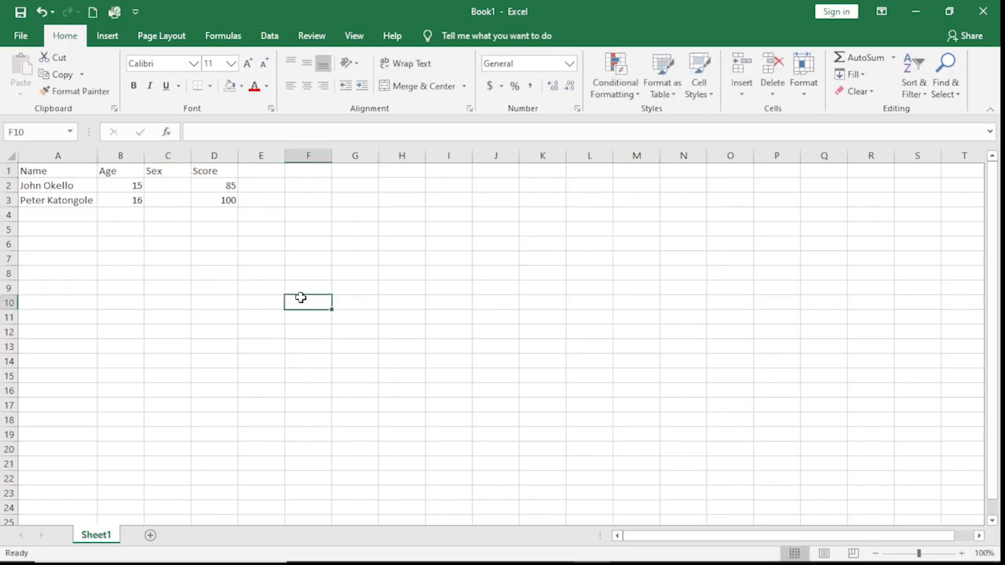
# Step: Fill in the Sex column with Male in both C2 and C3
pyautogui.click(168, 185)
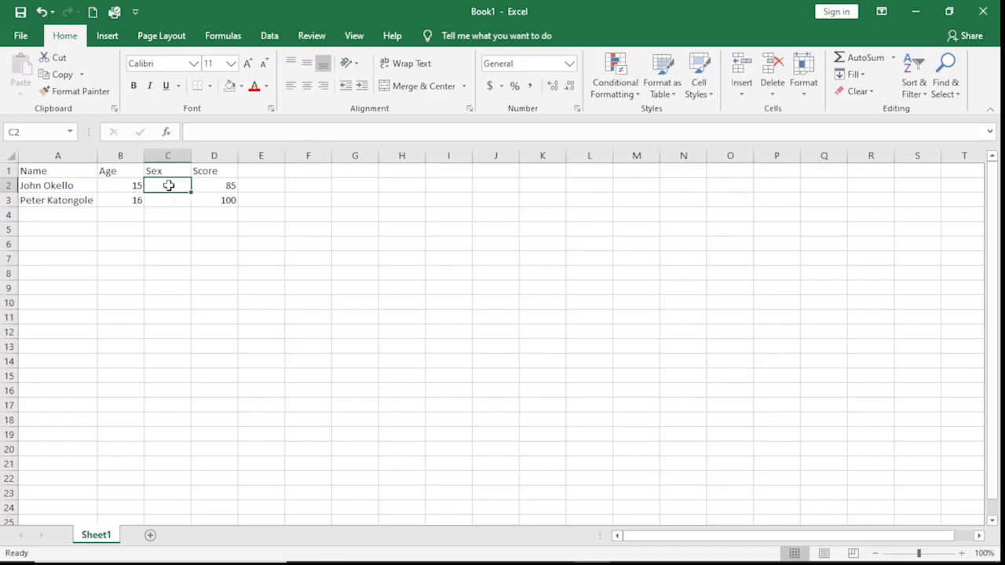
pyautogui.write('Male')
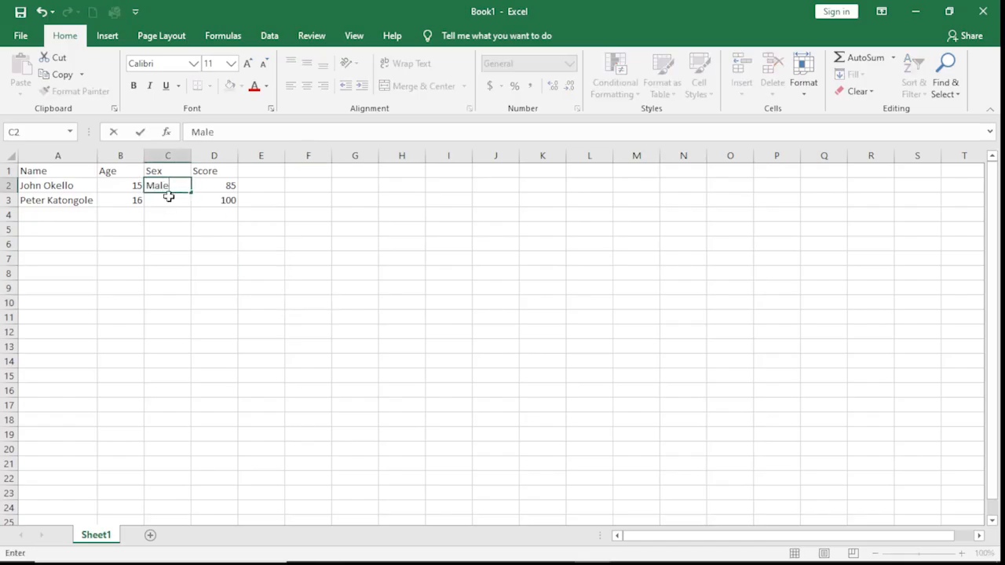
pyautogui.click(168, 197)
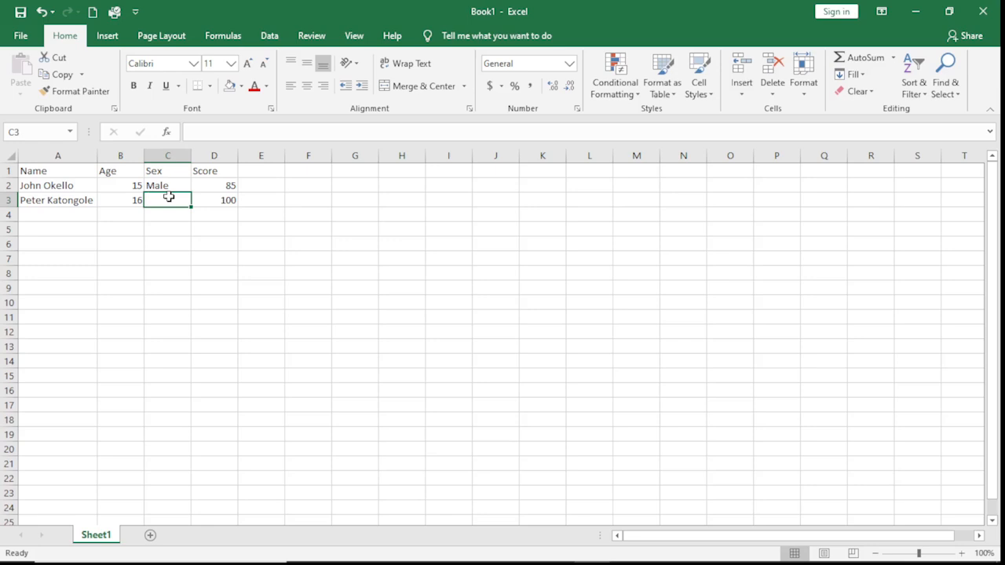
pyautogui.write('Male')
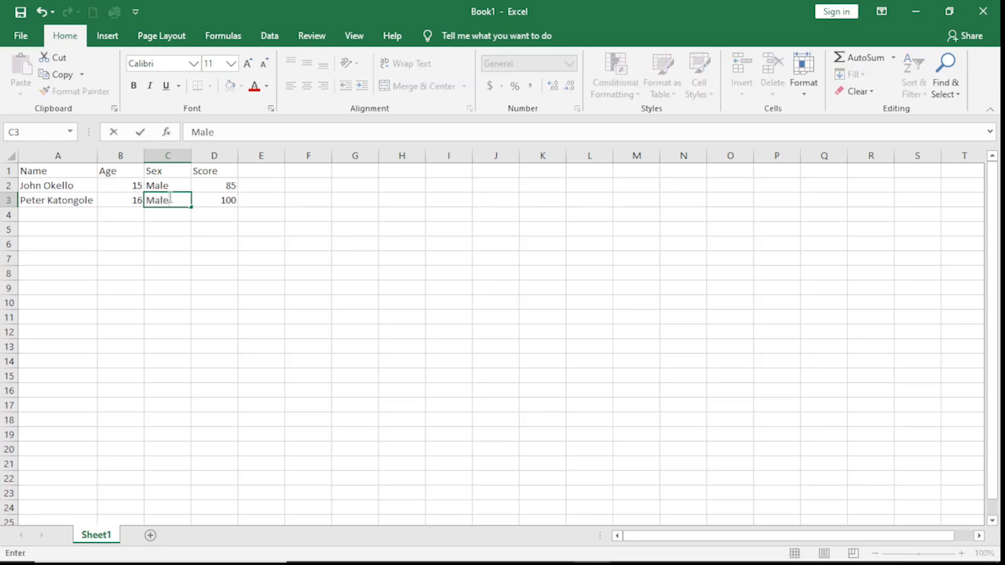
pyautogui.click(207, 229)
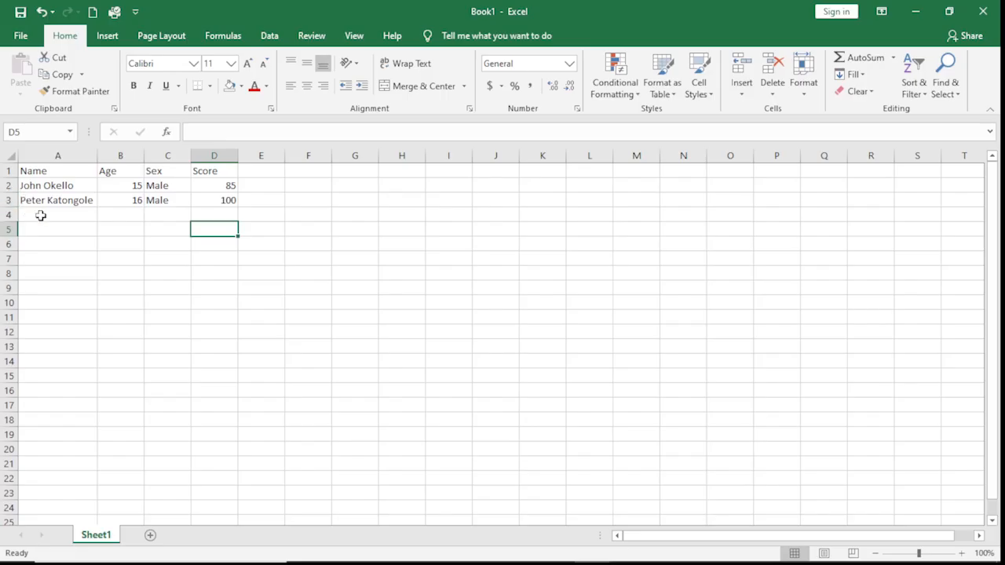
# Step: Insert an empty row above the second student's record in row 3
pyautogui.click(4, 201)
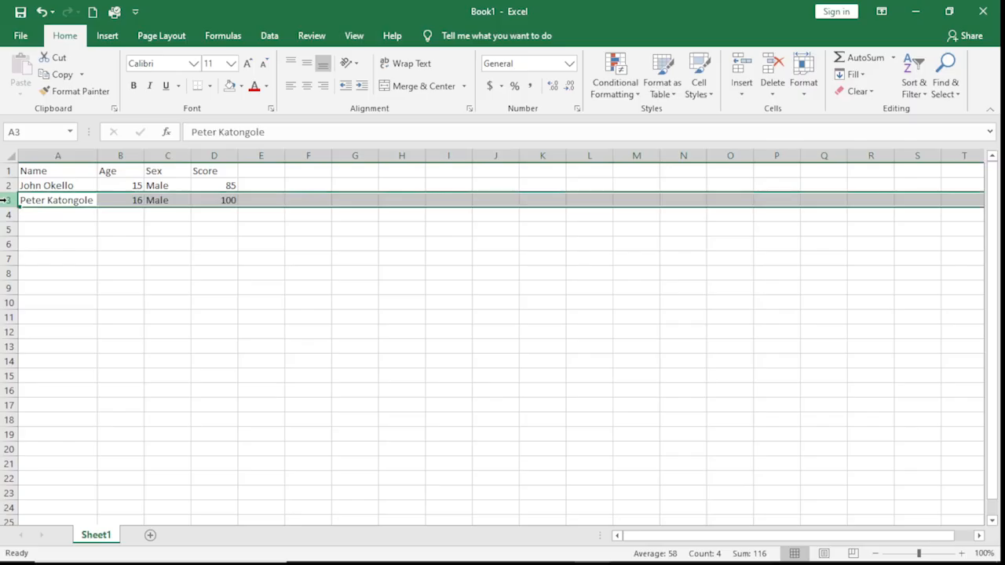
pyautogui.rightClick(4, 201)
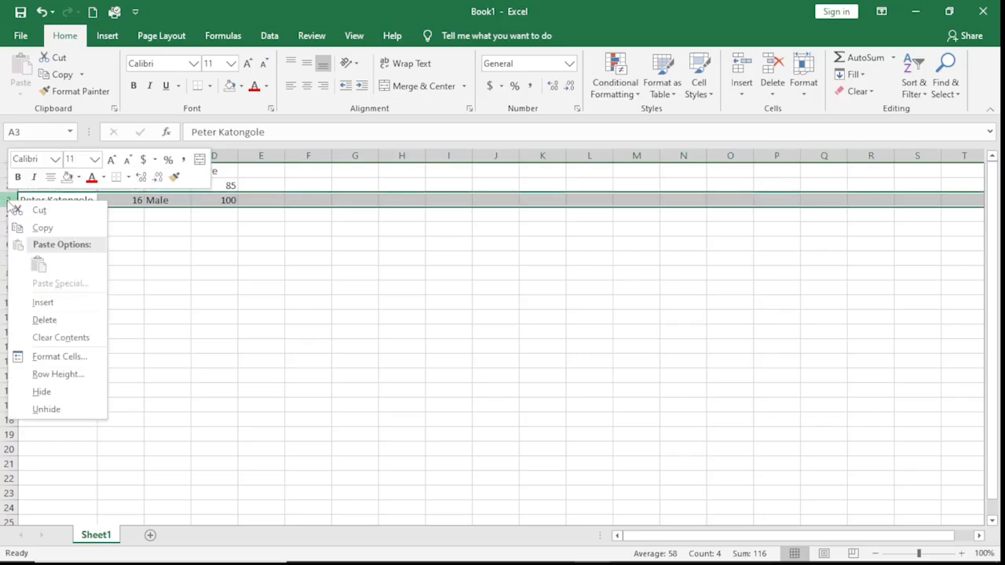
pyautogui.click(35, 304)
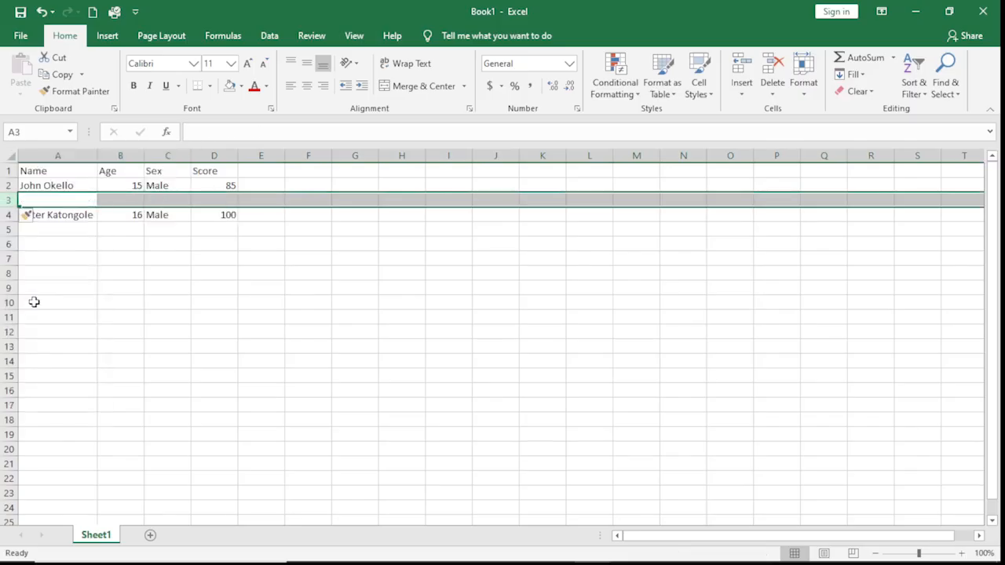
pyautogui.click(266, 294)
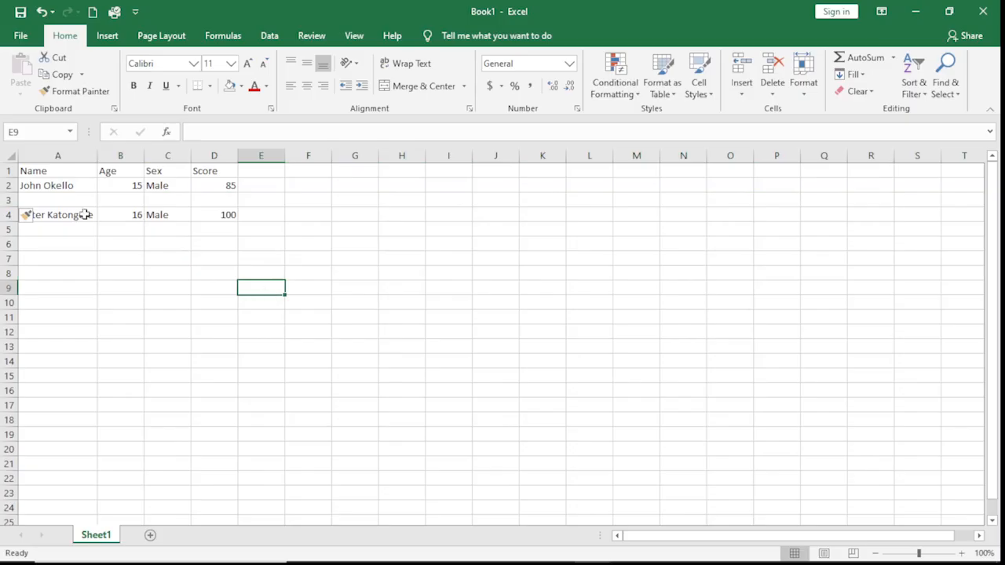
# Step: Enter the new student's full name in A3 and the age 12 in B3
pyautogui.click(68, 199)
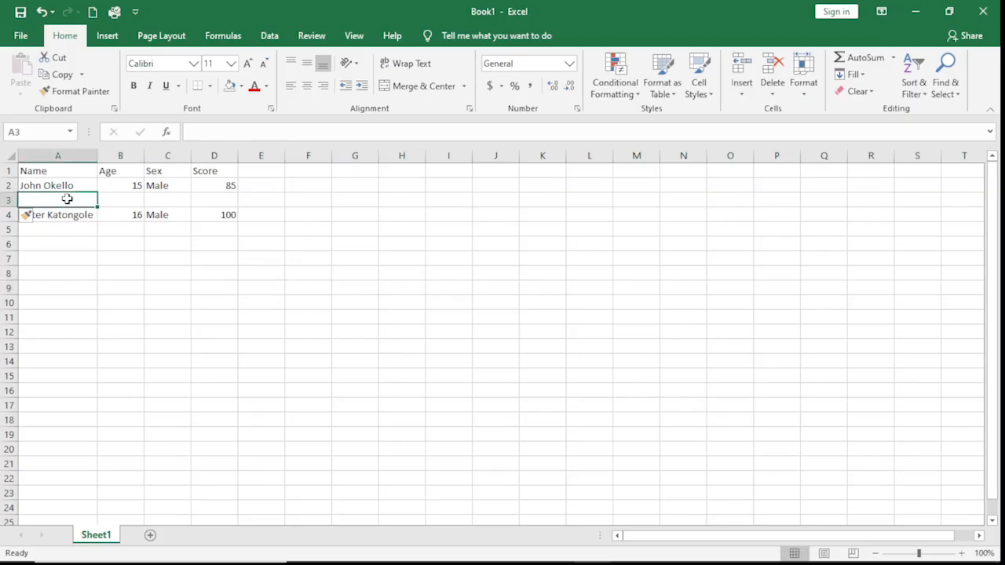
pyautogui.write('Gra')
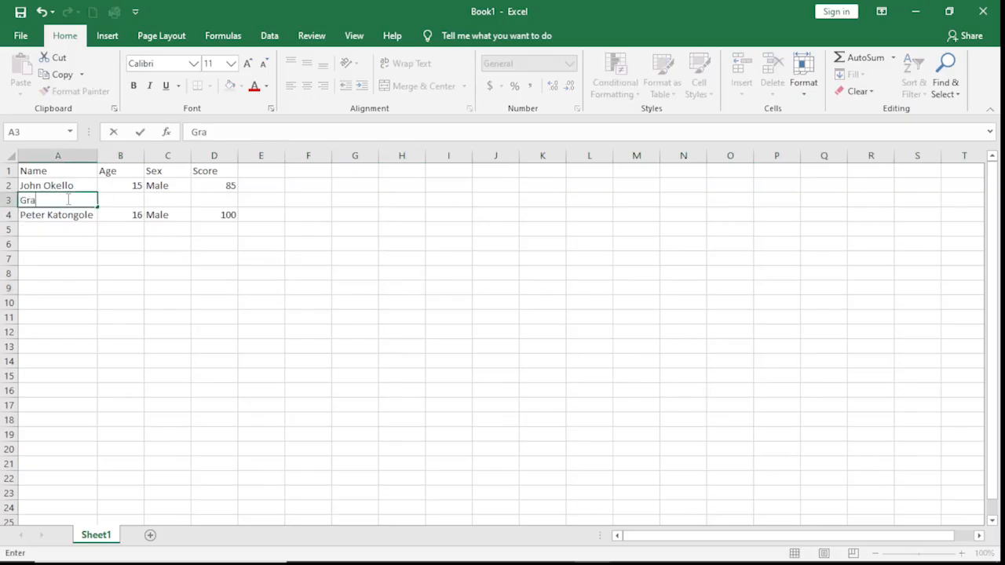
pyautogui.write('ce Asianut')
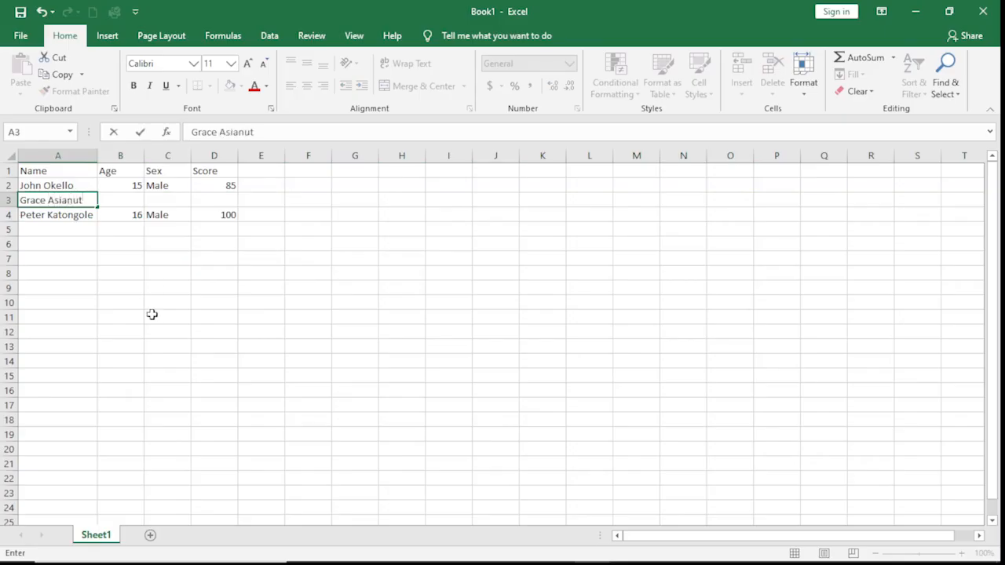
pyautogui.click(155, 315)
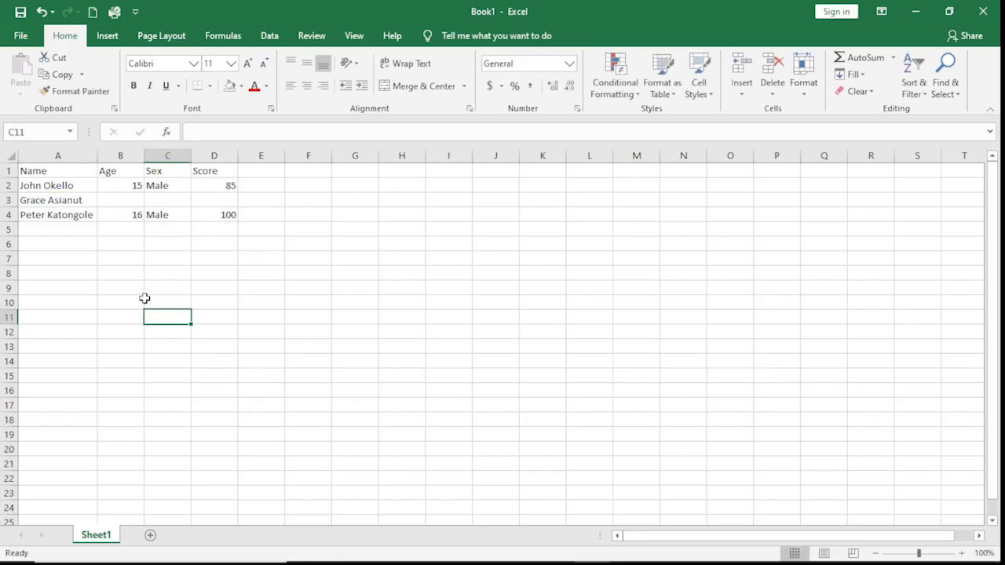
pyautogui.click(138, 200)
pyautogui.write('12')
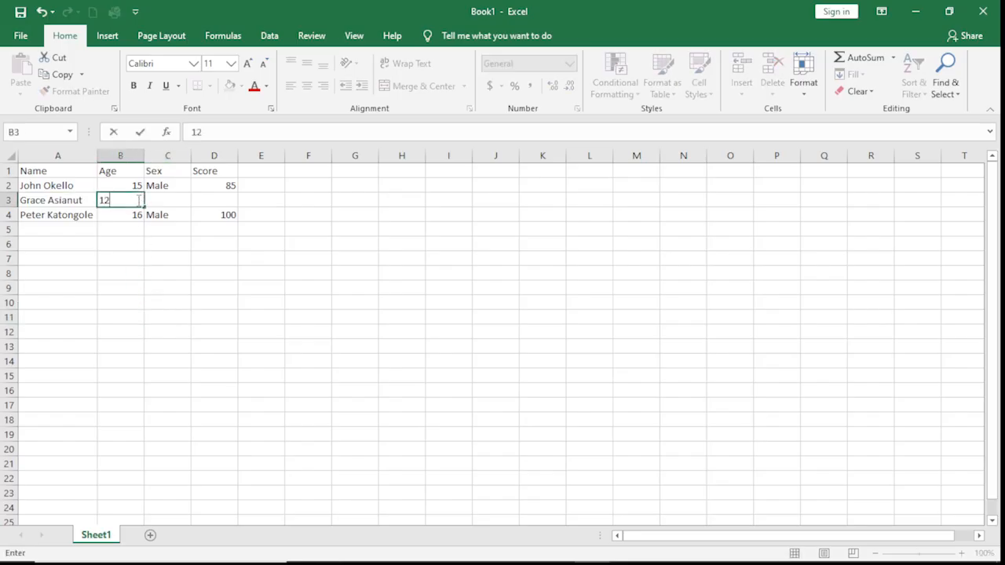
pyautogui.click(182, 286)
# Step: Complete the new student's record with Female in C3 and a score of 95 in D3
pyautogui.click(179, 200)
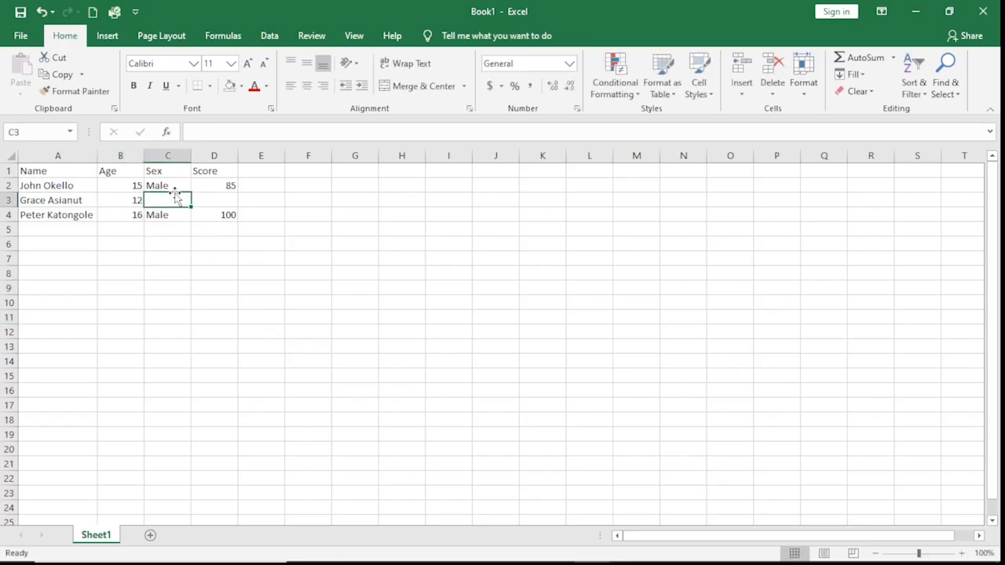
pyautogui.write('Female')
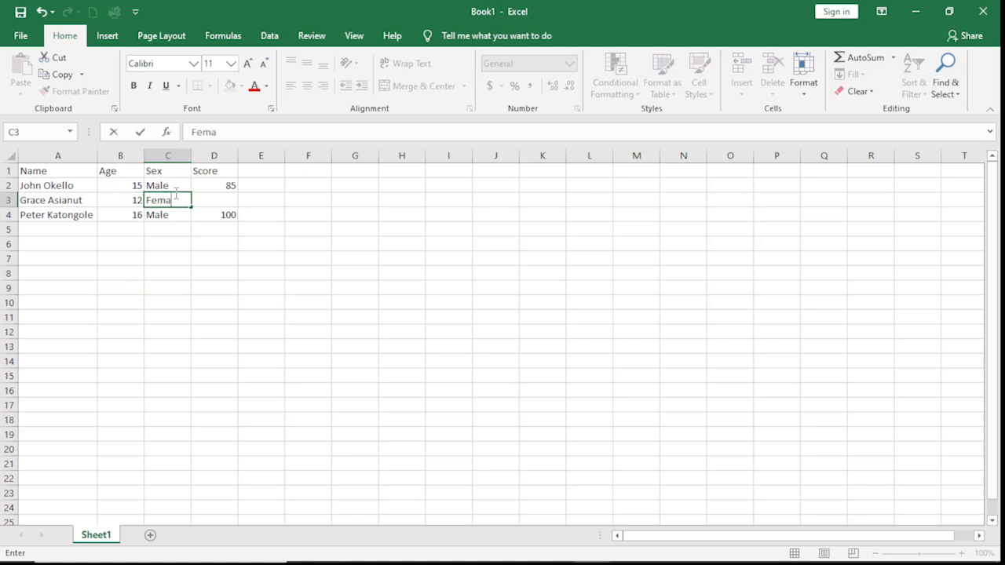
pyautogui.click(216, 202)
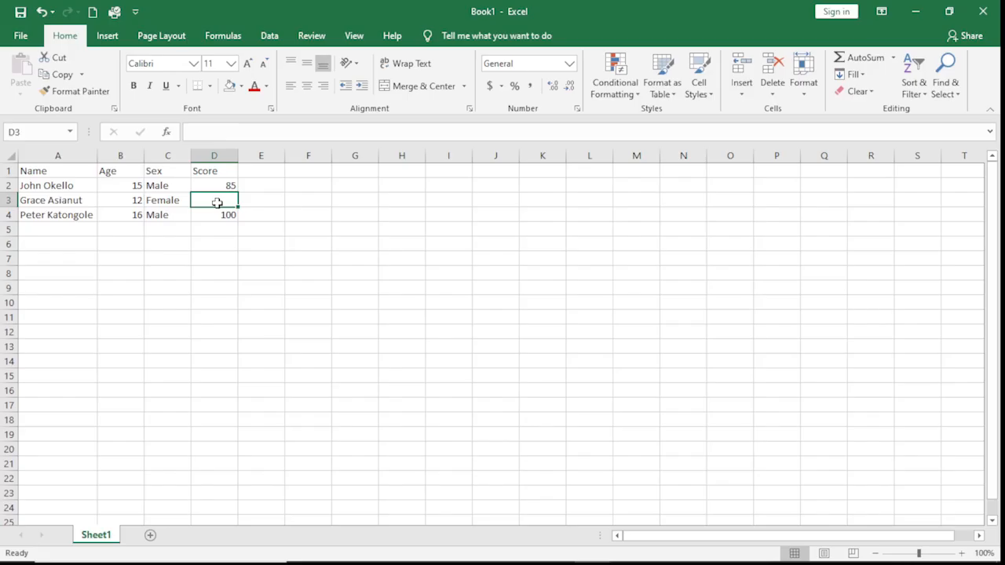
pyautogui.write('95')
pyautogui.click(192, 266)
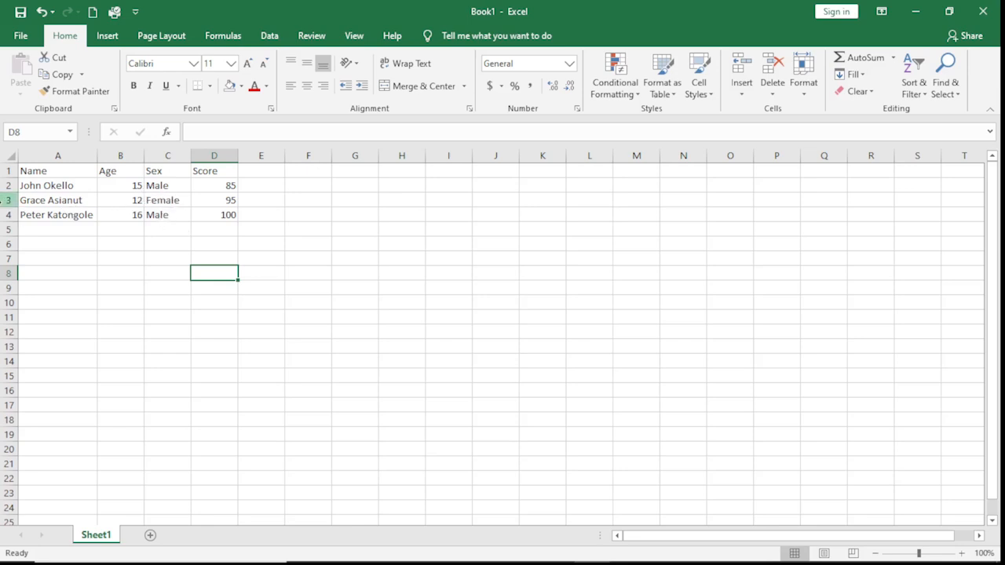
pyautogui.click(7, 200)
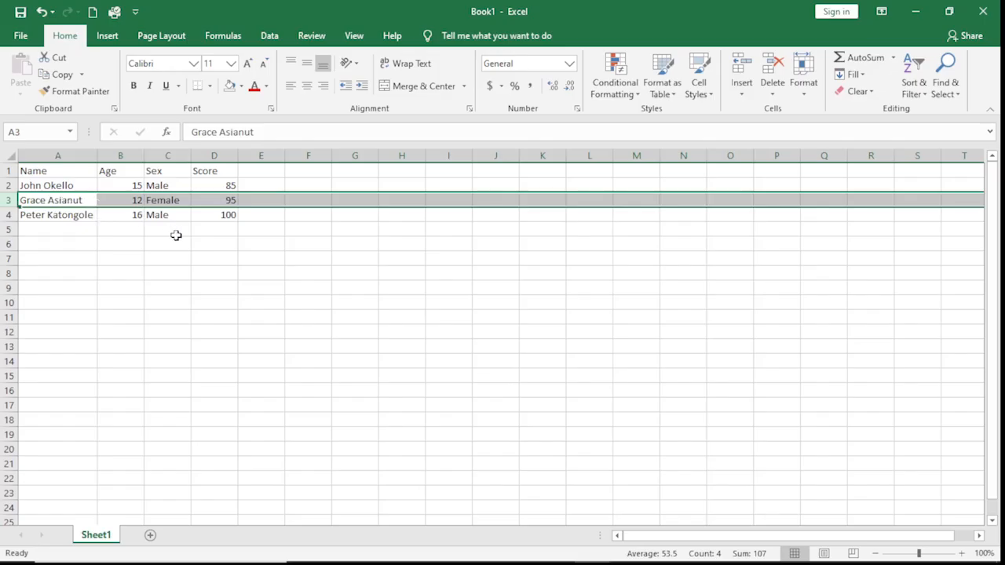
pyautogui.click(209, 270)
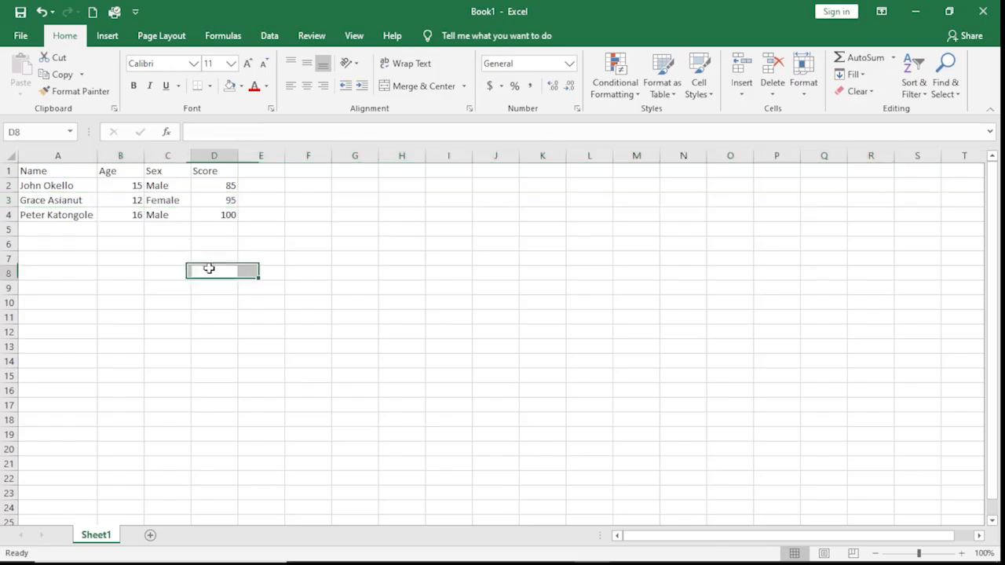
pyautogui.click(165, 201)
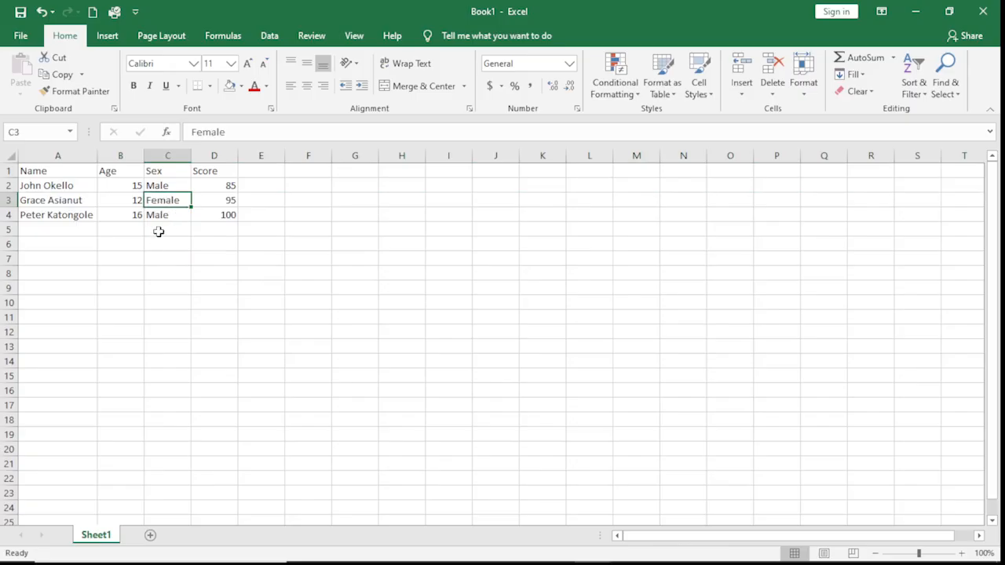
pyautogui.click(161, 289)
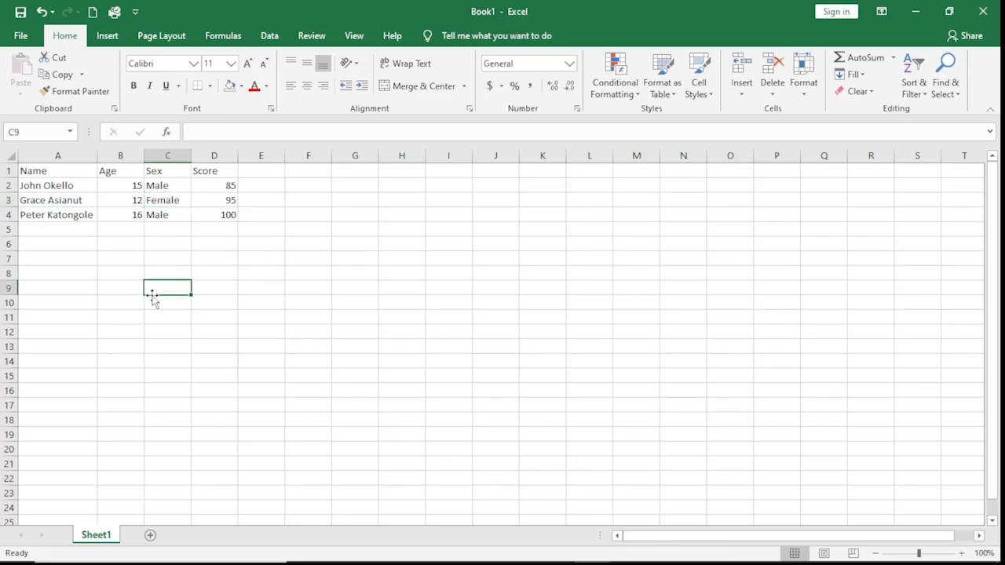
# Step: Clear everything from cell C3 with Clear All, and enter Male in the cell instead
pyautogui.click(177, 202)
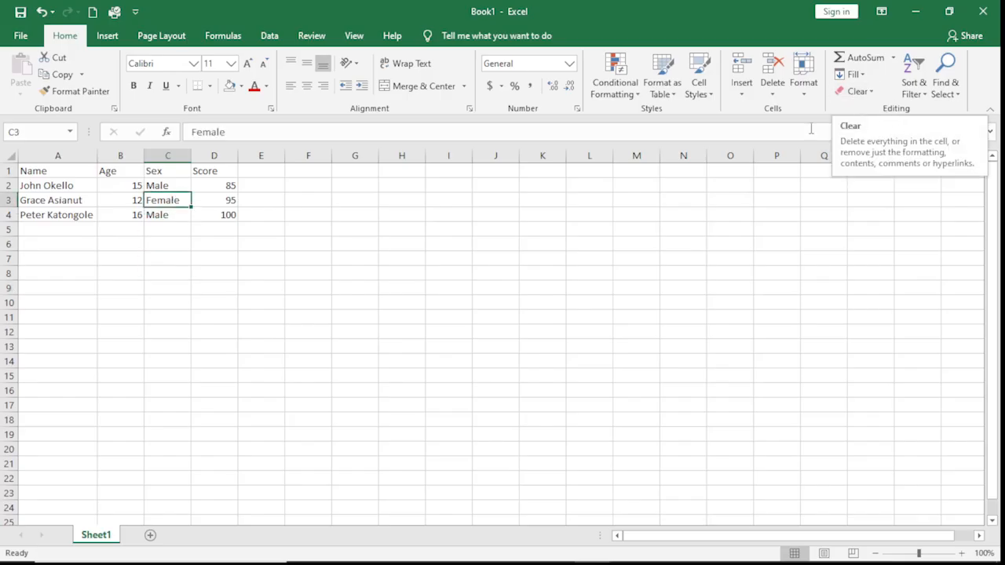
pyautogui.click(858, 92)
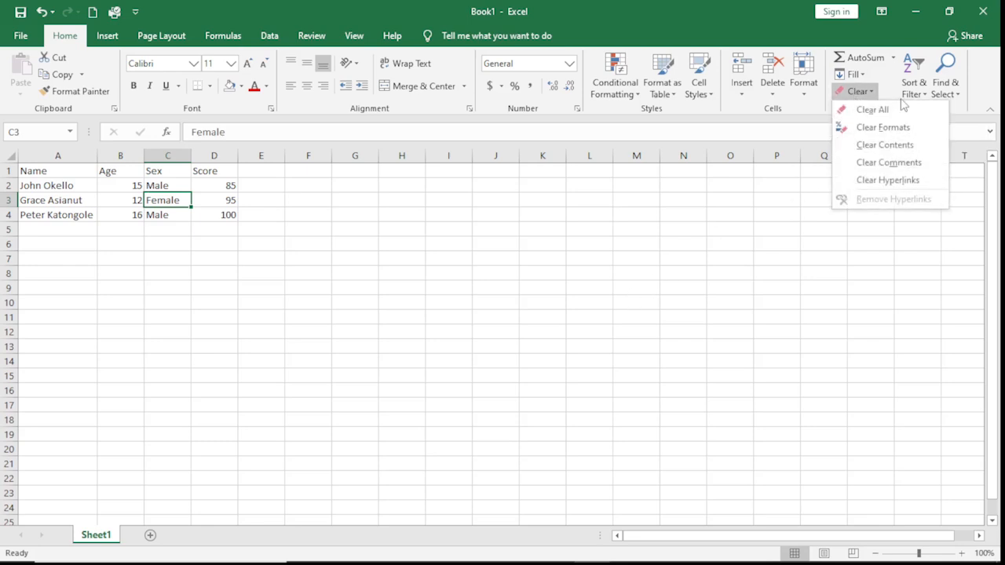
pyautogui.click(886, 110)
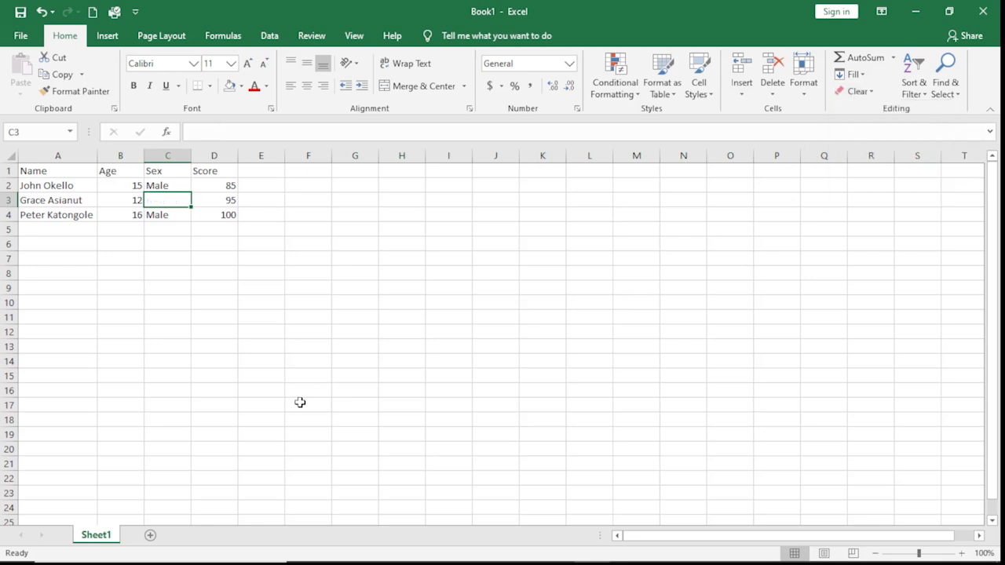
pyautogui.click(235, 391)
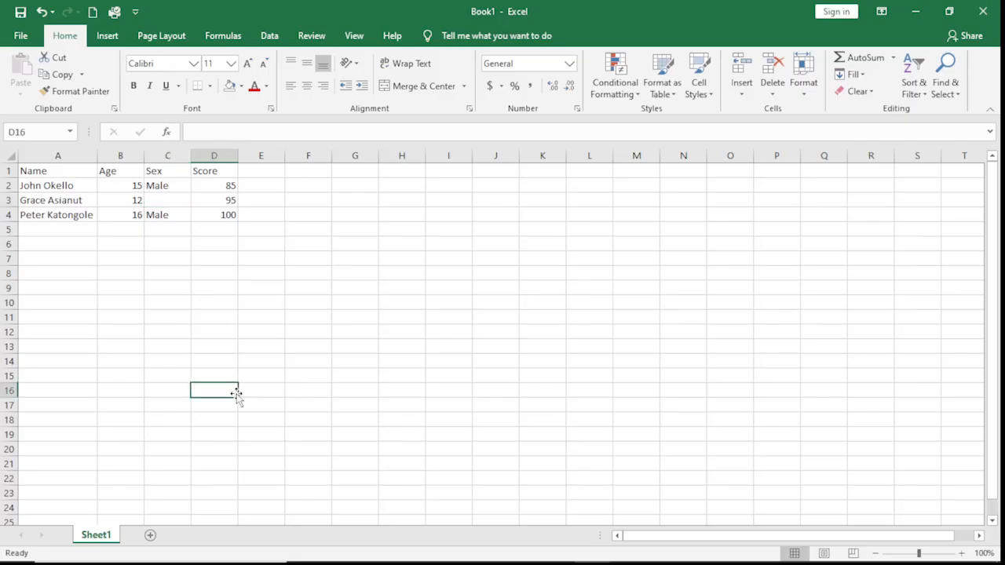
pyautogui.click(173, 201)
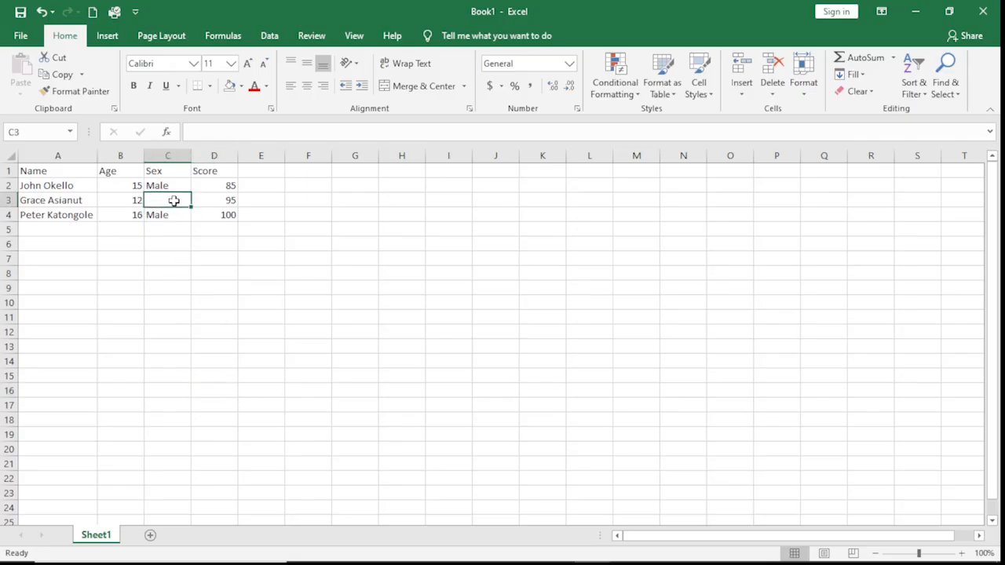
pyautogui.write('Male')
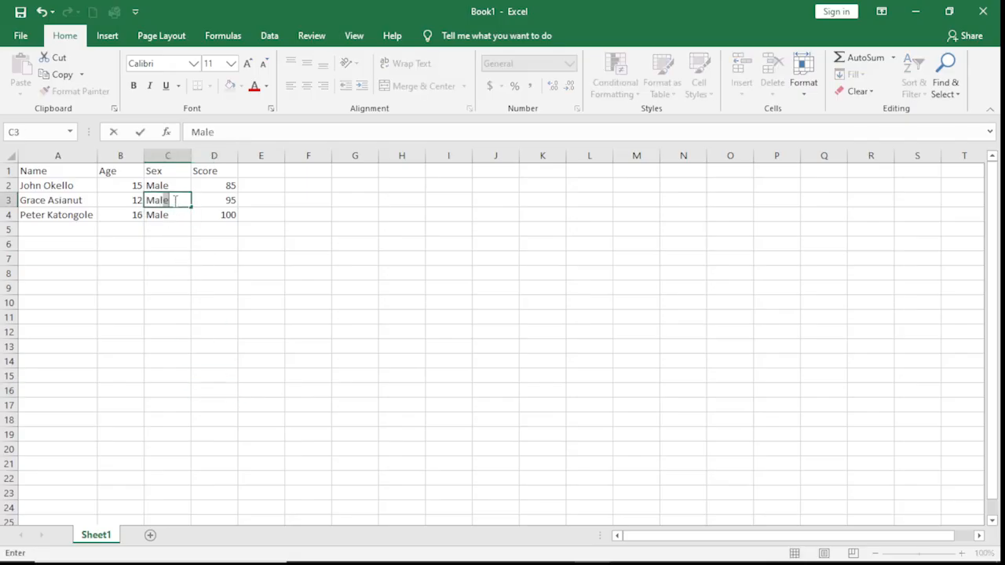
pyautogui.click(175, 290)
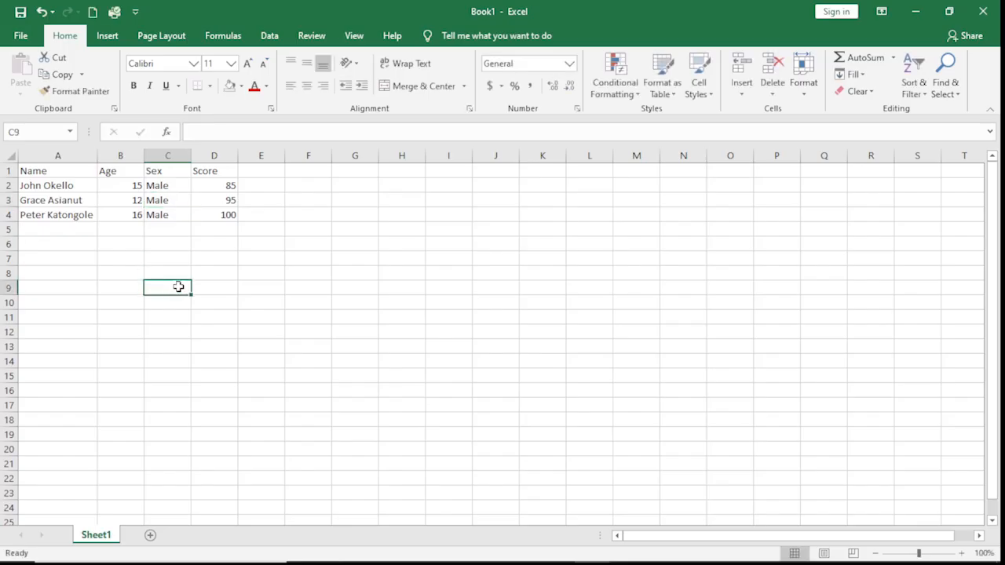
# Step: Delete the entire Sex column from the student table, and undo the deletion
pyautogui.click(166, 158)
pyautogui.click(292, 314)
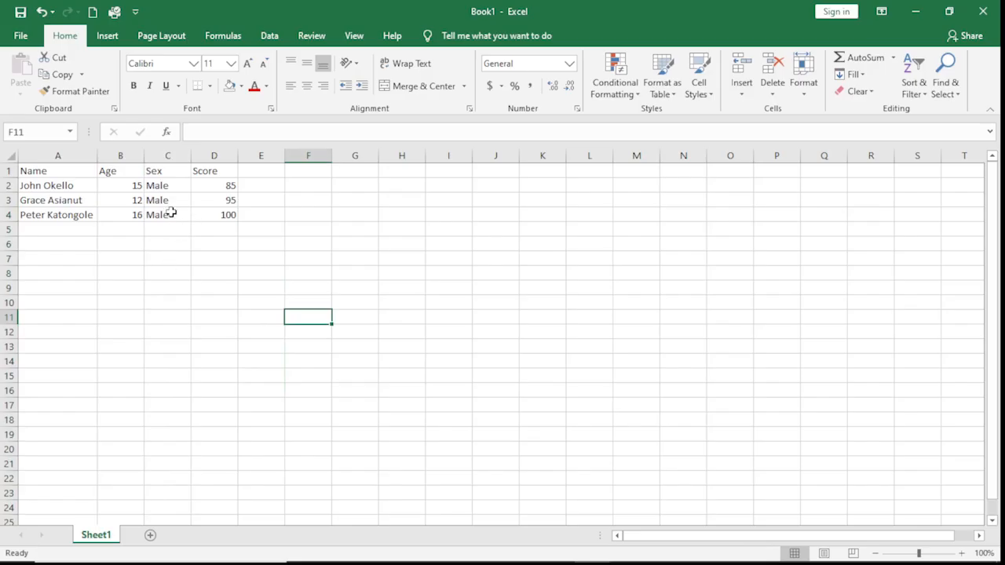
pyautogui.click(165, 157)
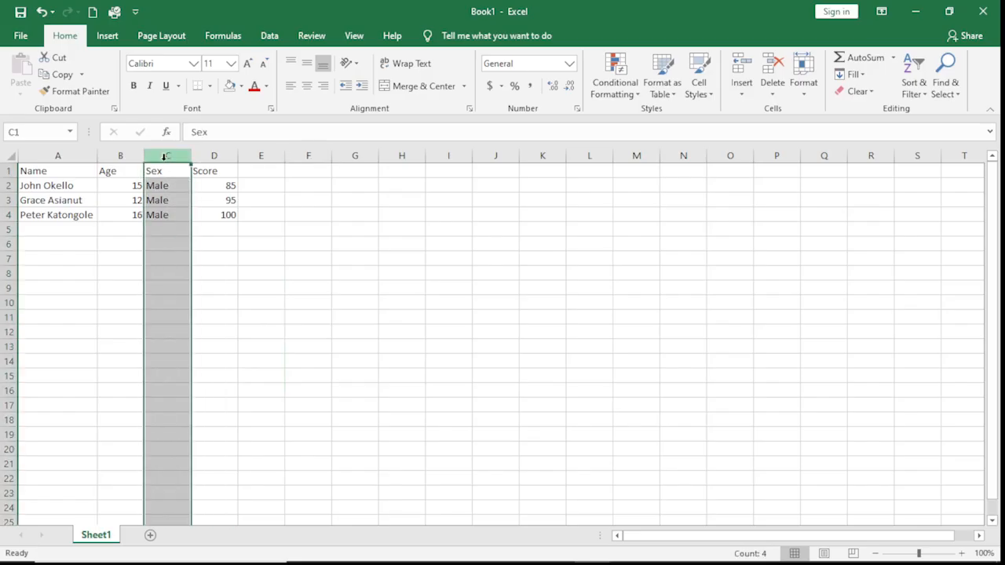
pyautogui.rightClick(166, 160)
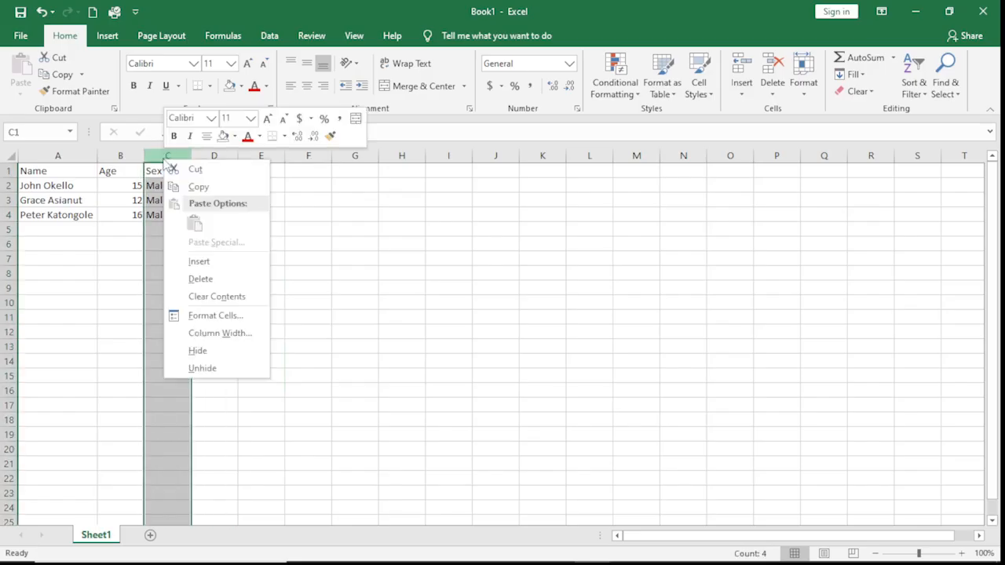
pyautogui.click(201, 279)
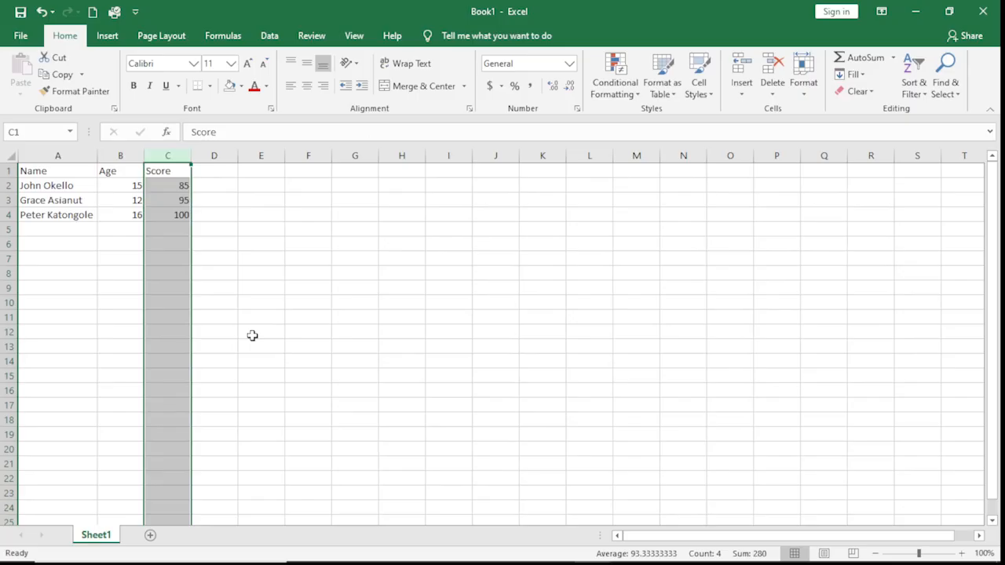
pyautogui.hotkey('ctrl', 'z')
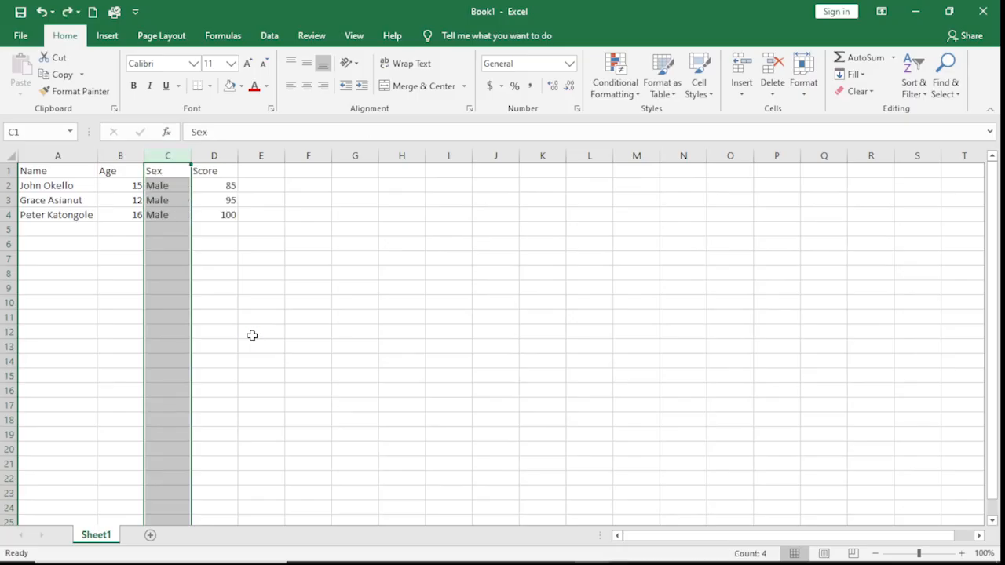
pyautogui.click(302, 328)
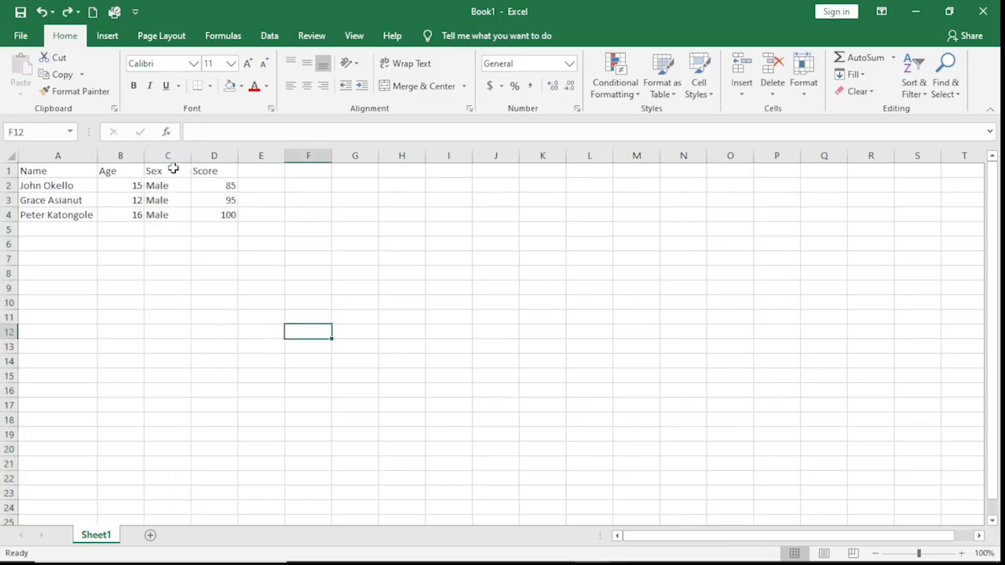
# Step: Remove column C using the Delete Cells command, and undo the removal
pyautogui.click(167, 155)
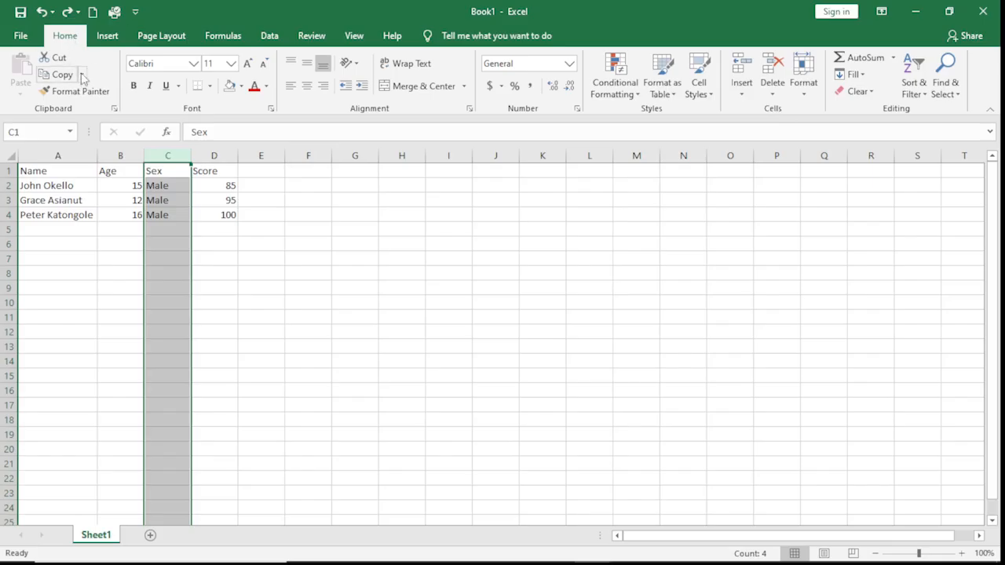
pyautogui.click(774, 98)
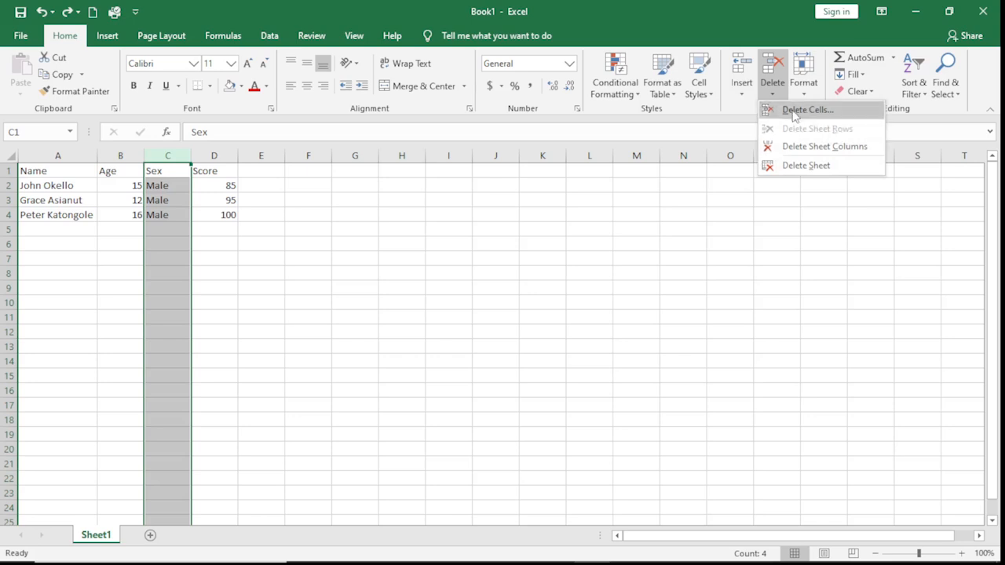
pyautogui.click(793, 115)
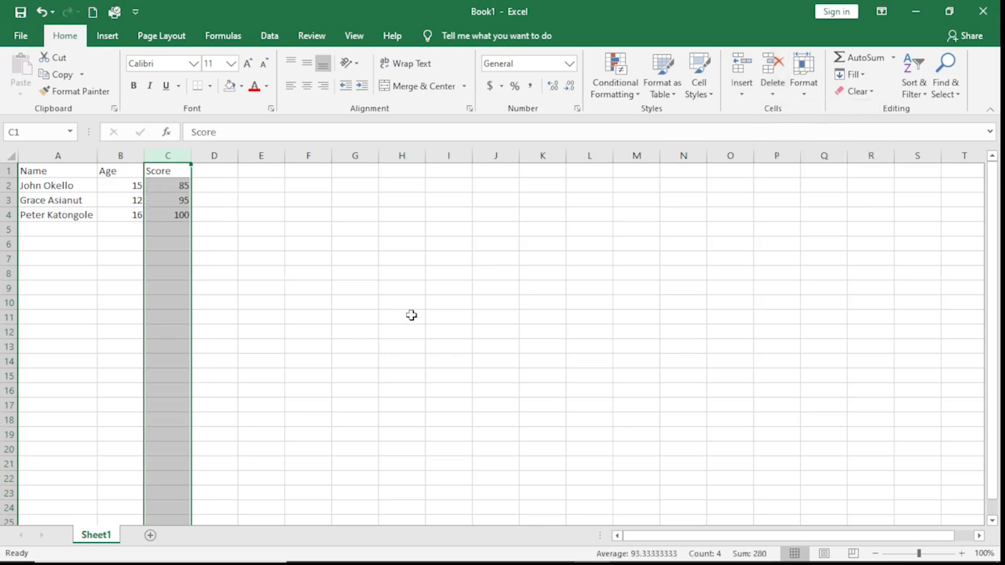
pyautogui.hotkey('ctrl', 'z')
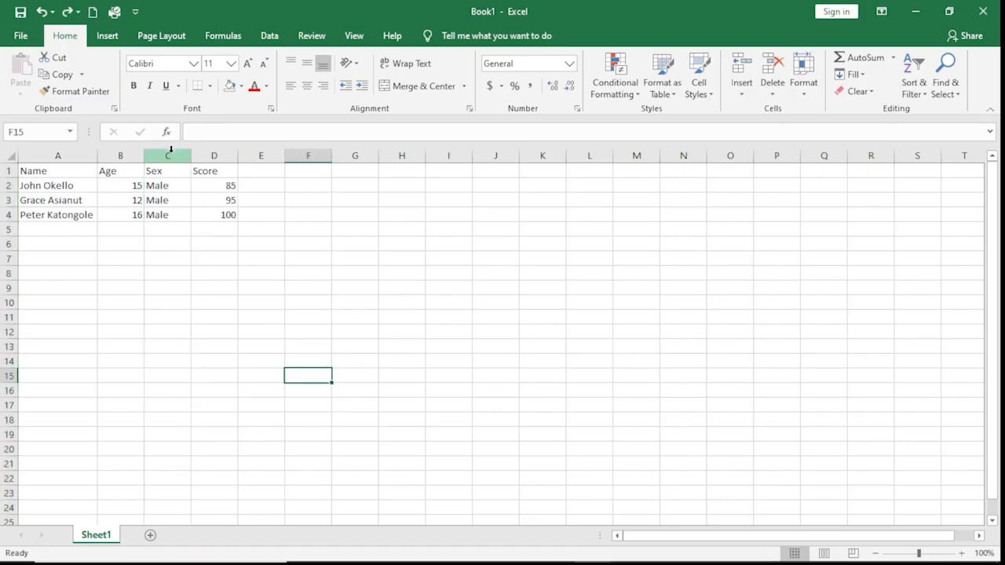
# Step: Delete the whole Sex column between Age and Score once more, and restore it
pyautogui.click(171, 154)
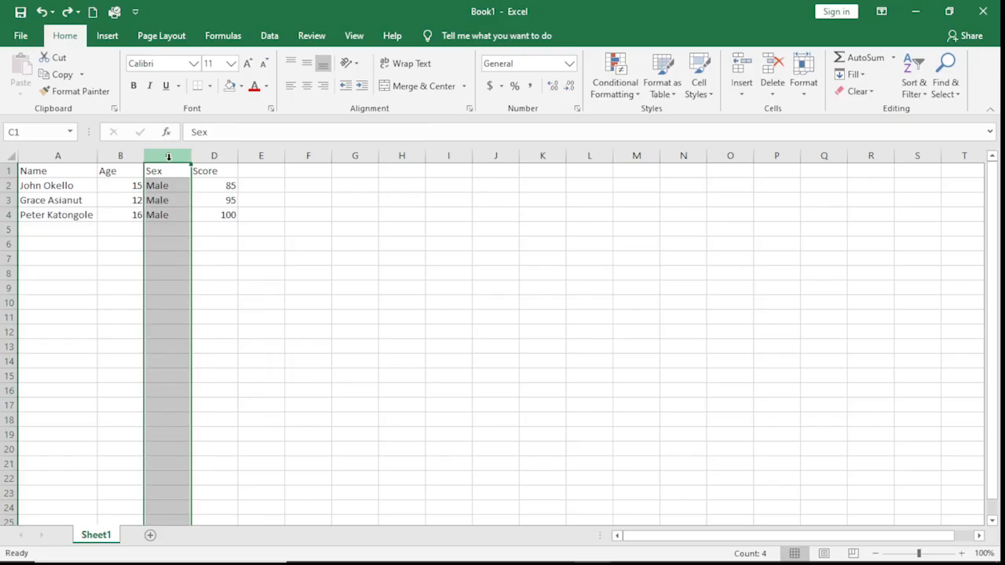
pyautogui.rightClick(169, 157)
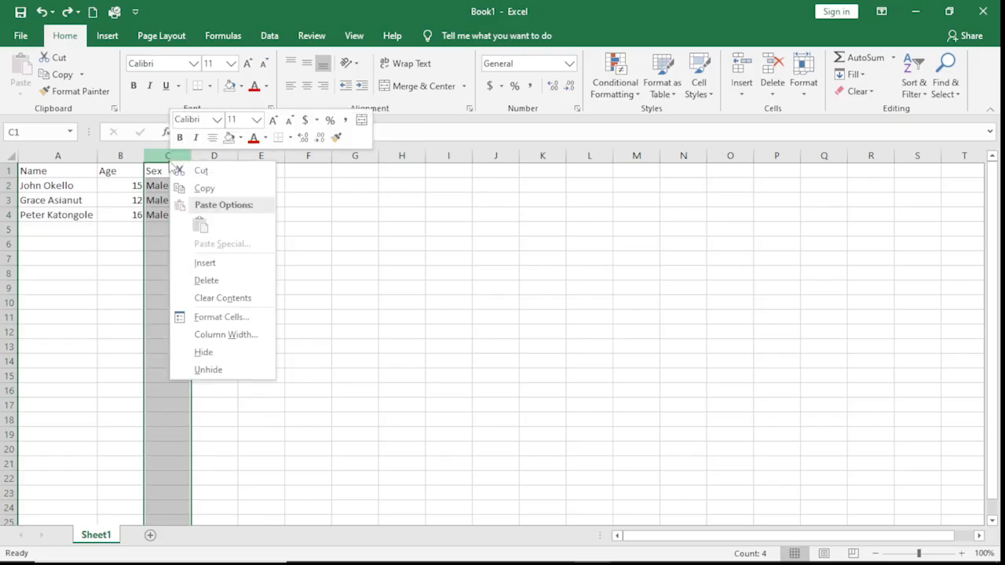
pyautogui.click(206, 281)
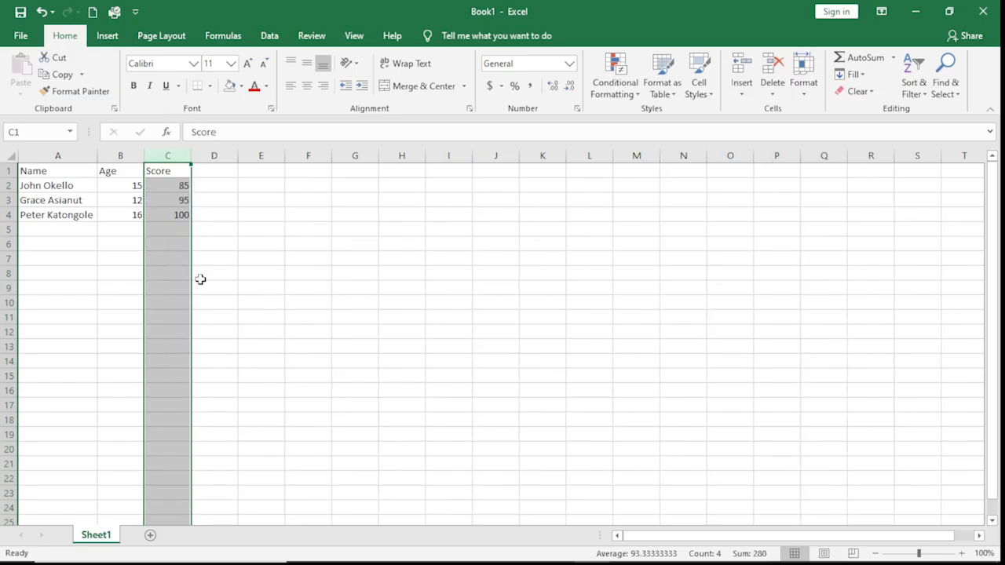
pyautogui.hotkey('ctrl', 'z')
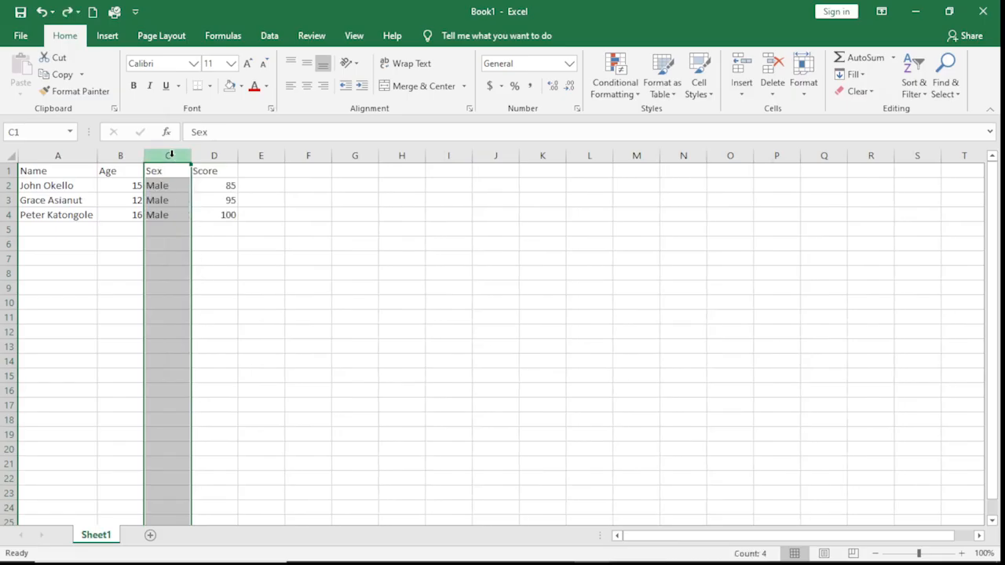
# Step: Delete the entire Sex column from the student table using the Delete Cells command
pyautogui.click(305, 305)
pyautogui.click(168, 155)
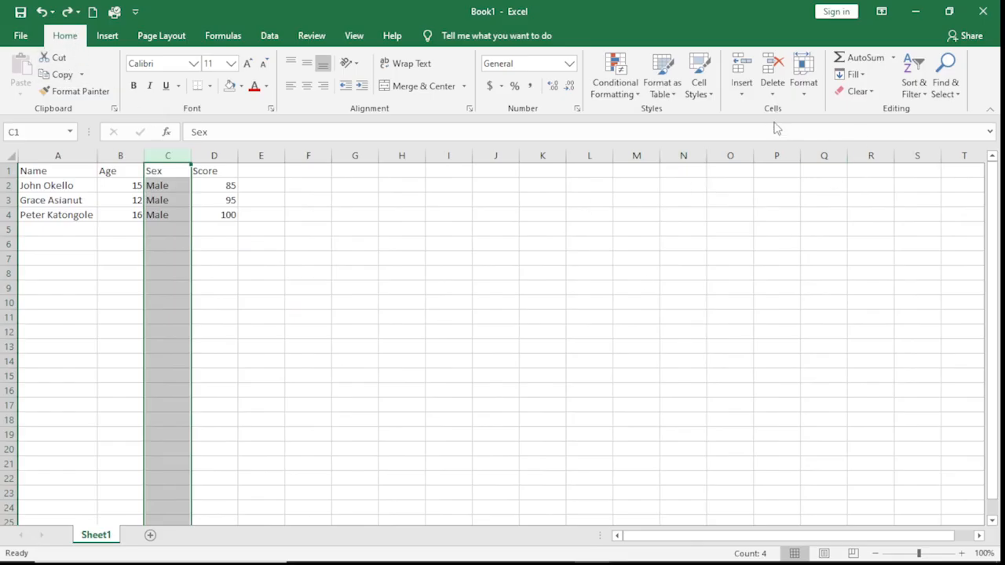
pyautogui.click(774, 97)
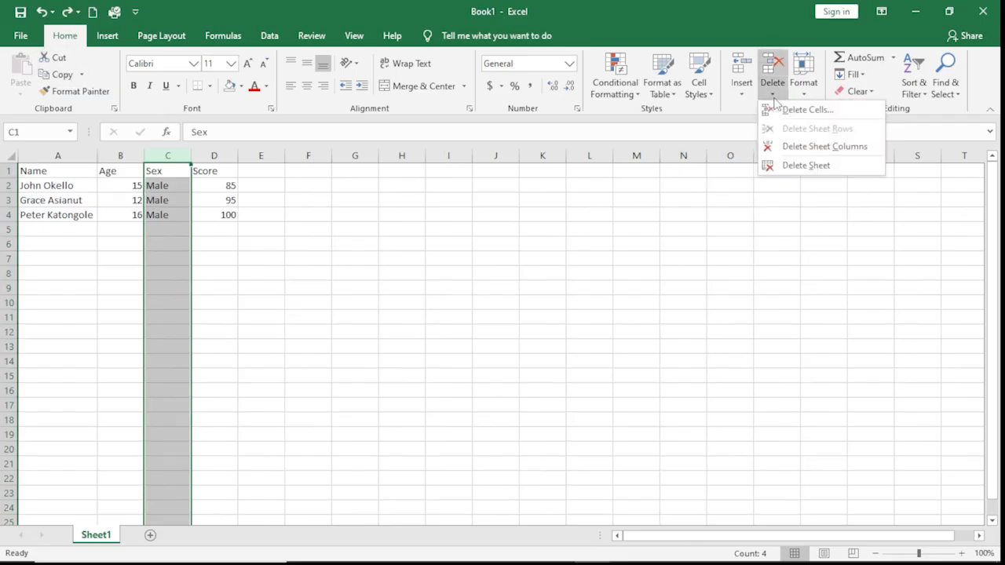
pyautogui.click(799, 110)
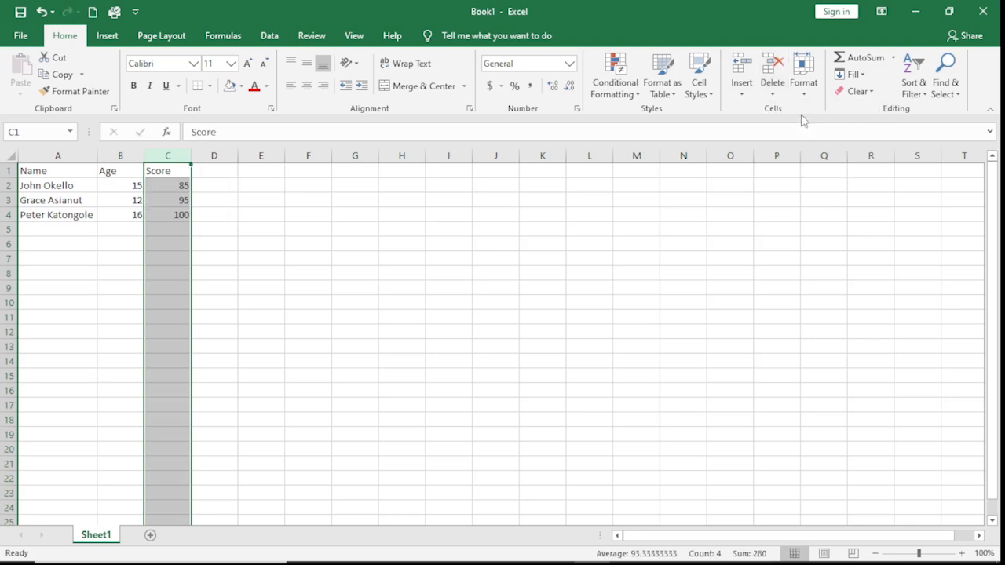
pyautogui.click(370, 347)
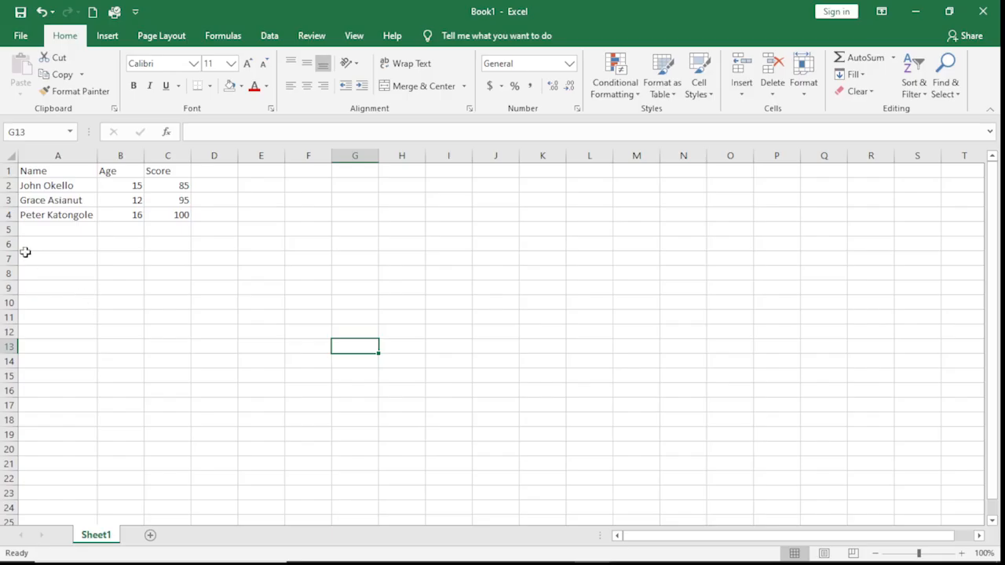
# Step: Delete row 2, the first student record below the headers, and undo the deletion
pyautogui.click(7, 185)
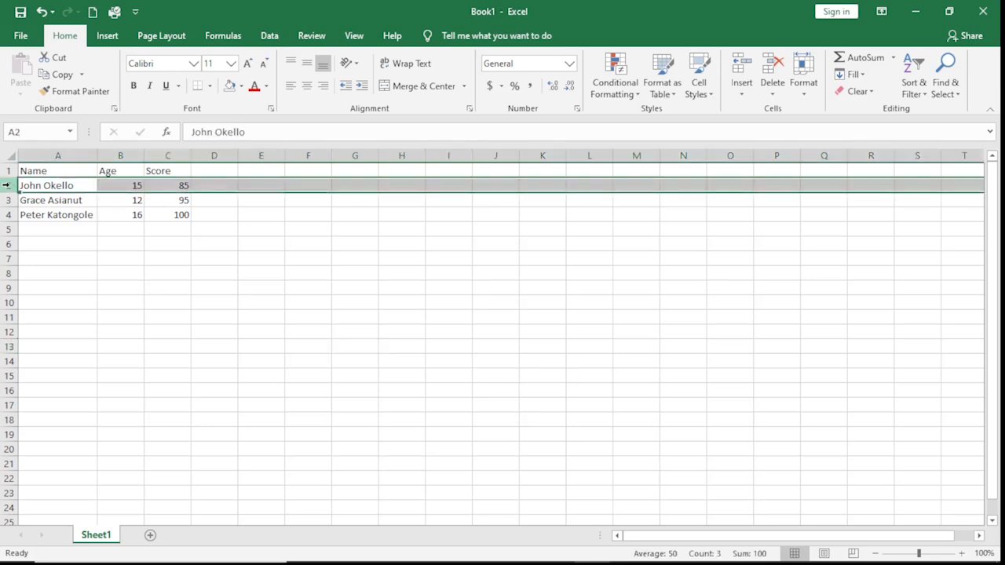
pyautogui.rightClick(6, 185)
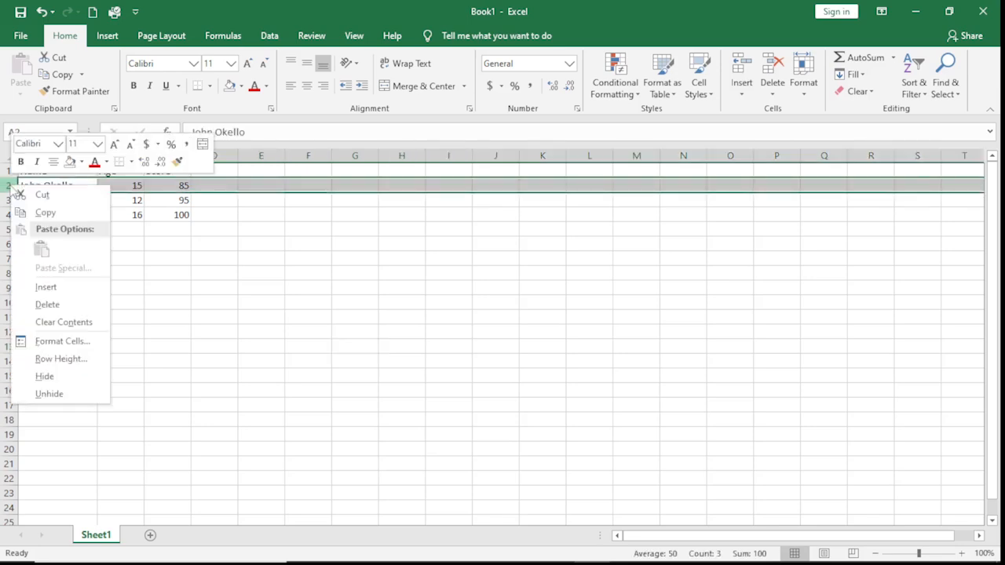
pyautogui.click(47, 304)
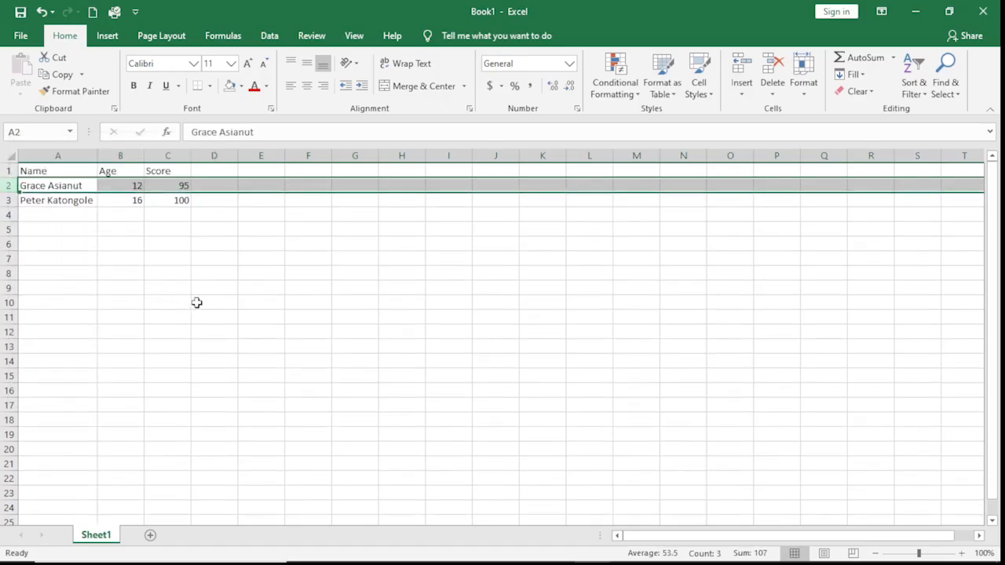
pyautogui.hotkey('ctrl', 'z')
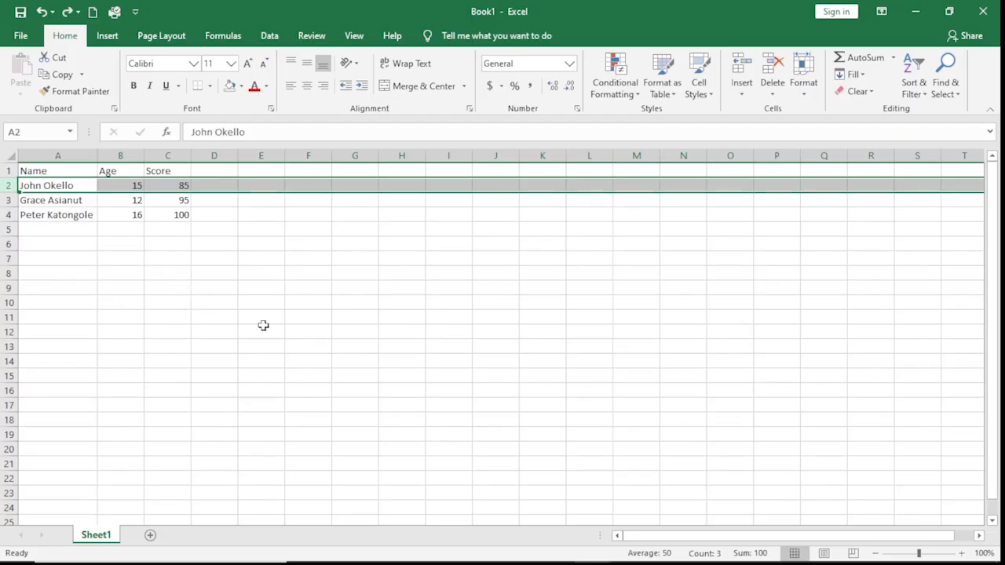
pyautogui.click(358, 350)
# Step: Remove the first student record in row 2 using the Delete Sheet Rows command
pyautogui.click(9, 185)
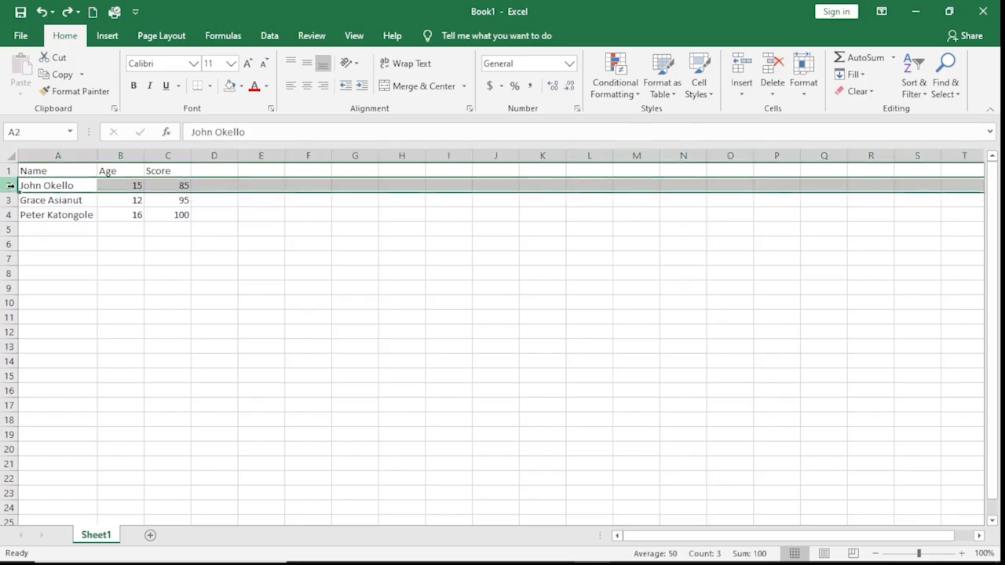
pyautogui.click(777, 97)
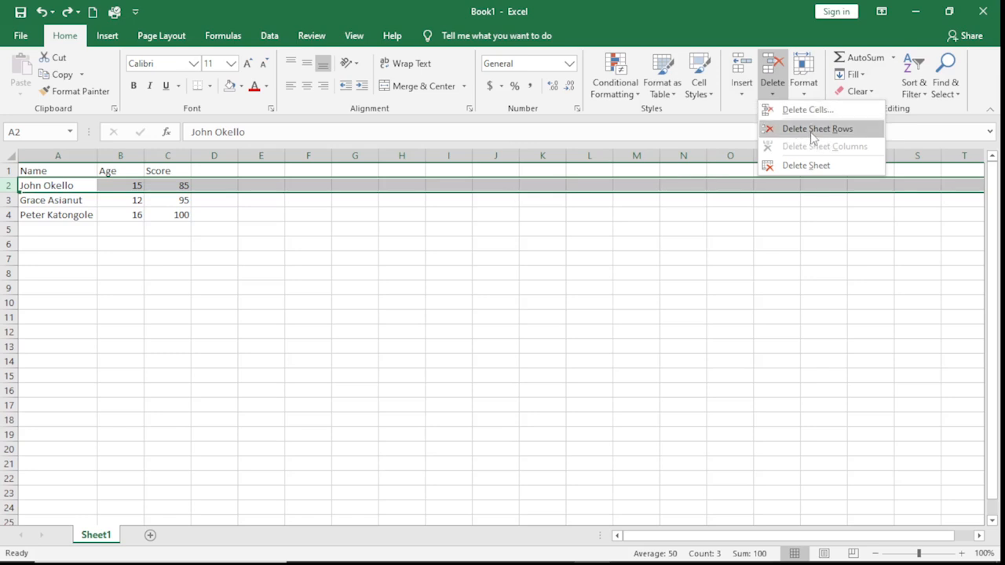
pyautogui.click(813, 135)
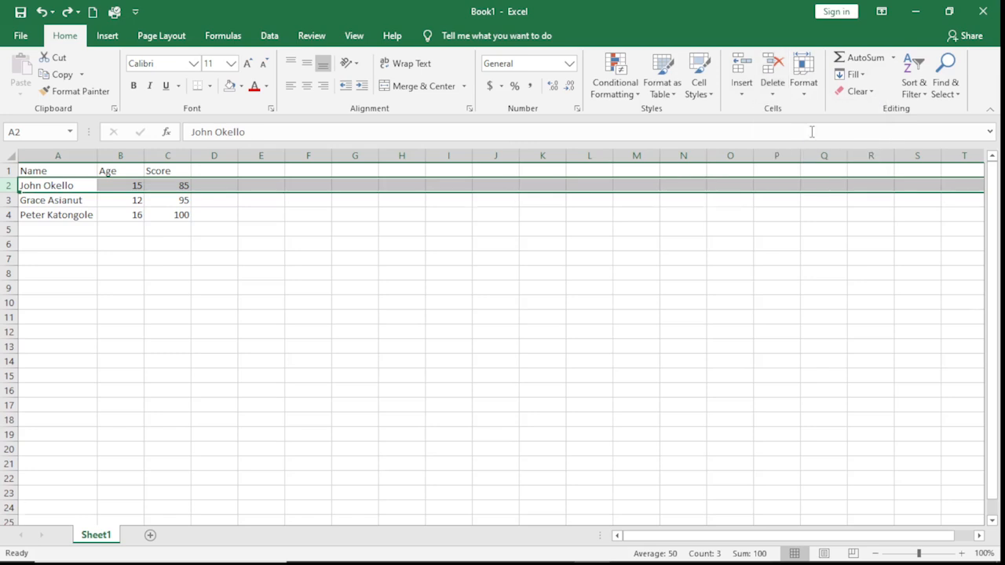
pyautogui.click(455, 302)
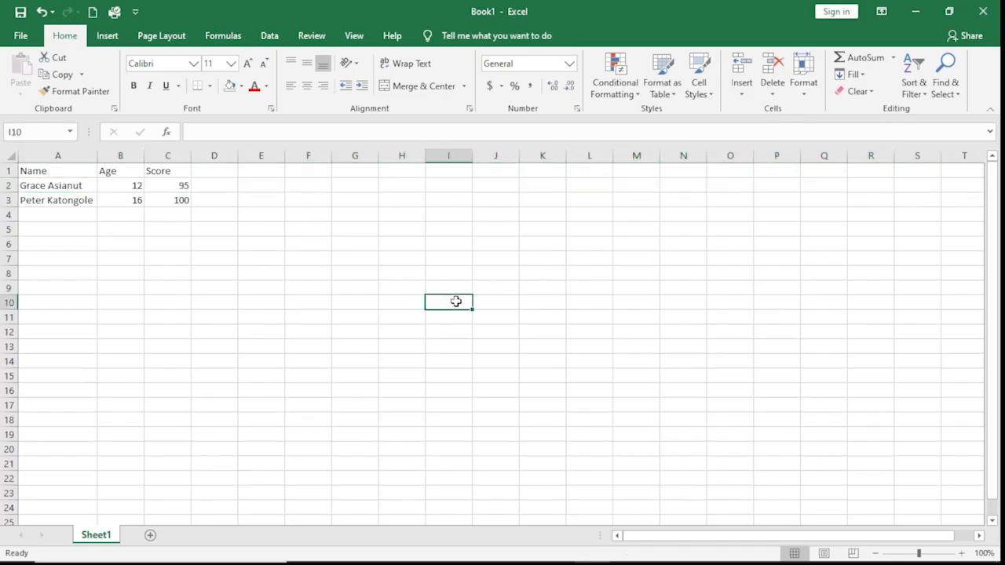
pyautogui.click(249, 332)
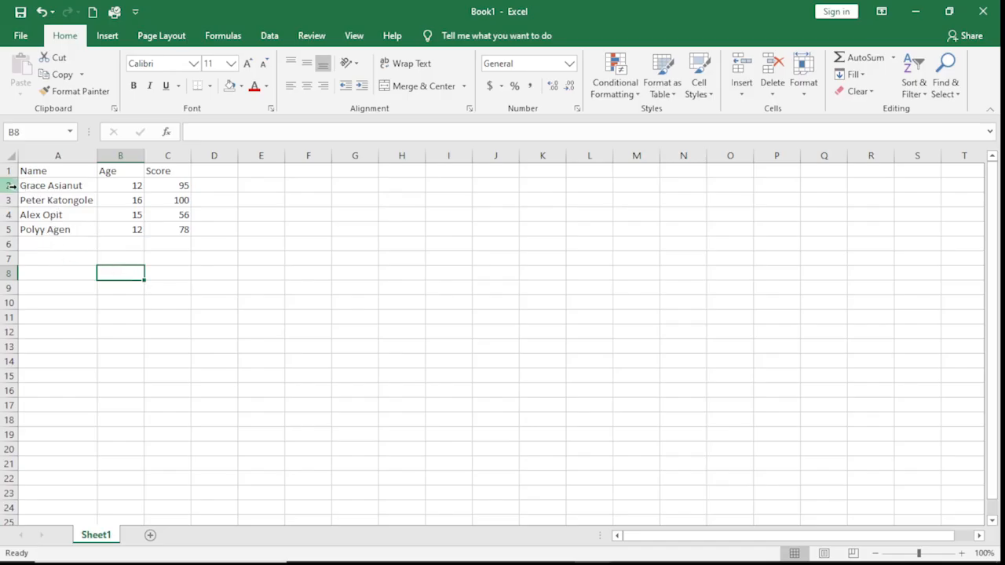
# Step: Copy the student name from cell A2 and paste it into cell A6 below the table
pyautogui.click(26, 184)
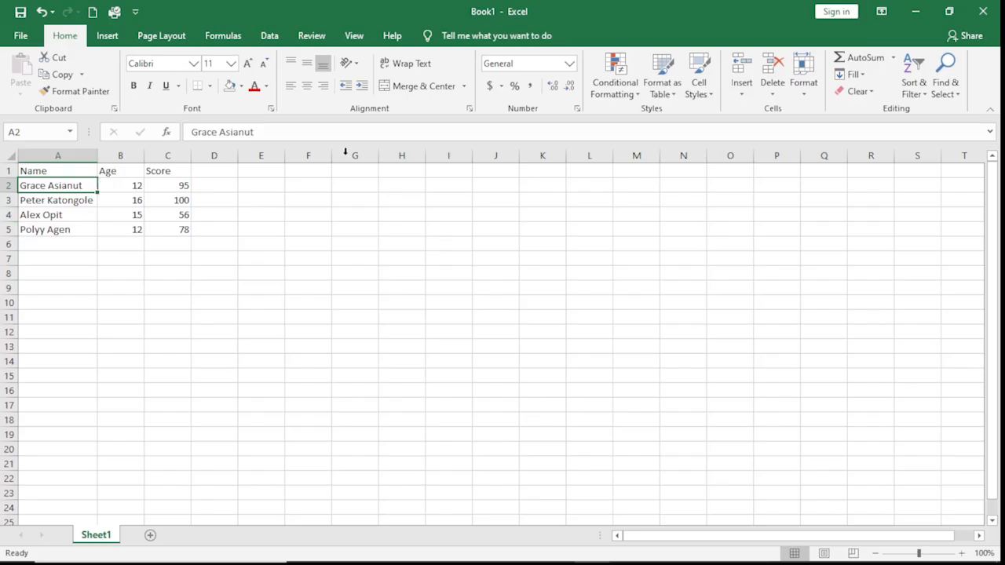
pyautogui.rightClick(50, 186)
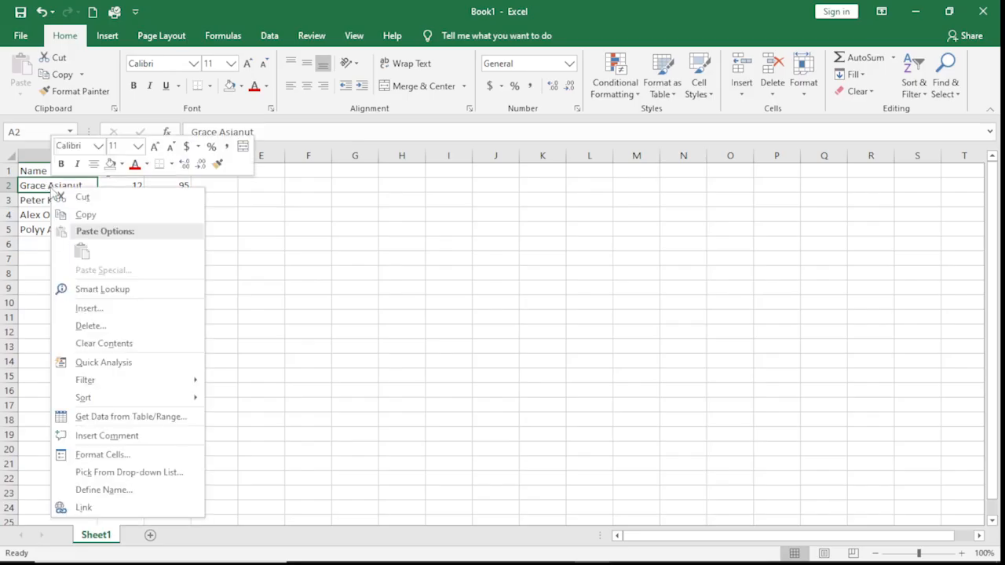
pyautogui.click(85, 216)
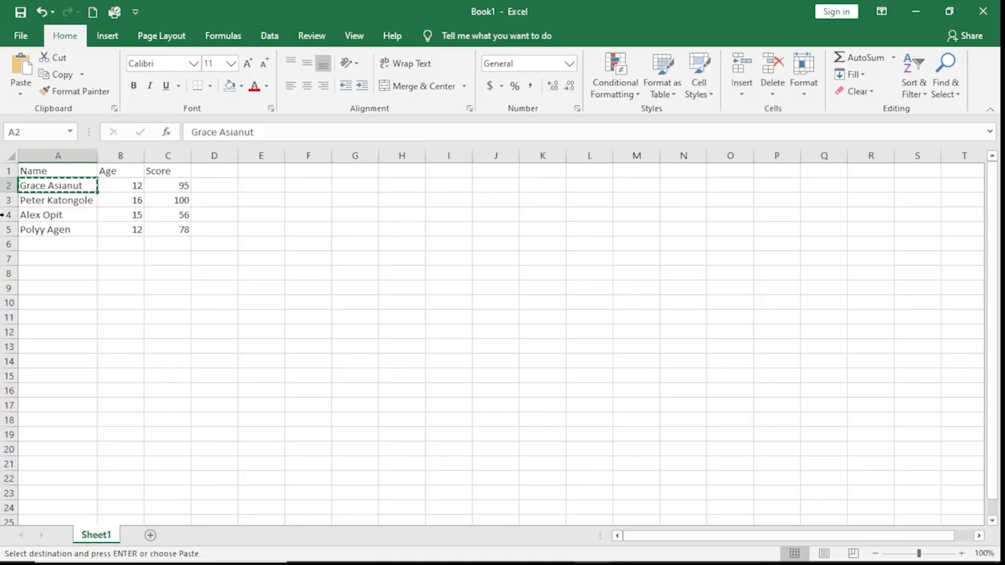
pyautogui.click(44, 245)
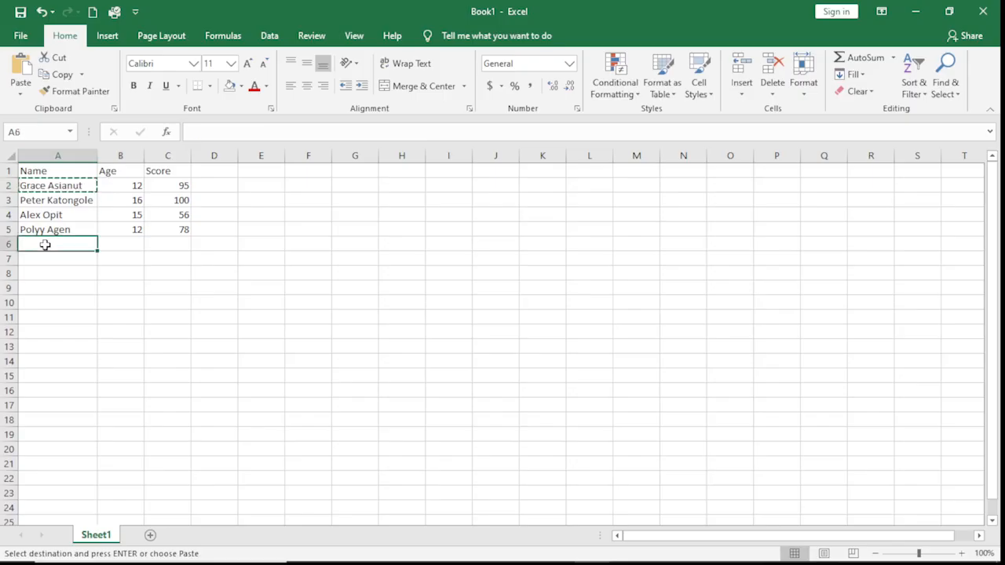
pyautogui.rightClick(45, 245)
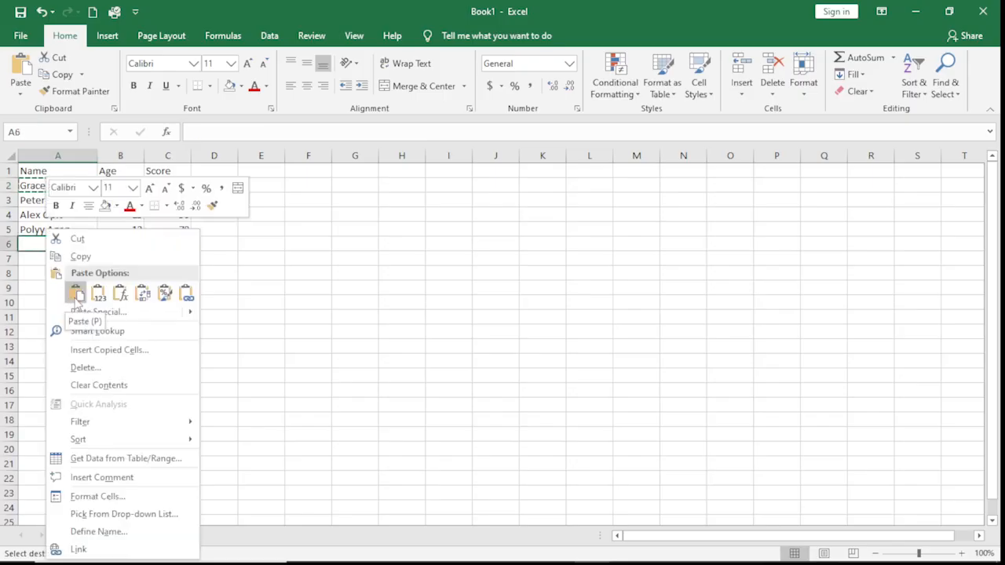
pyautogui.click(77, 295)
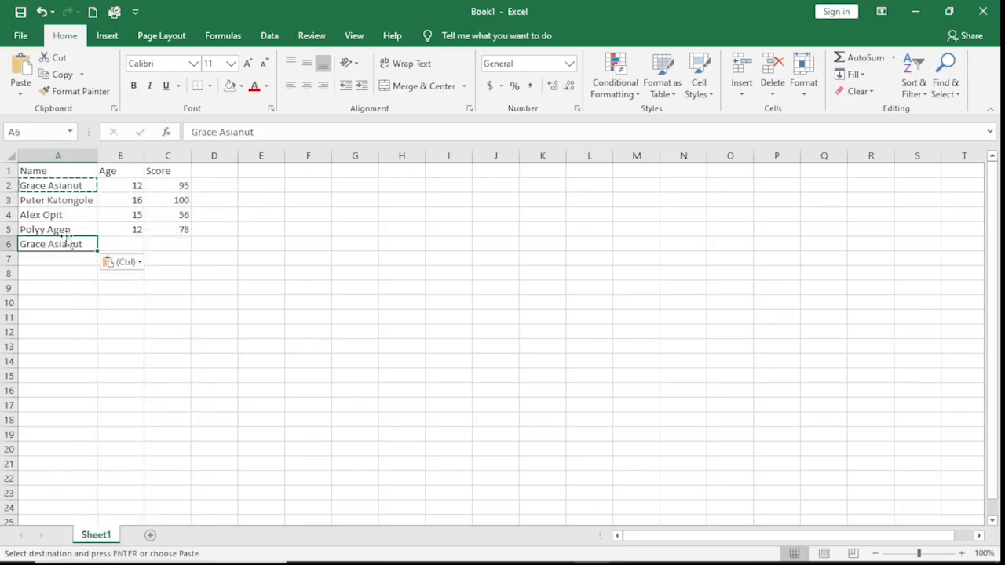
# Step: Append an additional given name to the student name in cell A6, and autofit the width of column A
pyautogui.doubleClick(82, 186)
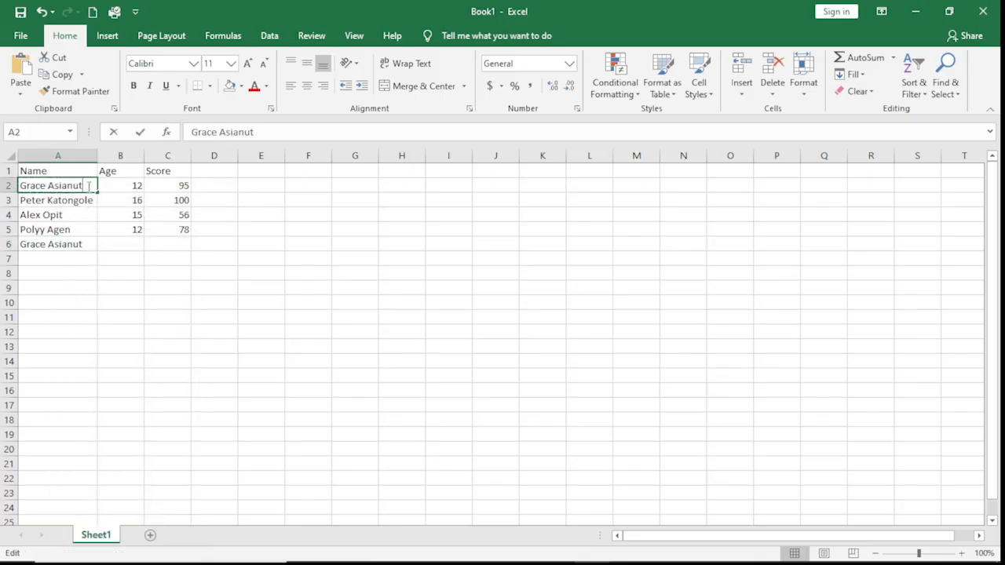
pyautogui.doubleClick(80, 245)
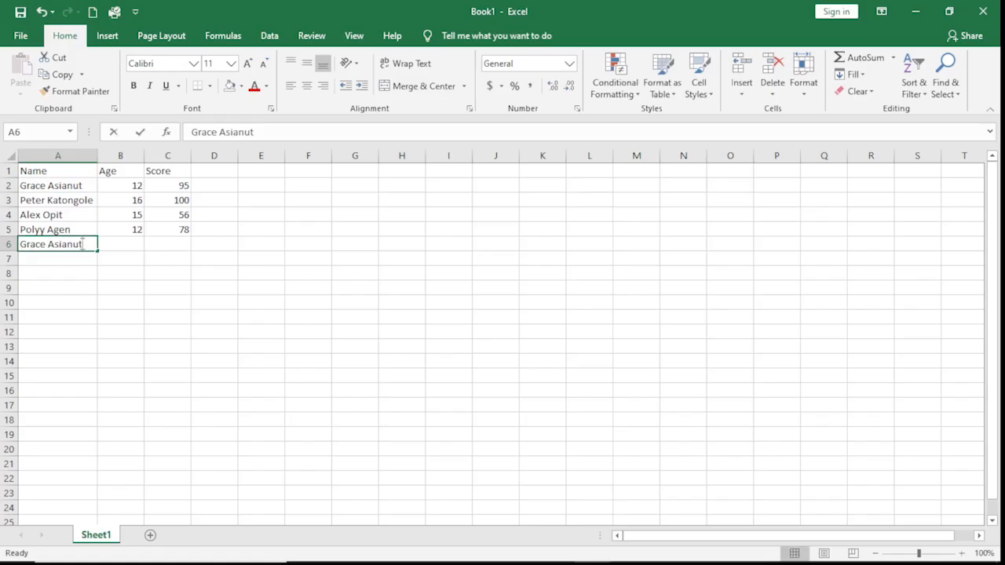
pyautogui.click(73, 291)
pyautogui.click(80, 244)
pyautogui.click(300, 129)
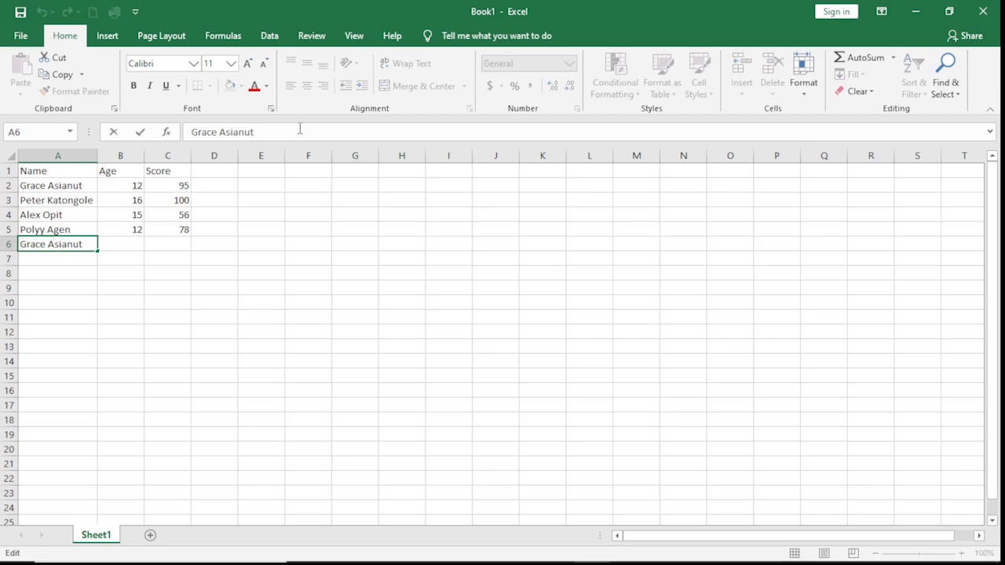
pyautogui.write('Pro')
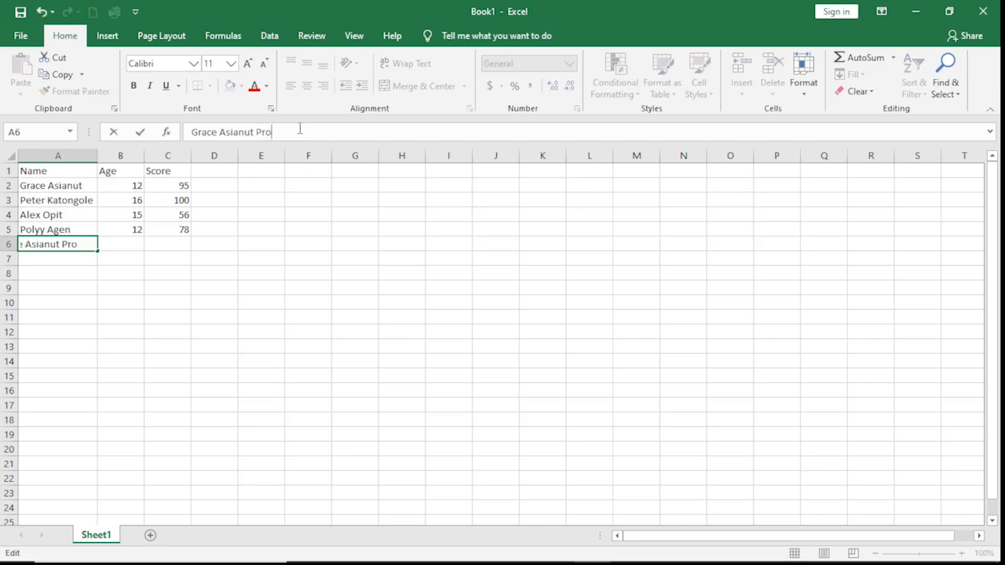
pyautogui.write('sper')
pyautogui.click(102, 315)
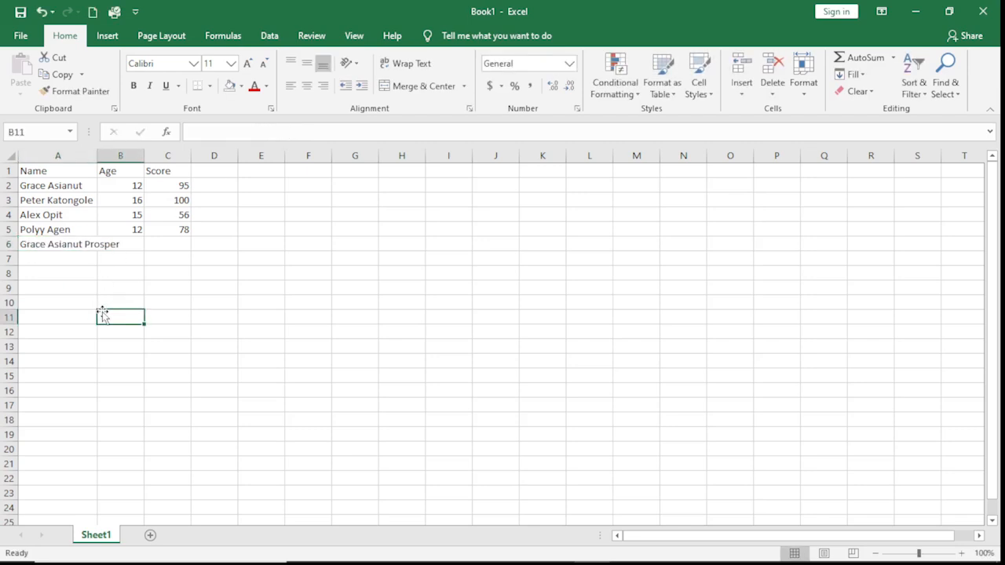
pyautogui.doubleClick(100, 156)
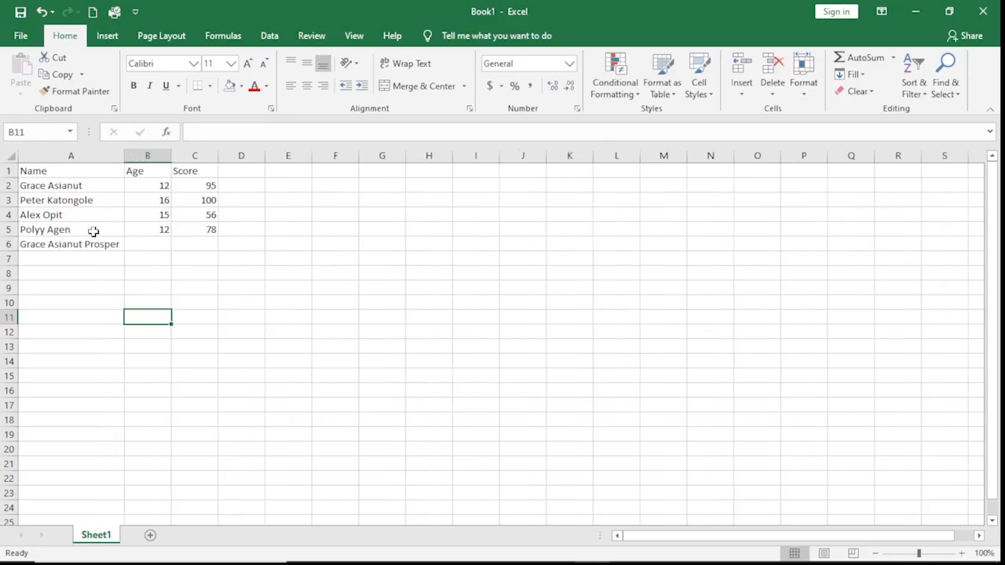
# Step: Complete the student record in row 6 with an age of 10 and a score of 85
pyautogui.click(149, 245)
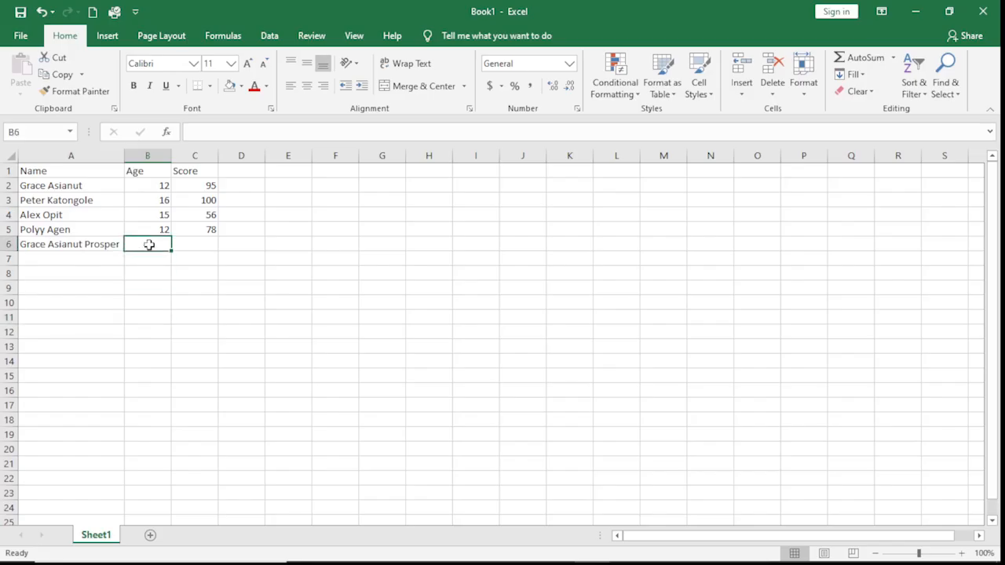
pyautogui.write('10')
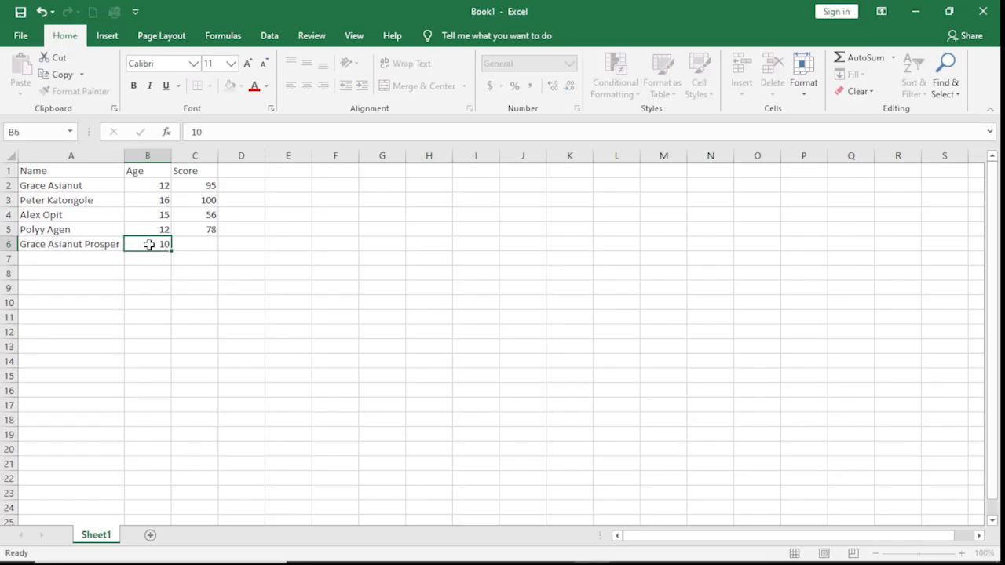
pyautogui.press('Tab')
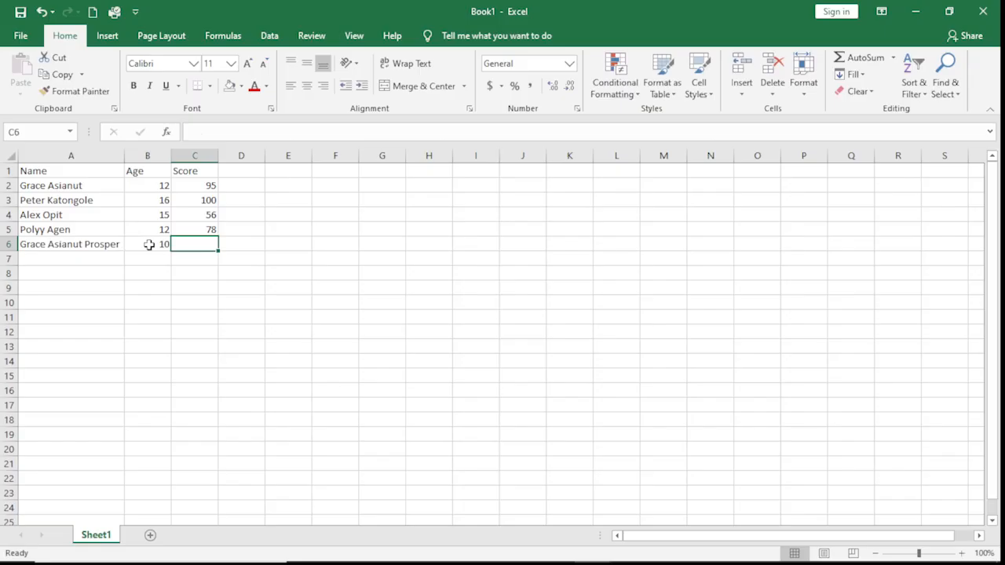
pyautogui.write('85')
pyautogui.click(206, 344)
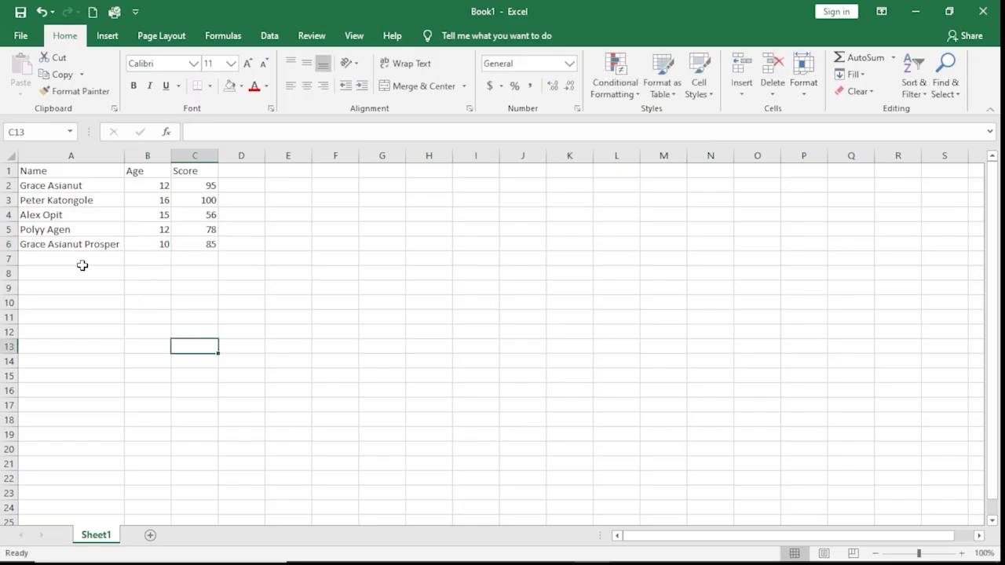
# Step: Copy the student name from cell A3 and paste it into cell A13
pyautogui.click(68, 197)
pyautogui.rightClick(67, 198)
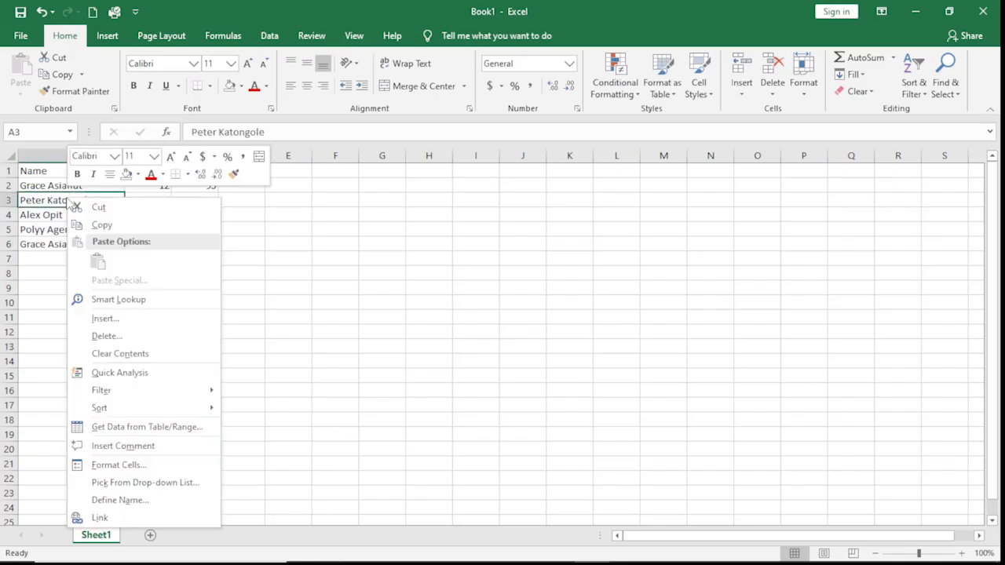
pyautogui.click(143, 228)
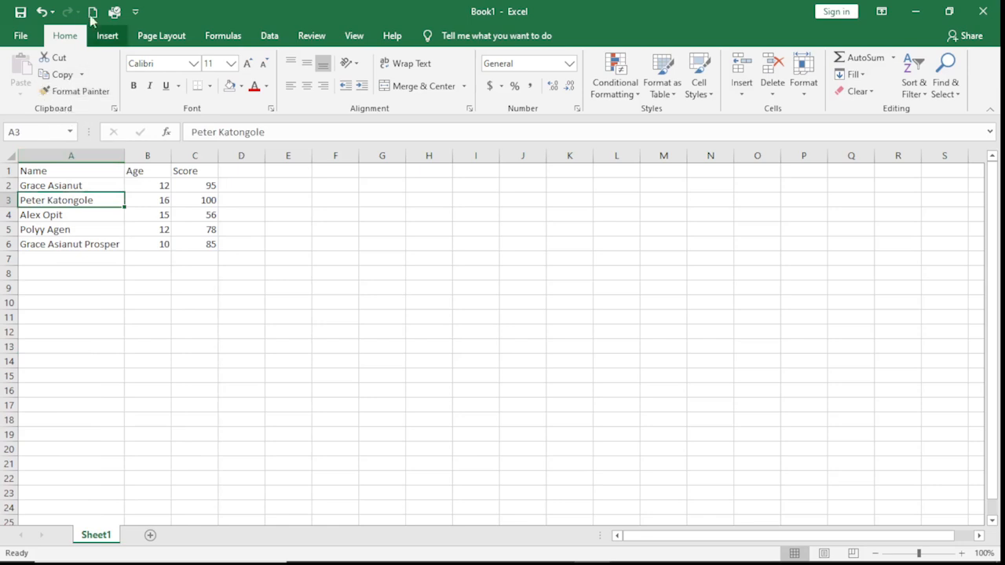
pyautogui.click(63, 76)
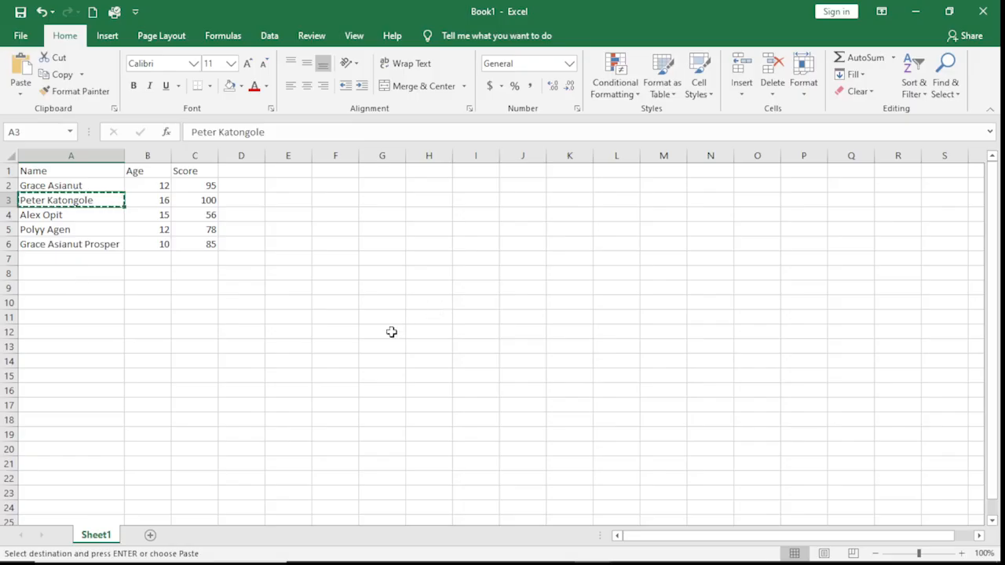
pyautogui.click(43, 343)
pyautogui.click(28, 69)
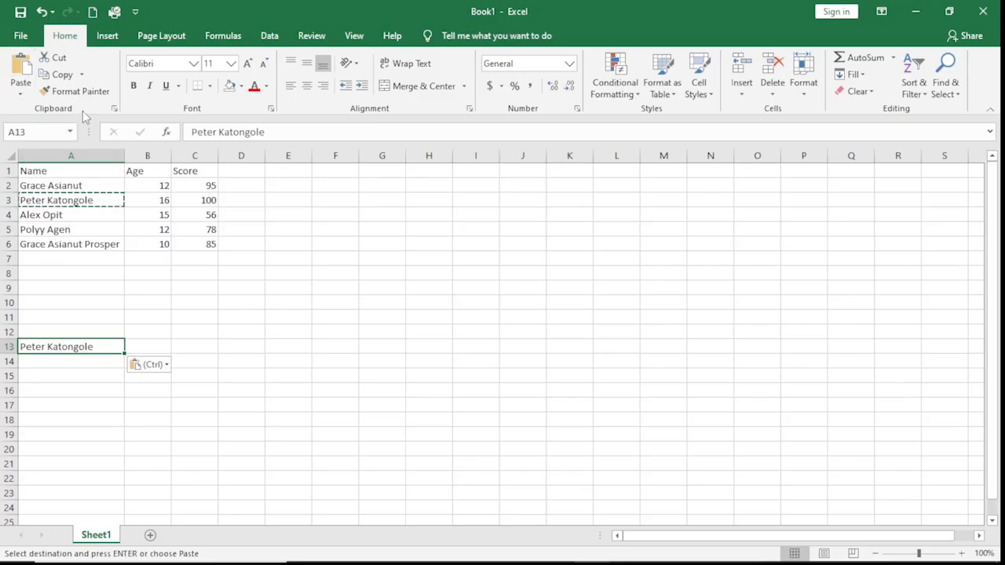
pyautogui.click(227, 318)
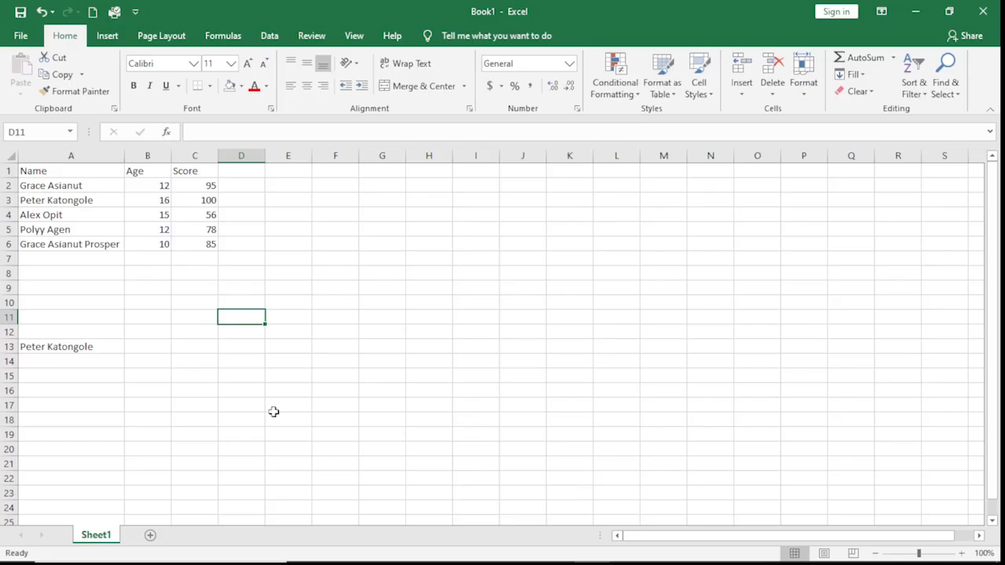
pyautogui.click(52, 203)
pyautogui.click(54, 353)
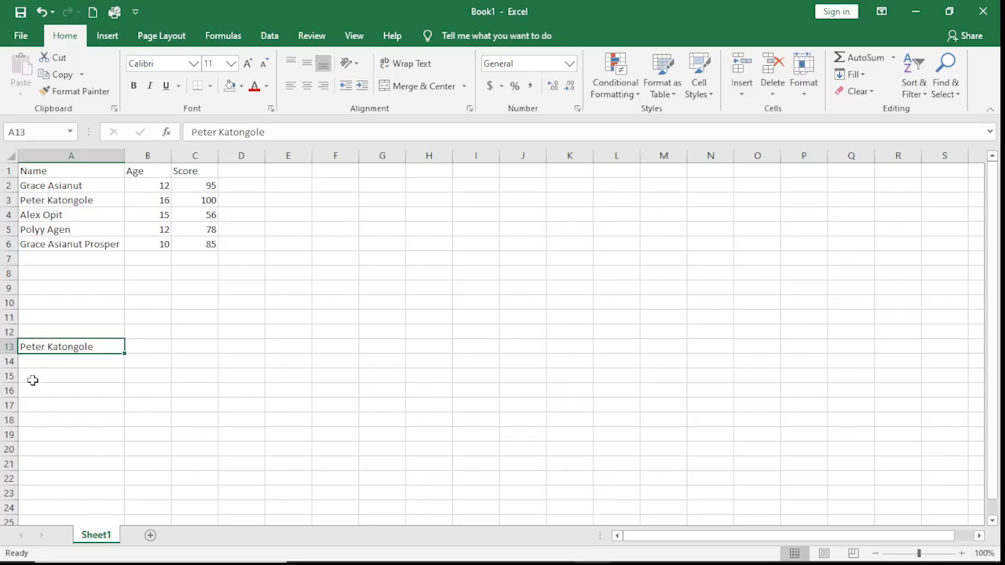
# Step: Cut the student name from cell A13 and paste it into cell A21
pyautogui.click(134, 406)
pyautogui.click(89, 348)
pyautogui.click(59, 58)
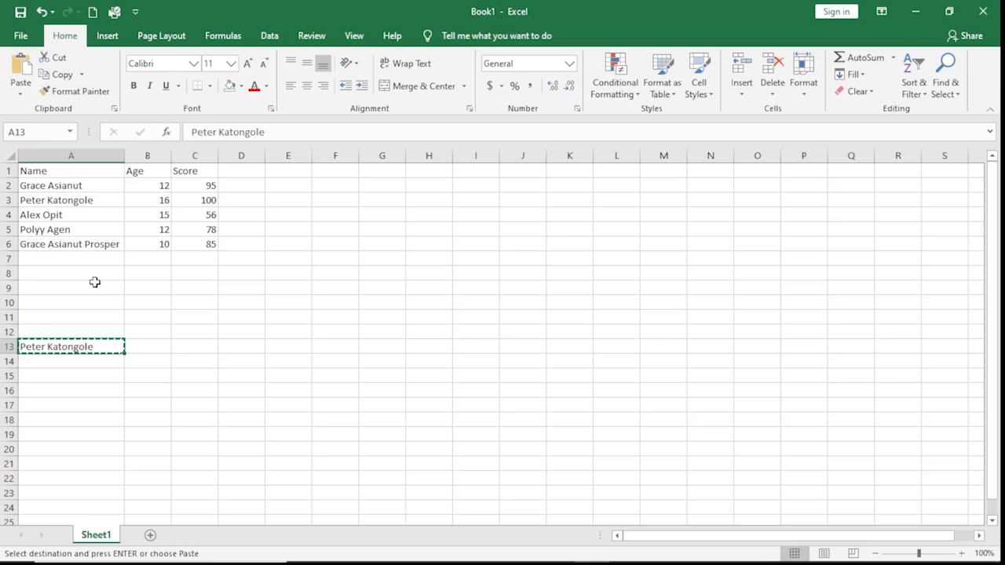
pyautogui.click(41, 465)
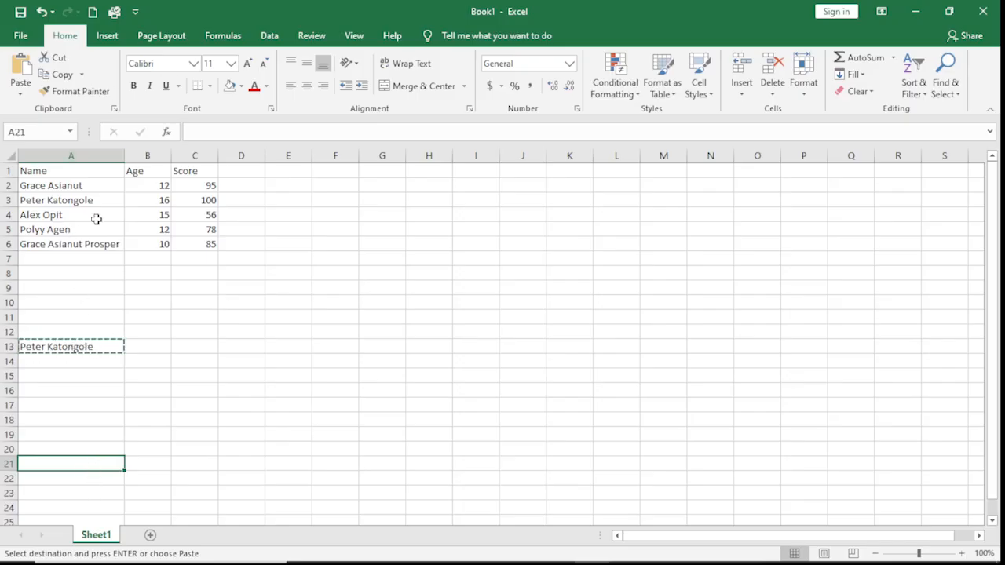
pyautogui.click(57, 59)
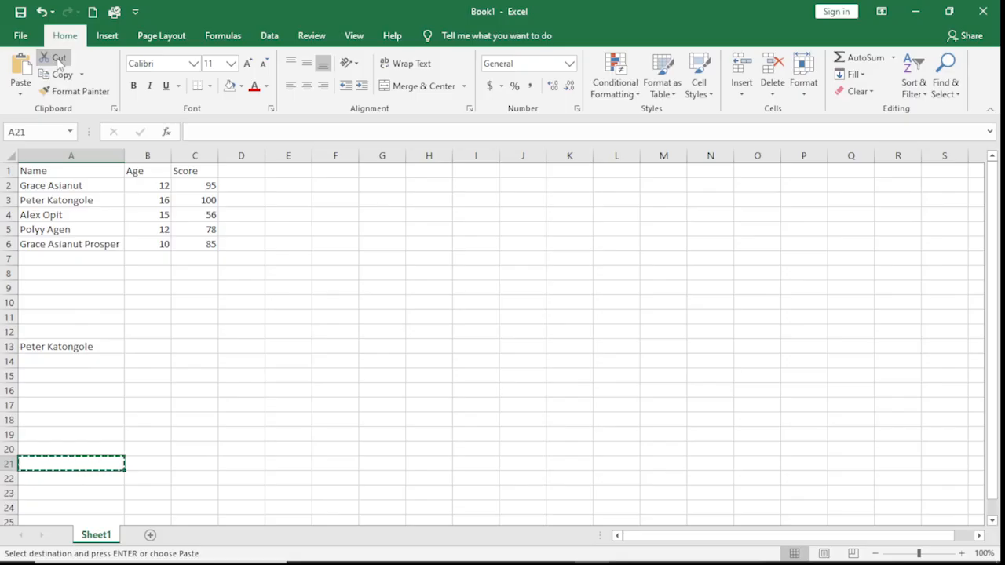
pyautogui.click(69, 346)
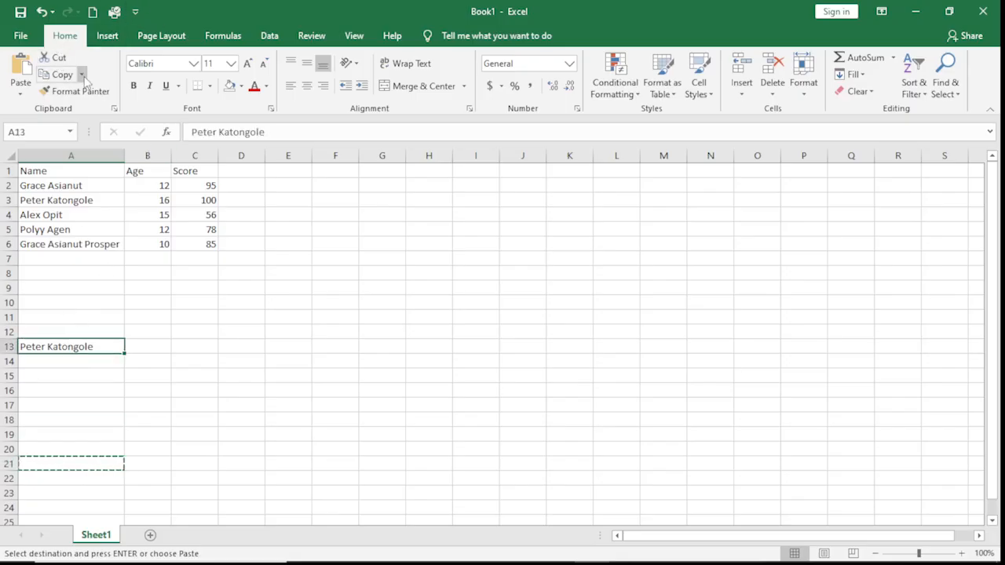
pyautogui.click(59, 74)
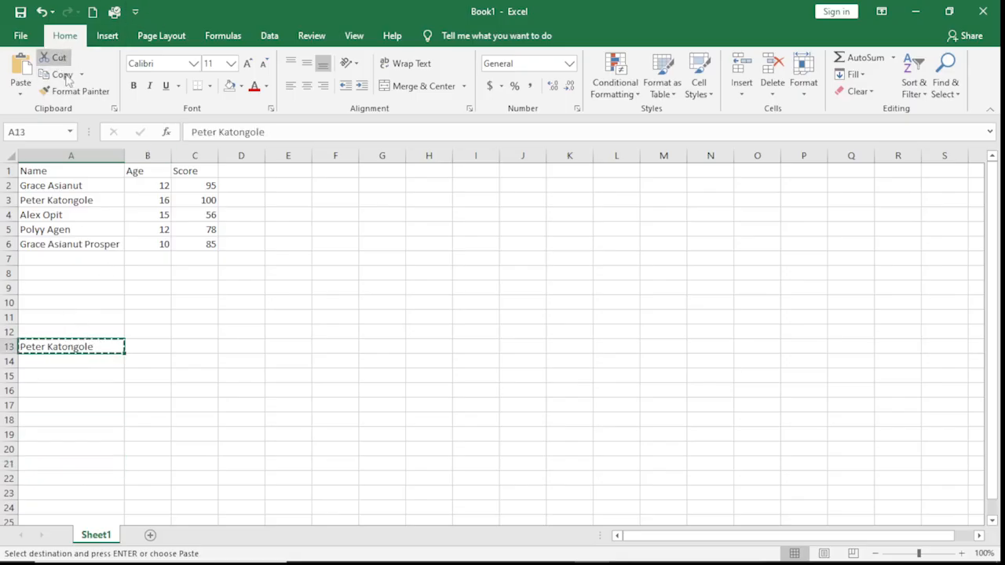
pyautogui.click(55, 463)
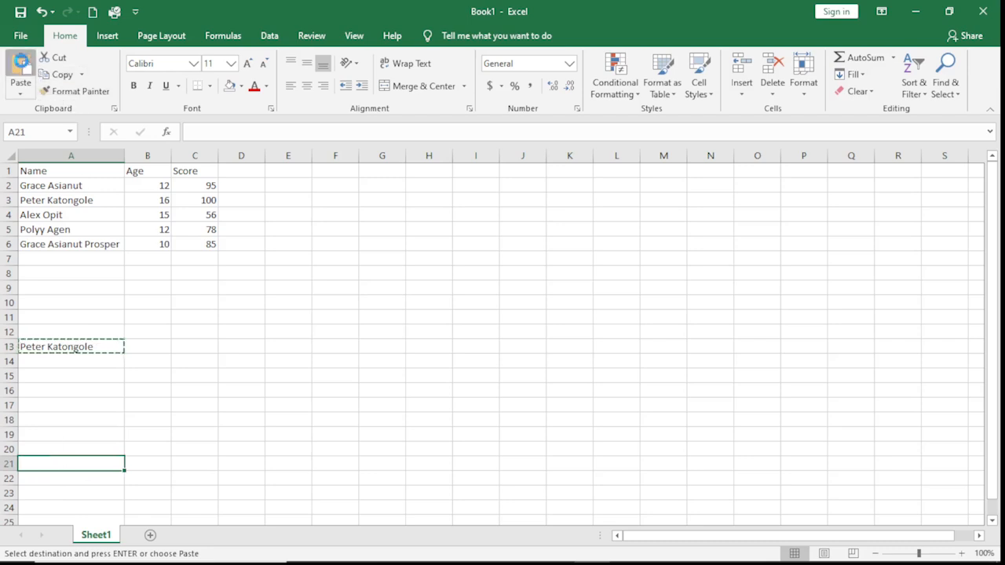
pyautogui.click(21, 71)
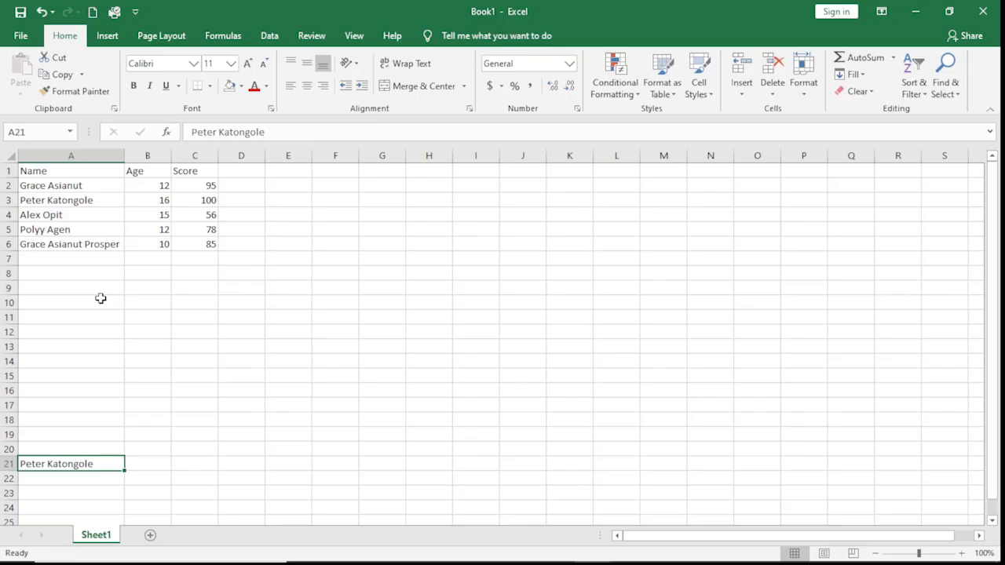
pyautogui.click(72, 345)
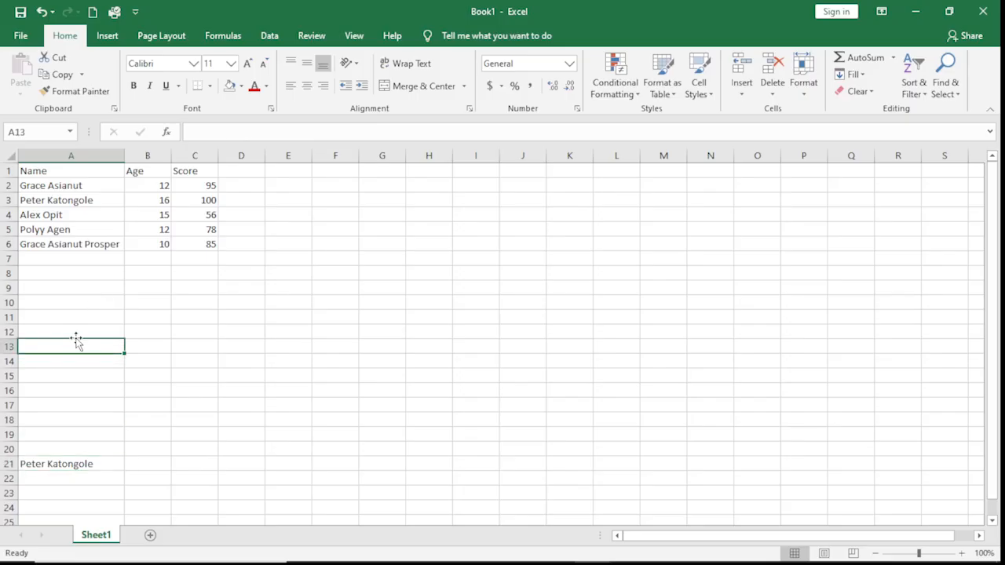
pyautogui.click(44, 464)
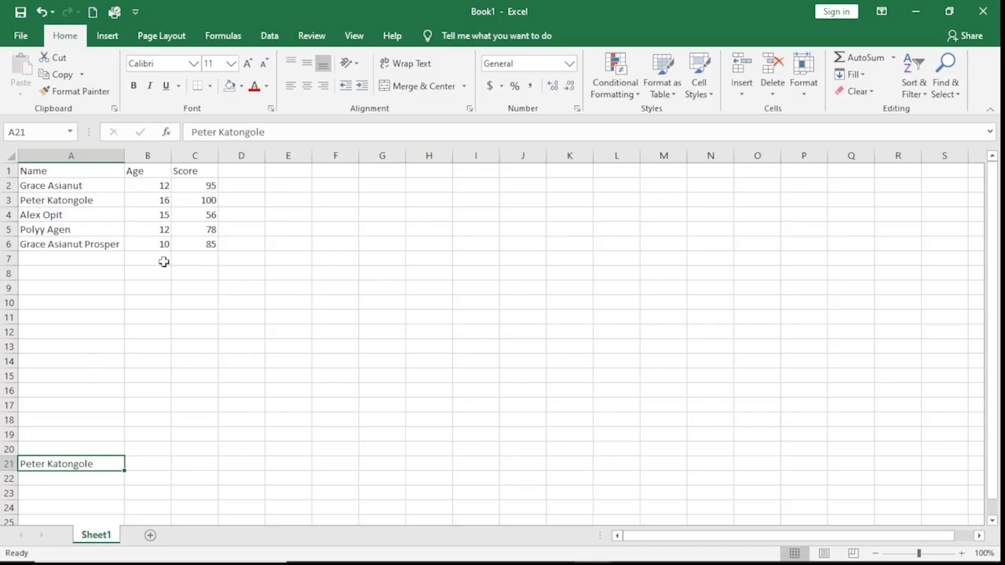
pyautogui.moveTo(197, 171); pyautogui.dragTo(208, 244)
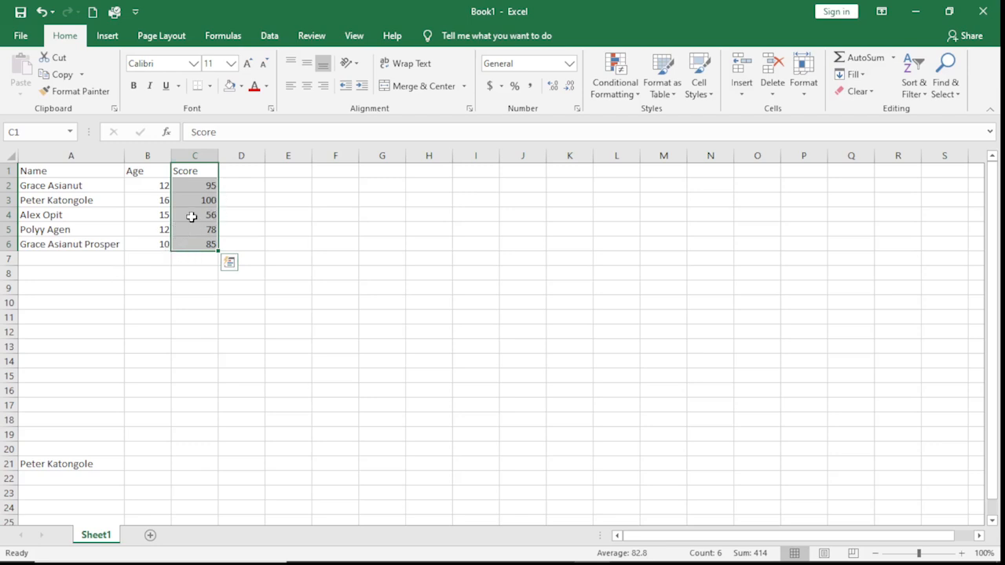
pyautogui.click(61, 60)
pyautogui.moveTo(242, 171); pyautogui.dragTo(240, 242)
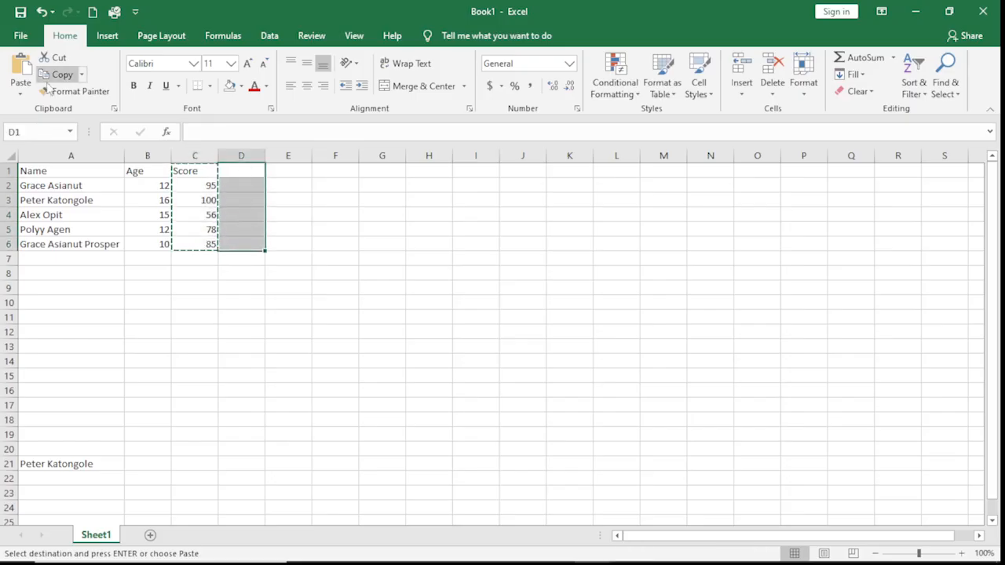
pyautogui.doubleClick(197, 187)
pyautogui.click(272, 291)
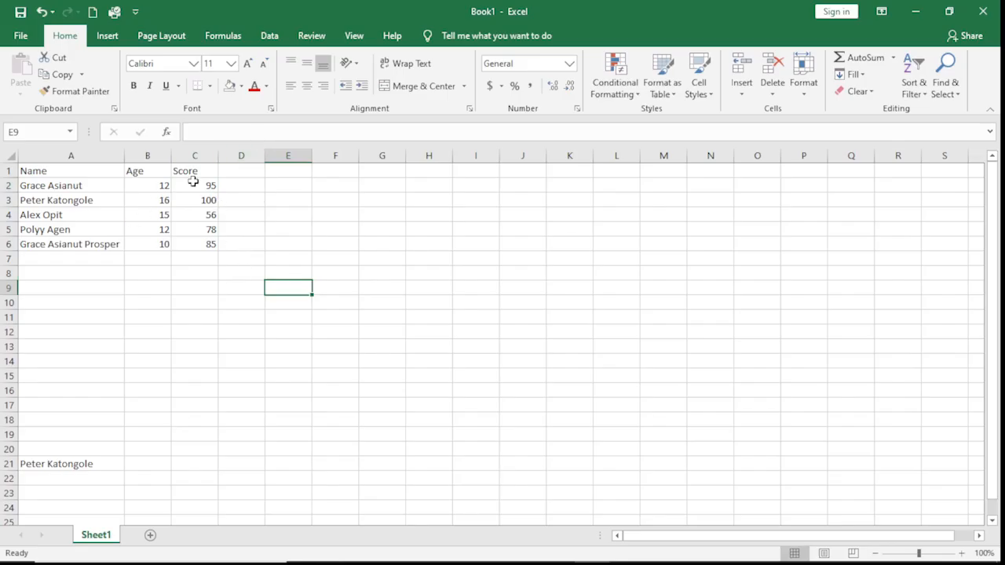
# Step: Move the Score cells C1:C6 out to L8:L13 and back beside the table into D1:D6
pyautogui.moveTo(195, 170); pyautogui.dragTo(198, 234)
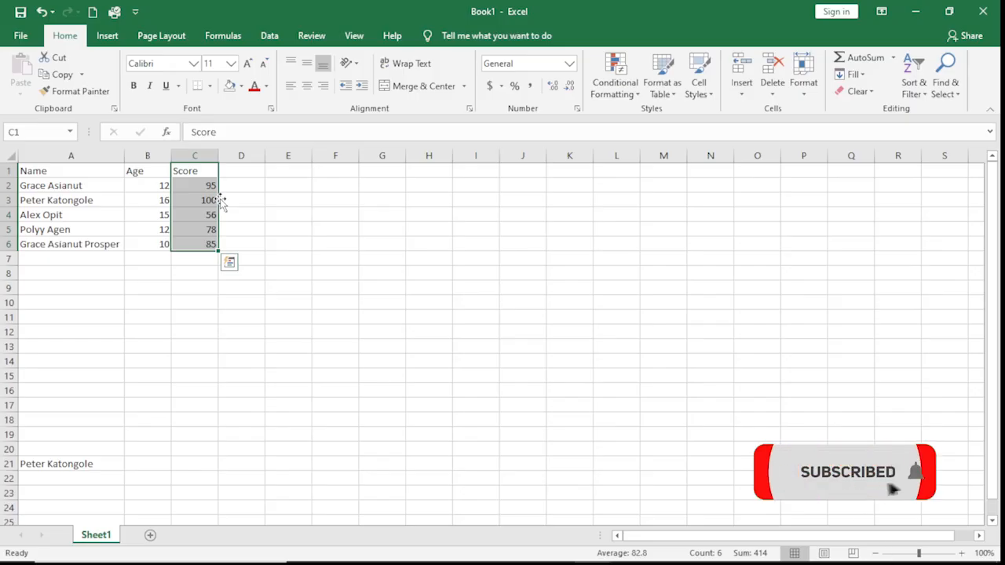
pyautogui.moveTo(221, 201); pyautogui.dragTo(635, 302)
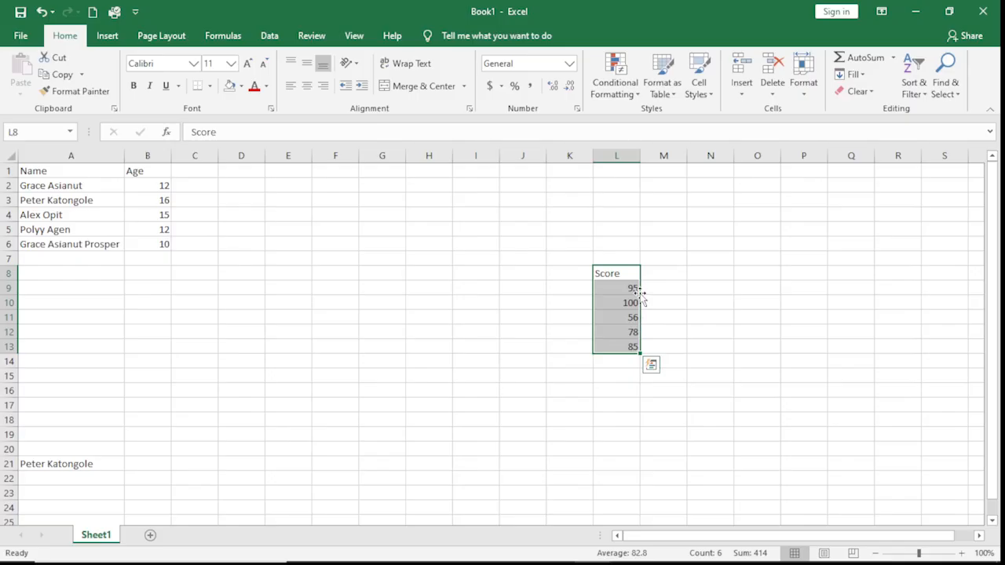
pyautogui.moveTo(643, 290); pyautogui.dragTo(248, 187)
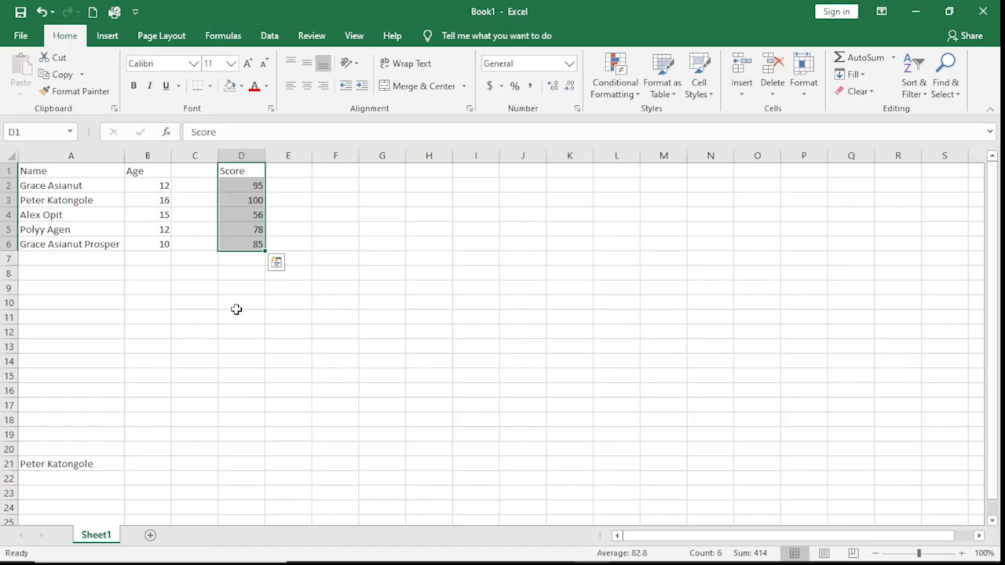
pyautogui.click(420, 228)
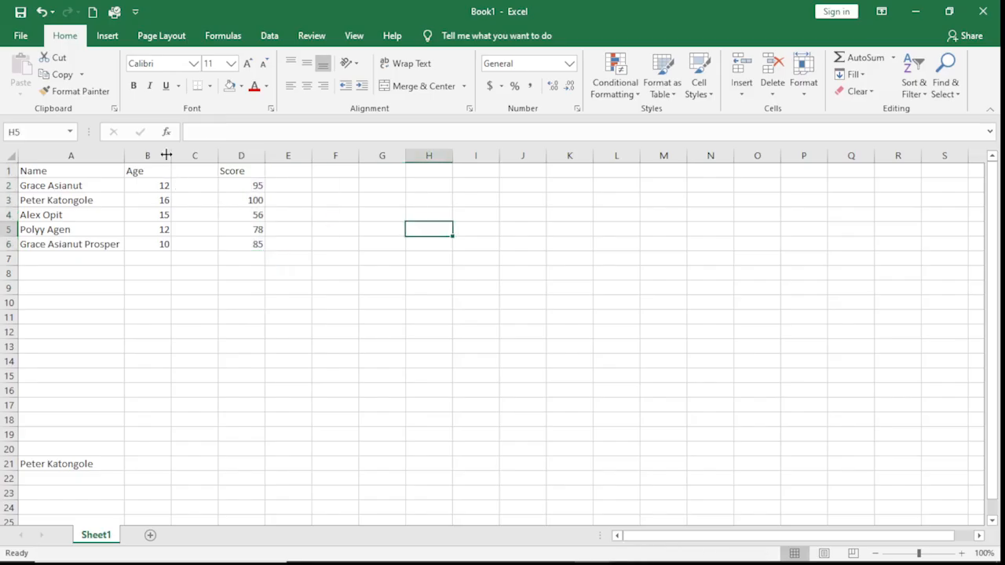
# Step: Enter the heading Gender in cell C1 between Age and Score
pyautogui.click(195, 175)
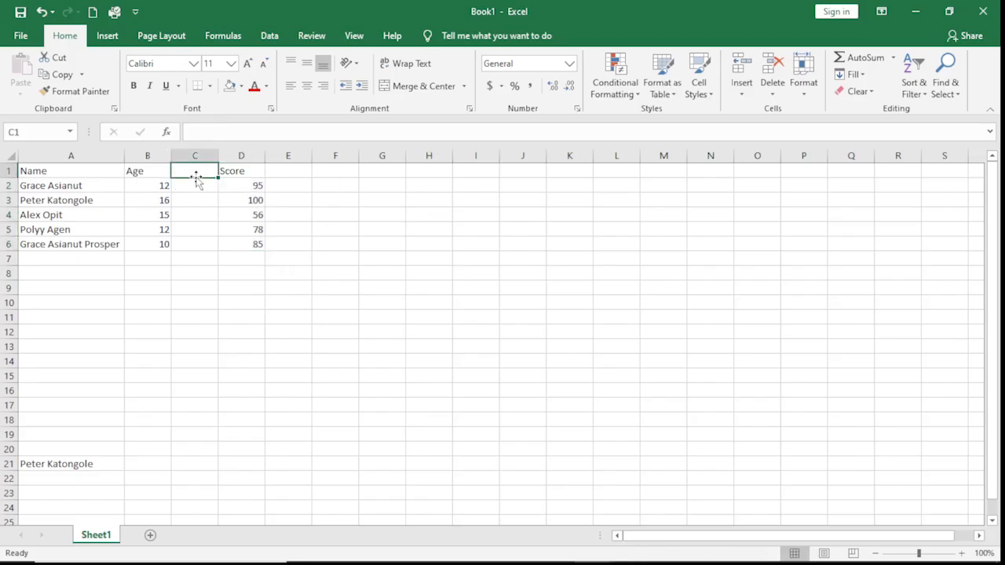
pyautogui.write('Gender')
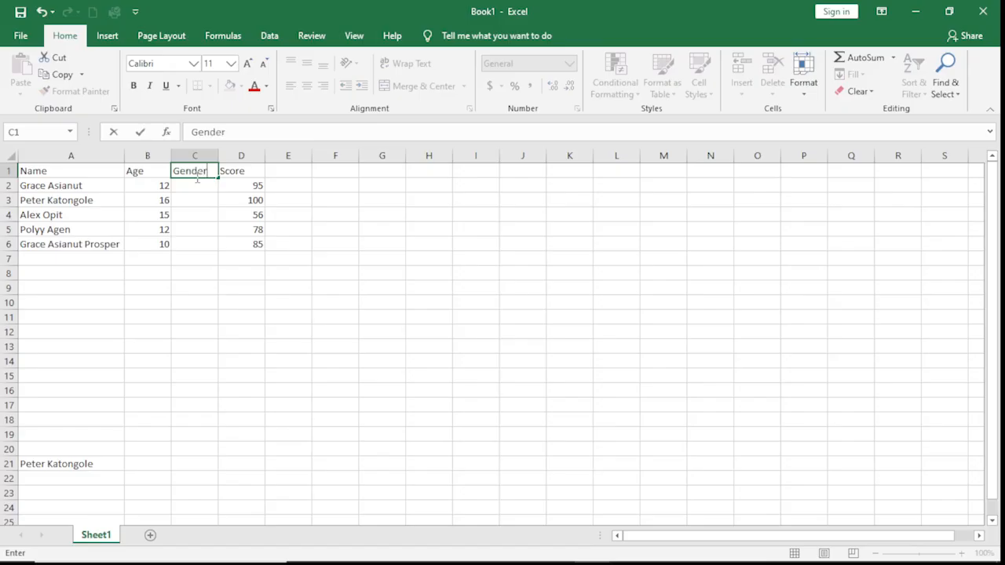
pyautogui.click(228, 271)
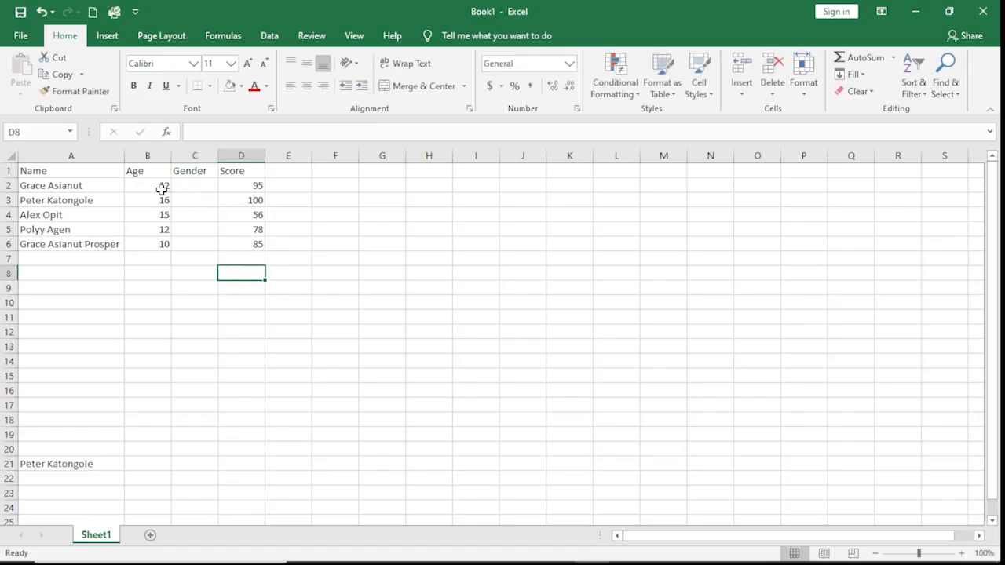
# Step: Enter the gender F in cell C2 and M in cell C3 for the first two students
pyautogui.click(204, 186)
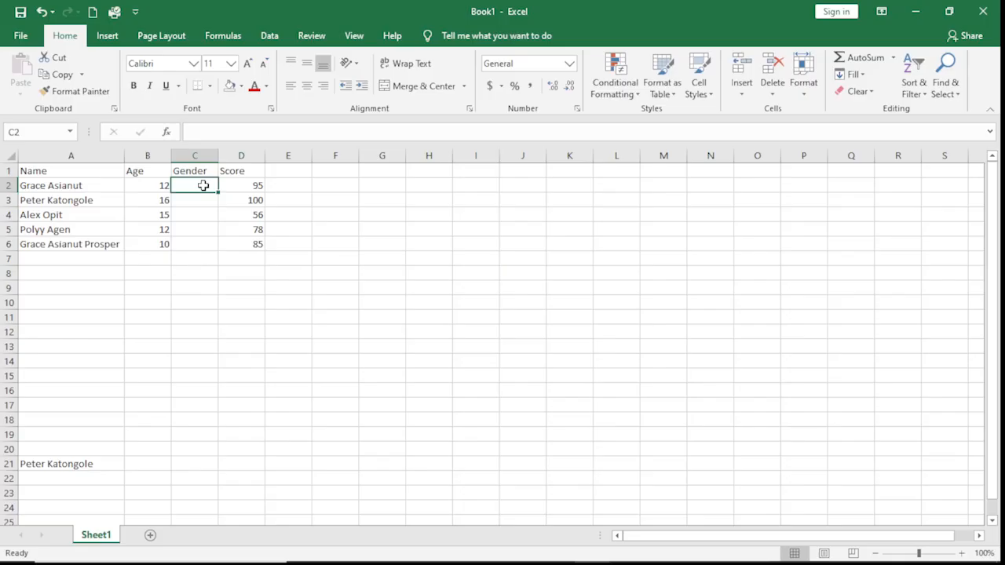
pyautogui.write('F')
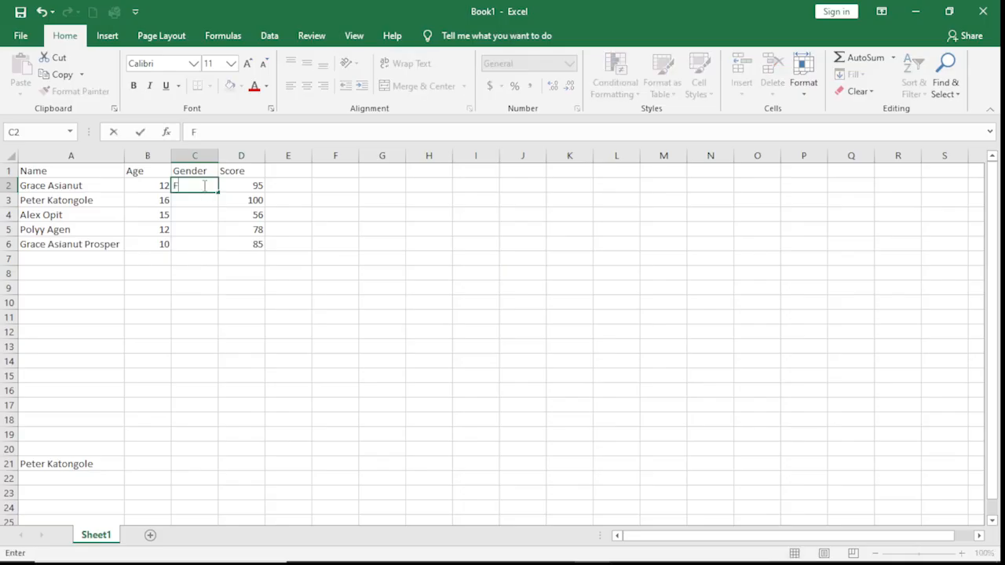
pyautogui.click(242, 256)
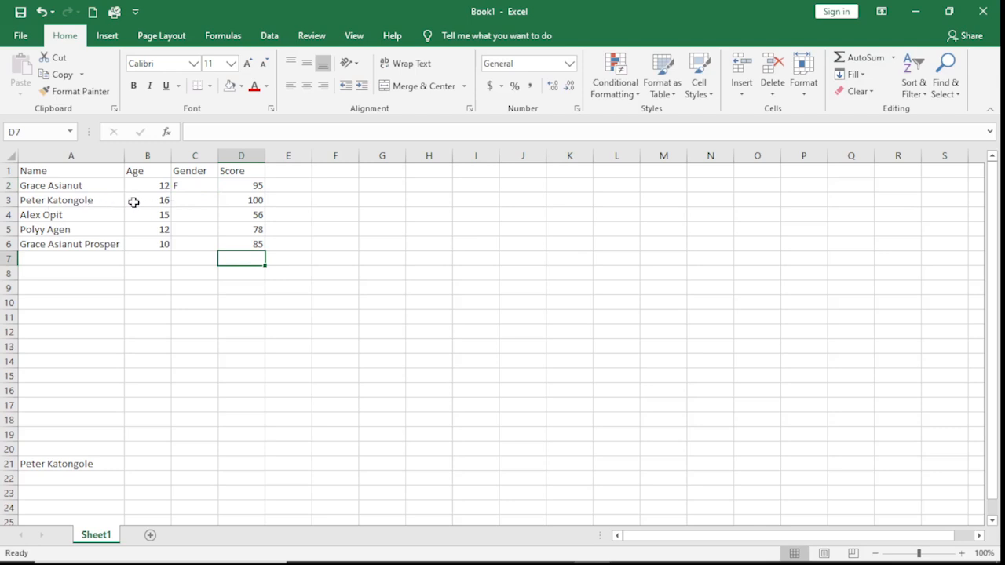
pyautogui.click(182, 201)
pyautogui.write('M')
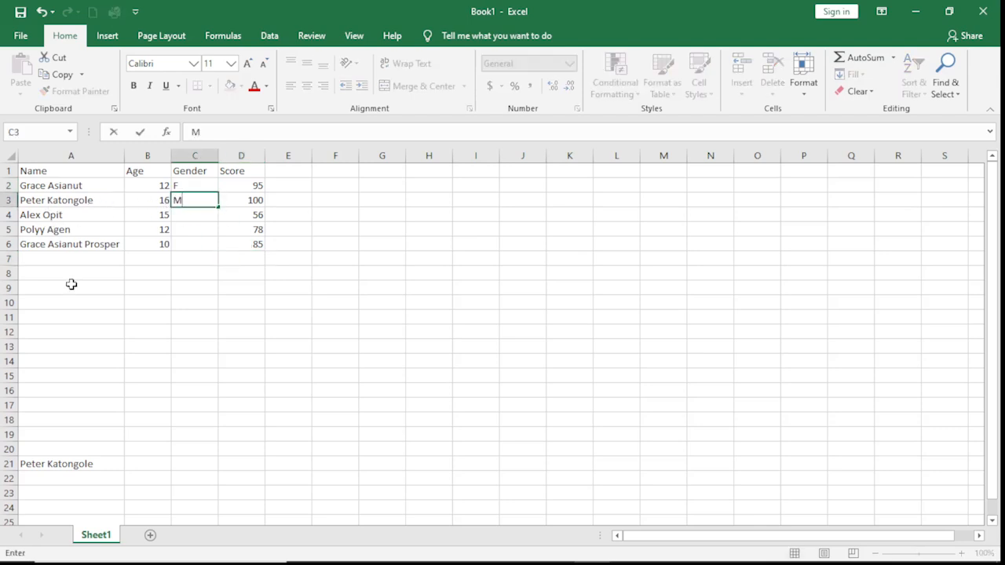
pyautogui.click(73, 215)
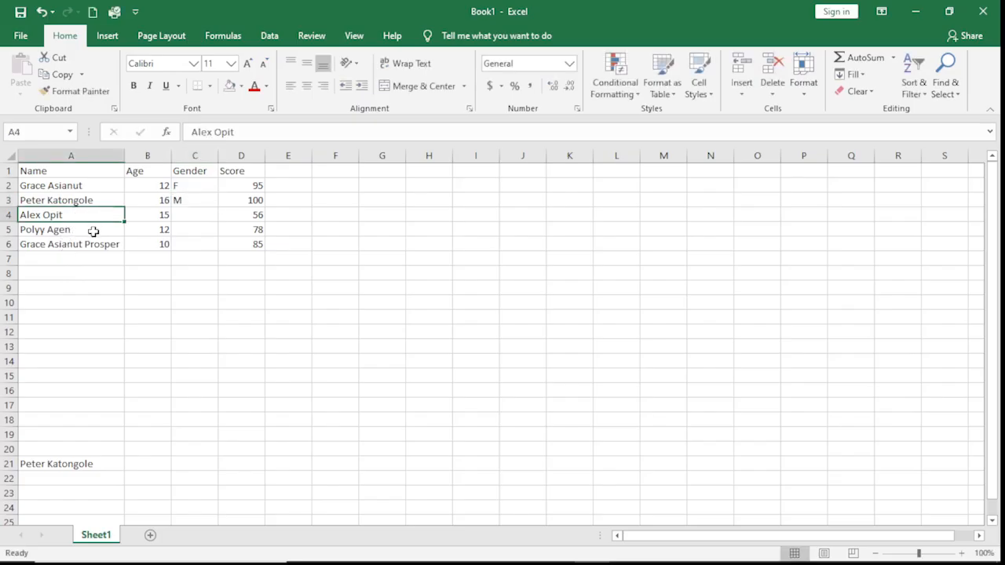
pyautogui.click(75, 233)
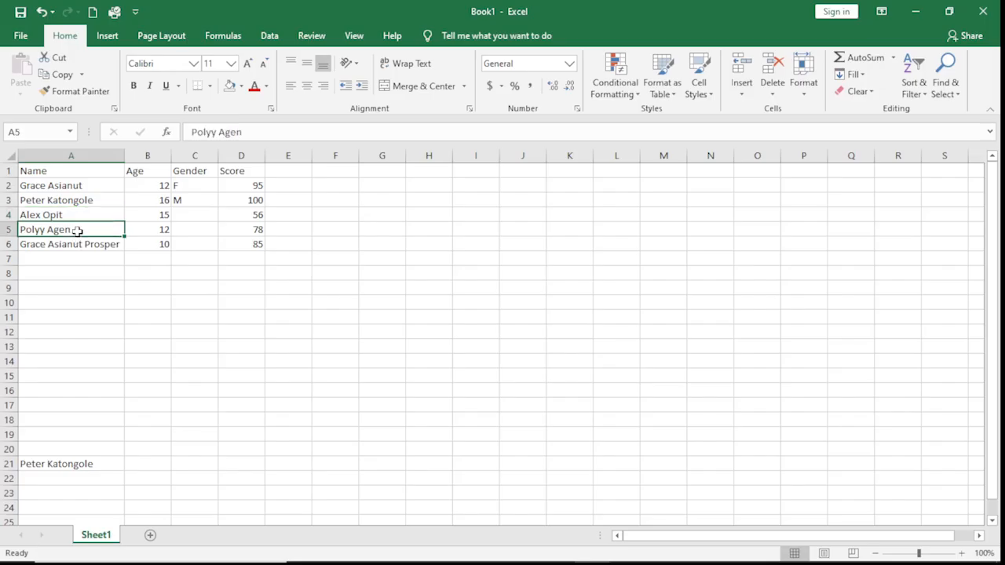
pyautogui.click(187, 217)
pyautogui.click(186, 230)
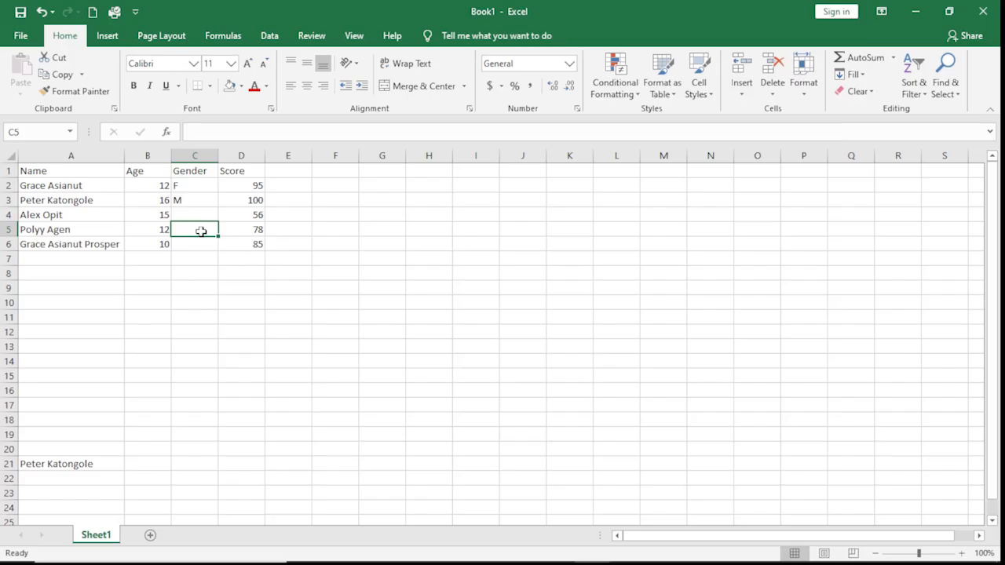
pyautogui.click(298, 288)
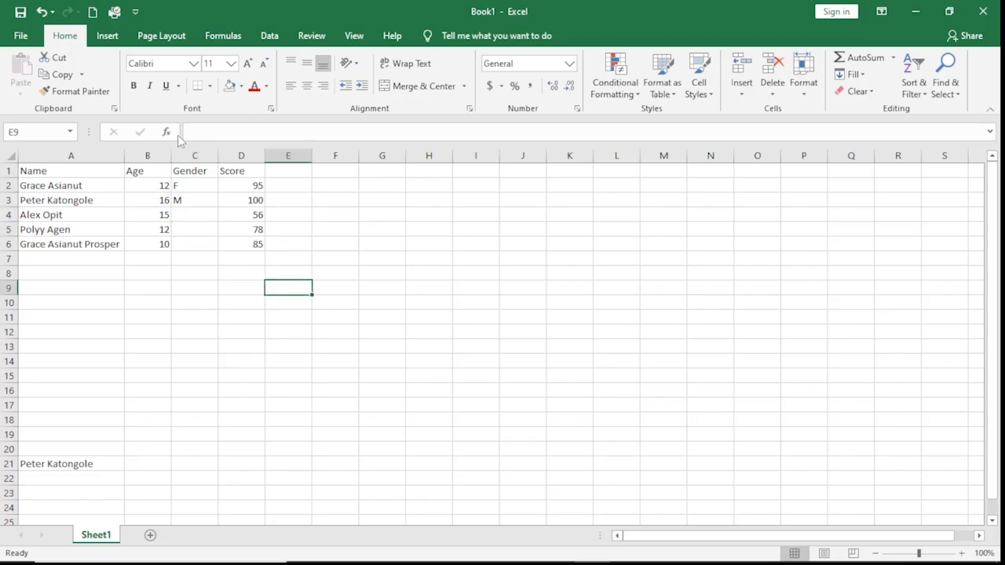
# Step: Fill the gender M from cell C3 down through cell C5
pyautogui.click(183, 200)
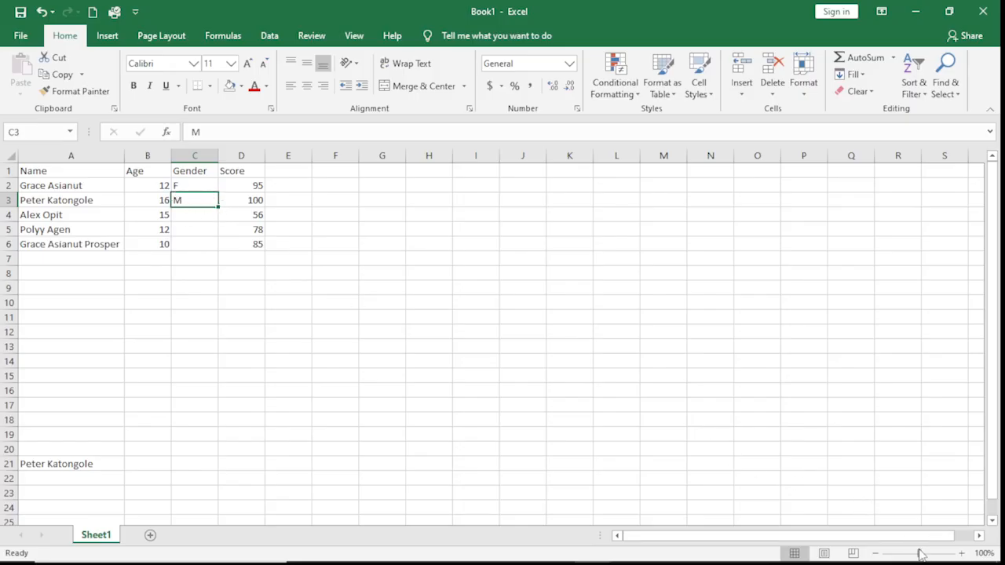
pyautogui.click(962, 553)
pyautogui.click(962, 554)
pyautogui.click(961, 554)
pyautogui.click(962, 554)
pyautogui.click(962, 554)
pyautogui.scroll(1, 480, 322)
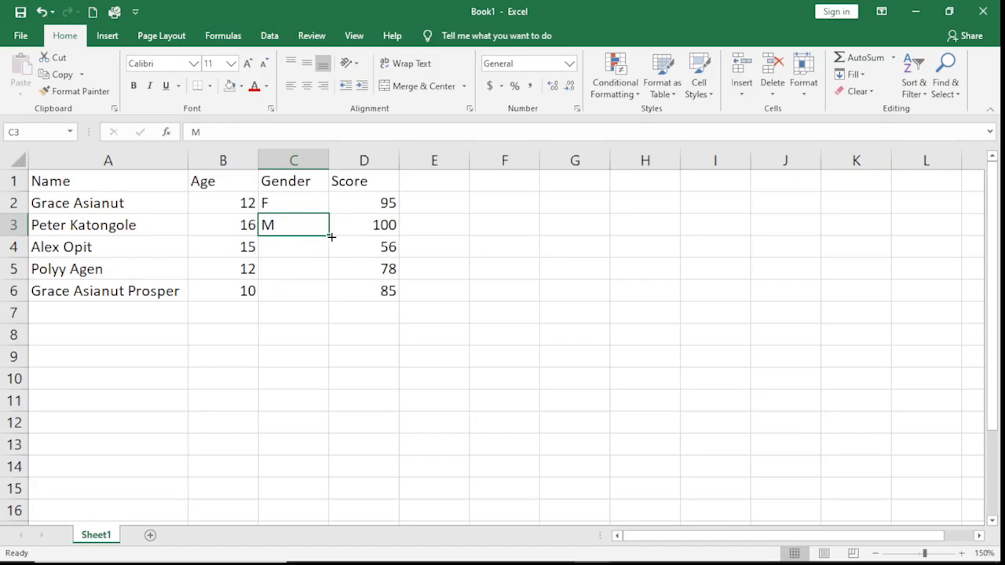
pyautogui.moveTo(331, 236); pyautogui.dragTo(332, 236)
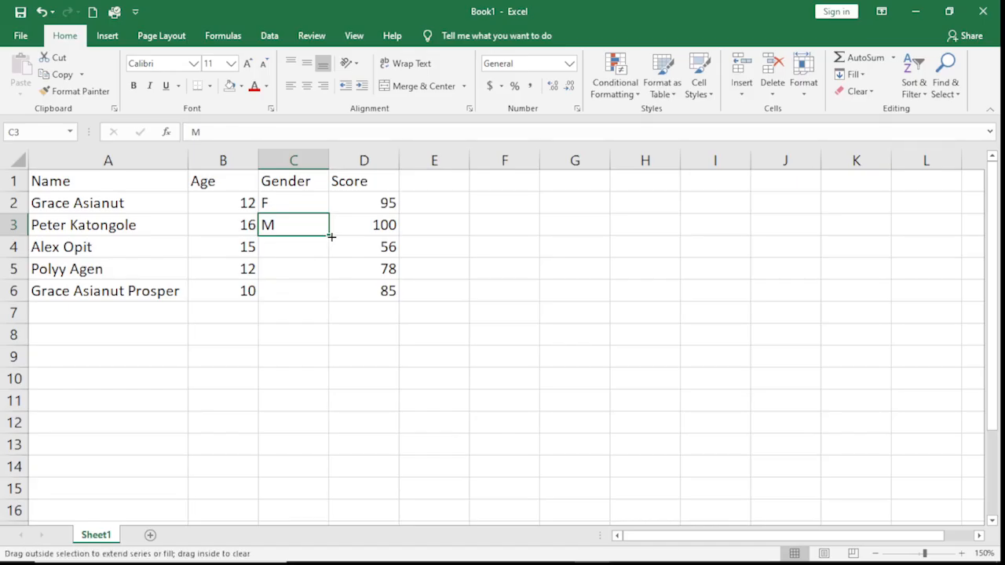
pyautogui.moveTo(331, 236); pyautogui.dragTo(322, 274)
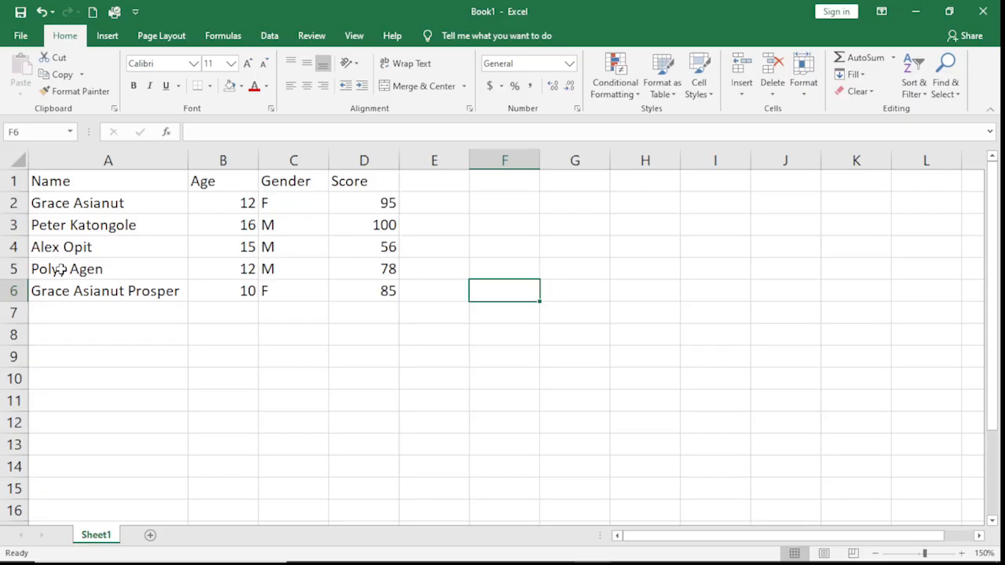
pyautogui.click(162, 292)
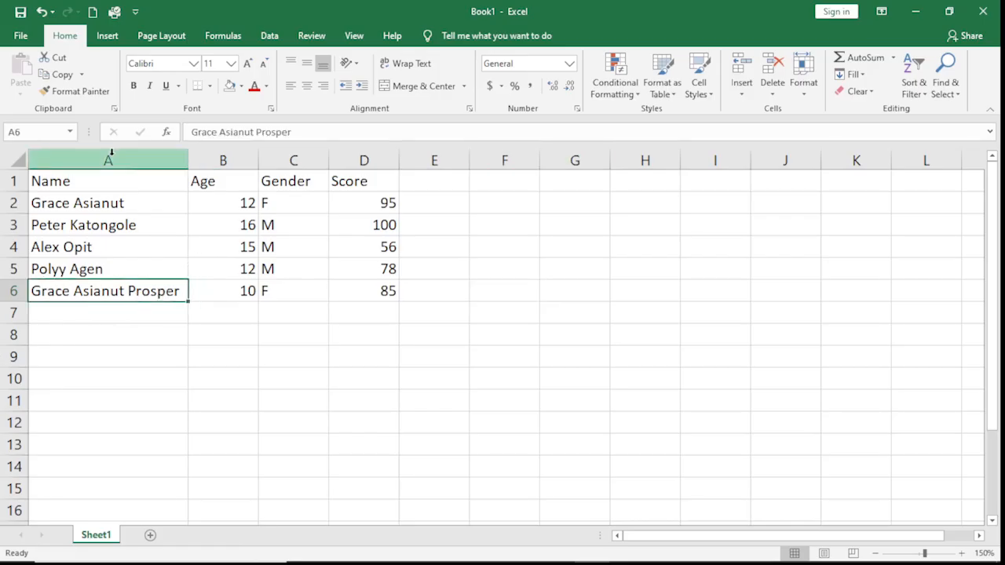
pyautogui.click(34, 132)
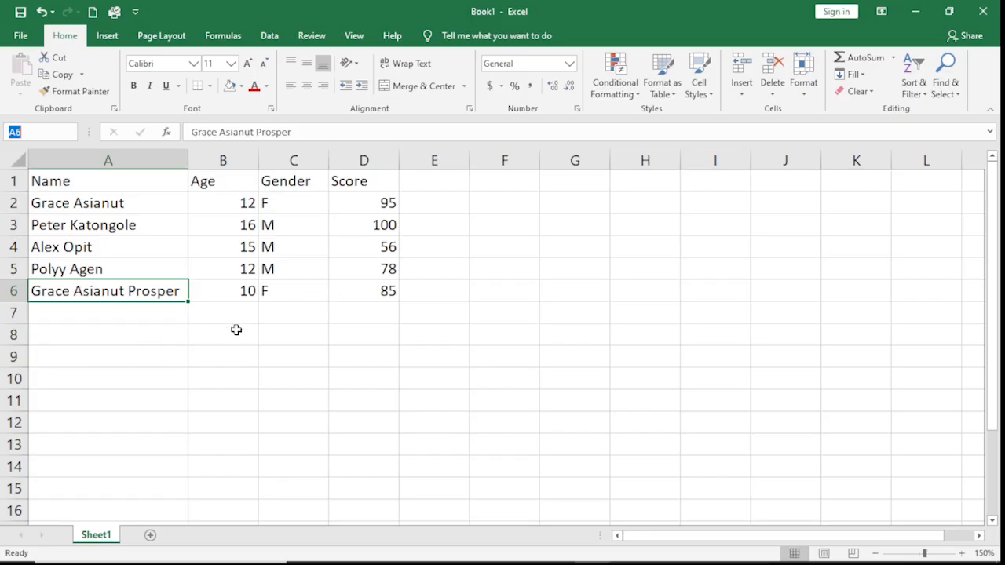
pyautogui.click(113, 369)
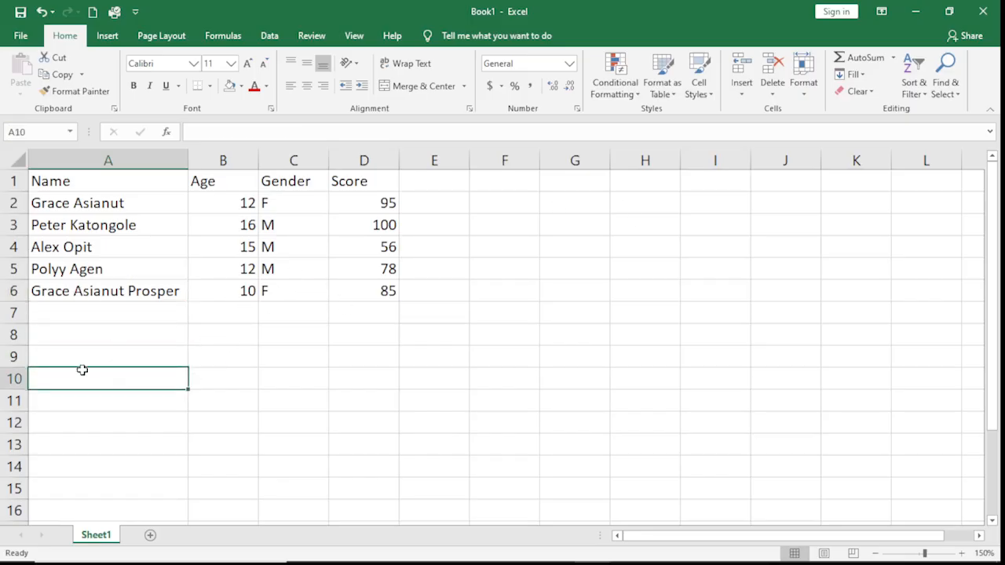
pyautogui.click(67, 340)
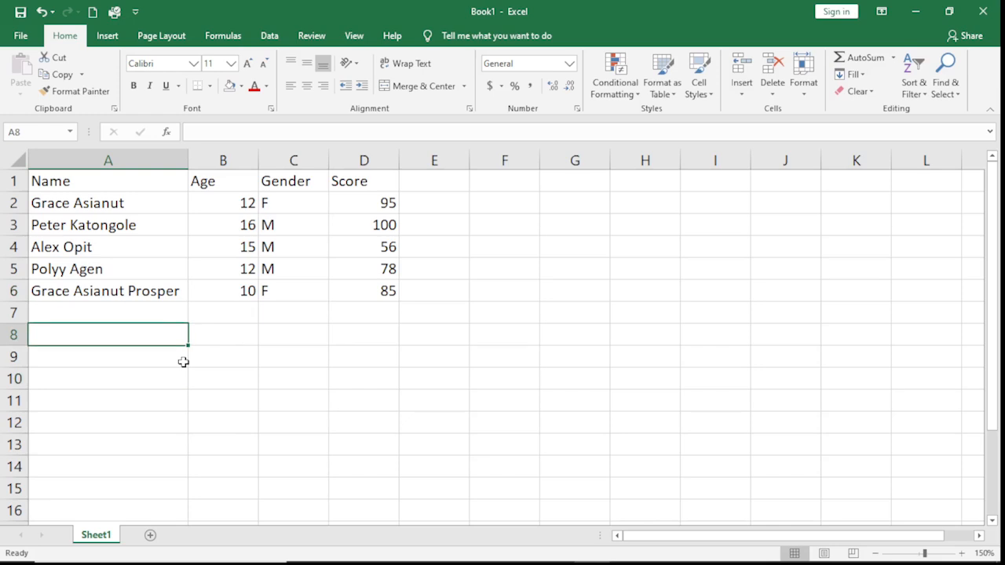
# Step: Move the active cell one cell at a time from A8 across to column D and down to D9
pyautogui.press('Right')
pyautogui.press('Right')
pyautogui.press('Right')
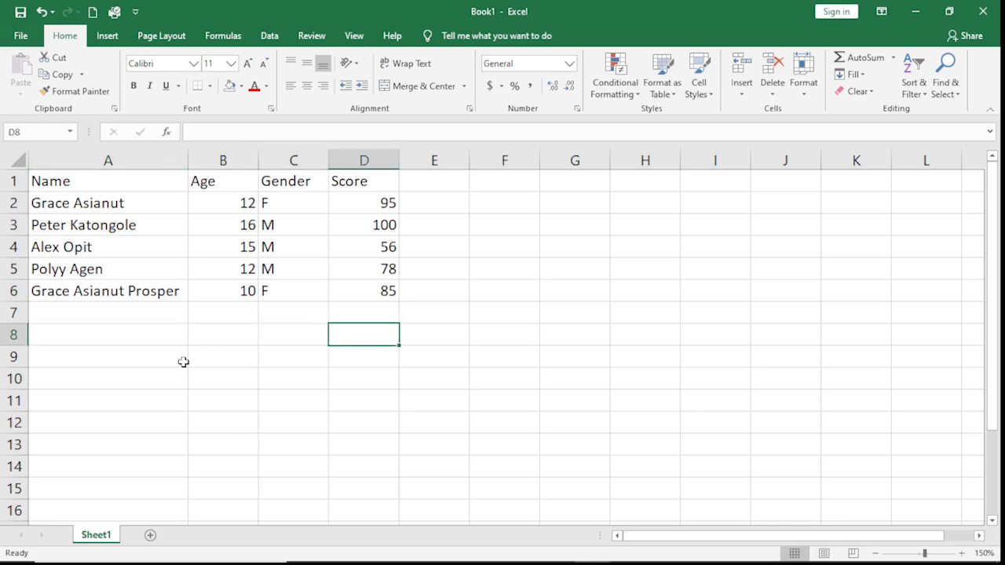
pyautogui.press('Down')
pyautogui.press('Left')
pyautogui.press('Up')
pyautogui.press('Down')
pyautogui.press('Right')
pyautogui.press('Up')
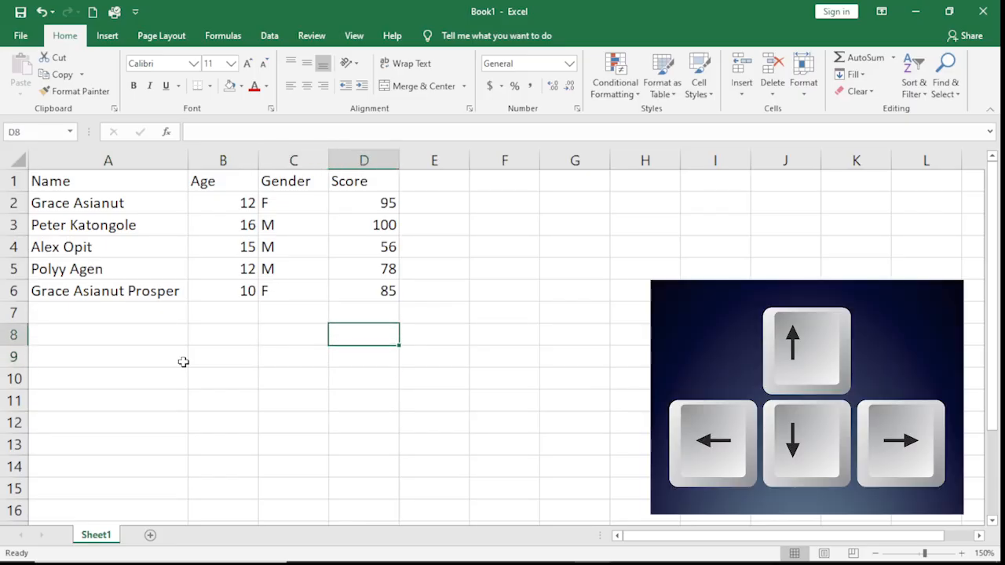
pyautogui.press('Down')
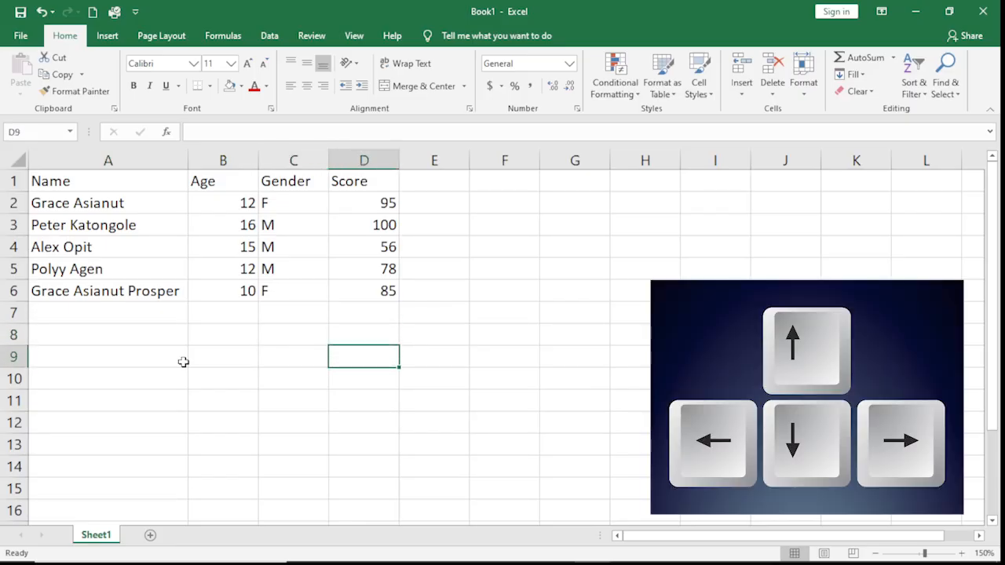
# Step: Move the active cell along row 9 out to K9 and back to C9
pyautogui.press('Left')
pyautogui.press('Right')
pyautogui.press('Right')
pyautogui.press('Right')
pyautogui.press('Right')
pyautogui.press('Right')
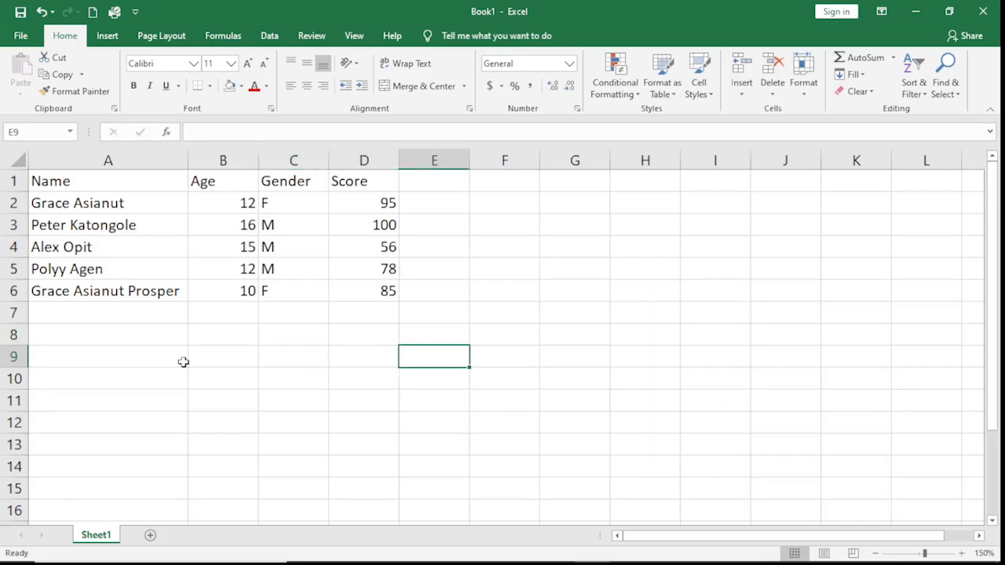
pyautogui.press('Right')
pyautogui.press('Right')
pyautogui.press('Right')
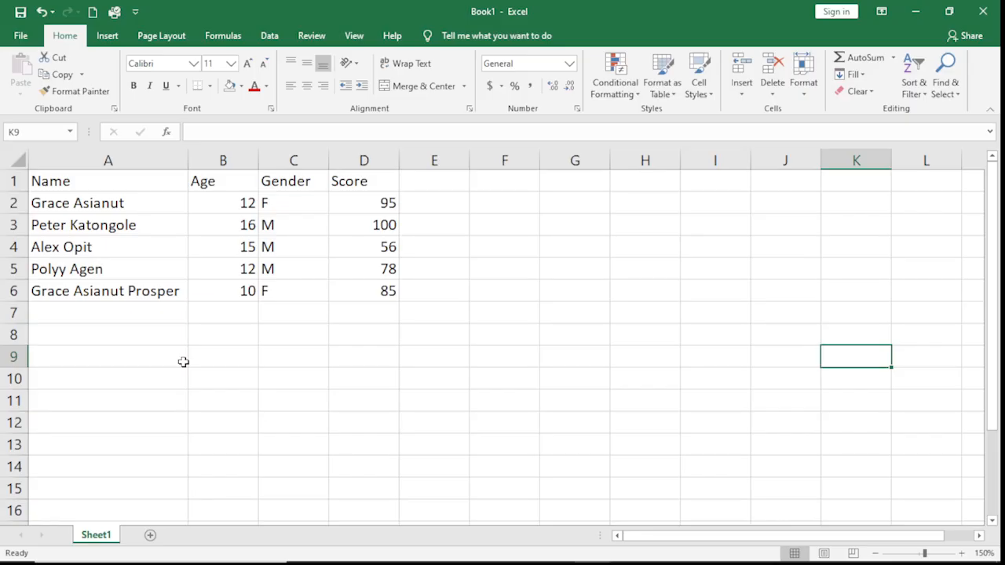
pyautogui.press('Left')
pyautogui.press('Left')
pyautogui.press('Left')
pyautogui.press('Left')
pyautogui.press('Left')
pyautogui.press('Left')
pyautogui.press('Left')
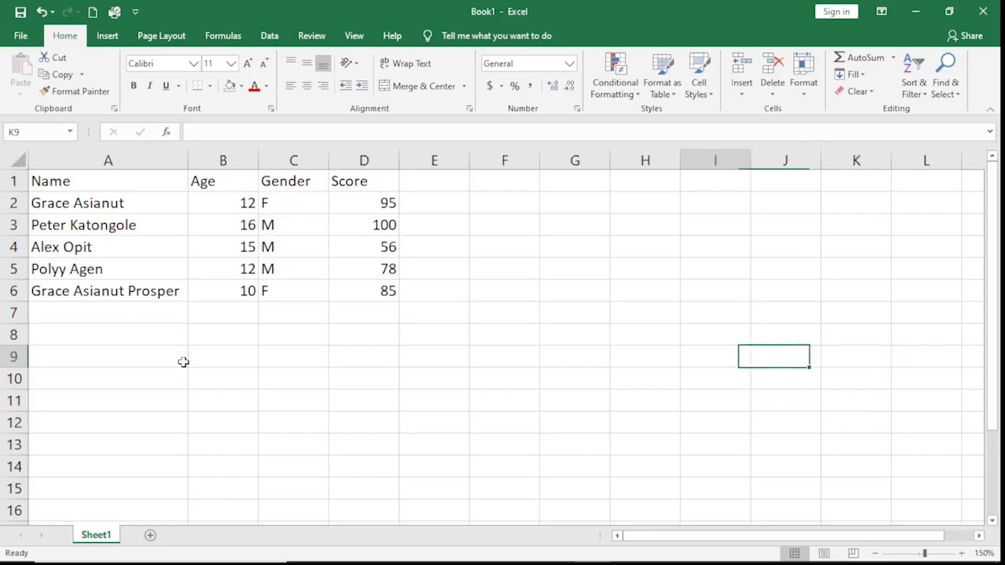
pyautogui.press('Left')
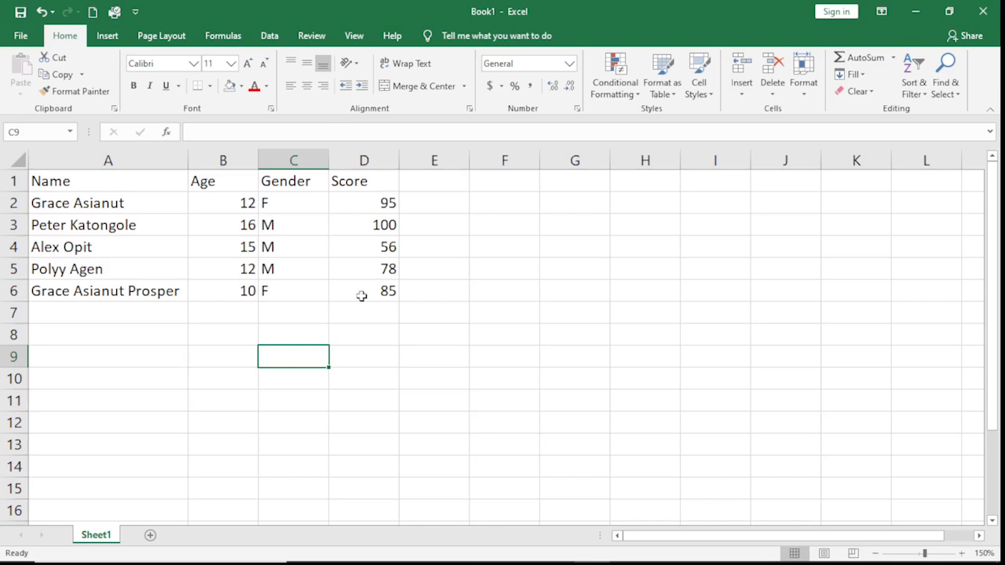
# Step: Try deleting the middle name directly inside cell A6, and undo the deletion
pyautogui.click(112, 318)
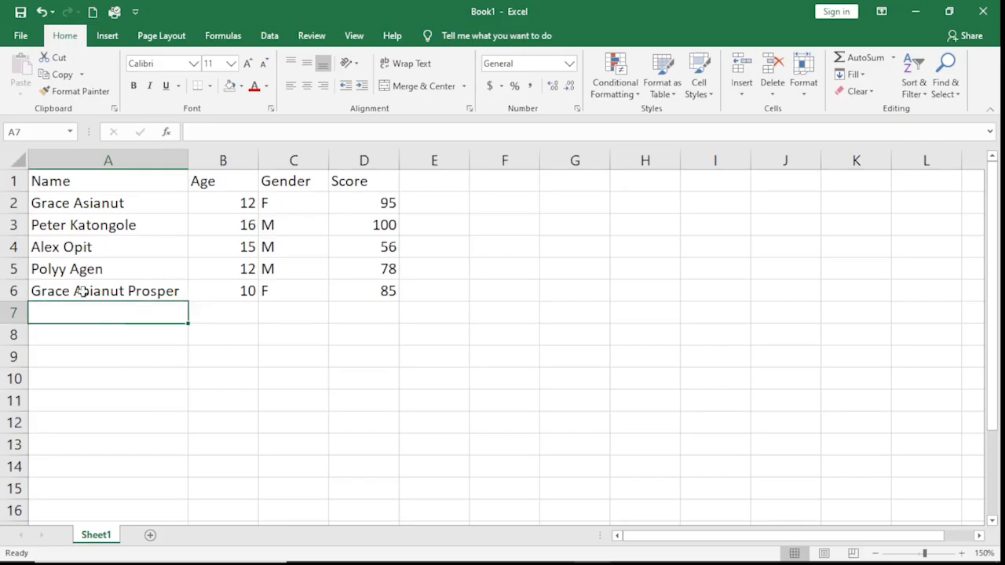
pyautogui.doubleClick(130, 291)
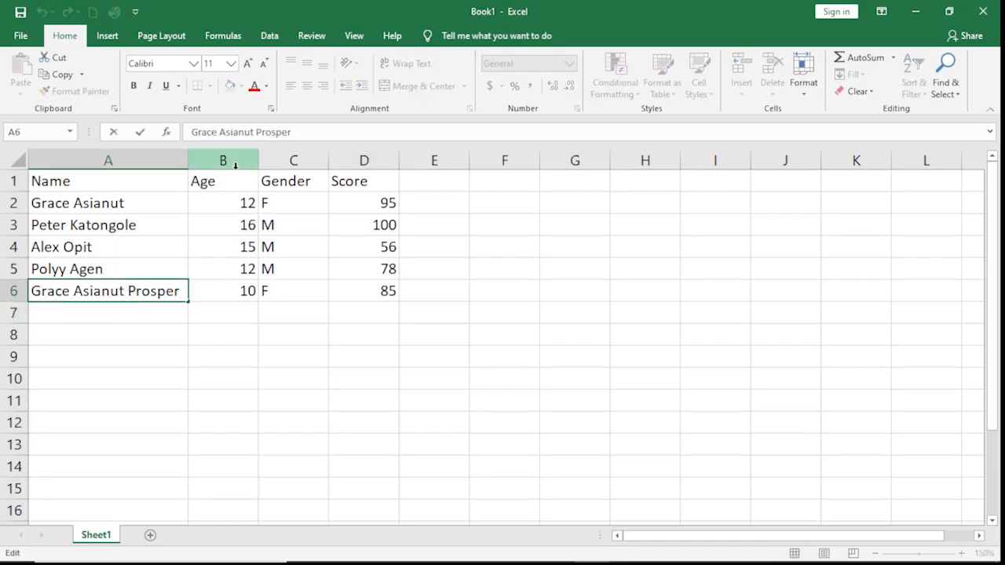
pyautogui.click(156, 334)
pyautogui.doubleClick(125, 291)
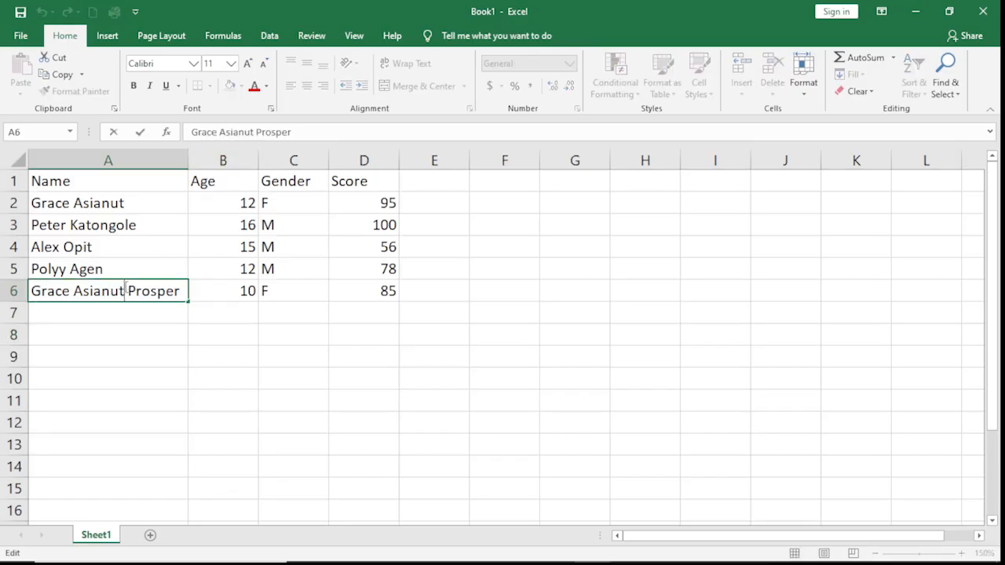
pyautogui.moveTo(126, 291); pyautogui.dragTo(73, 291)
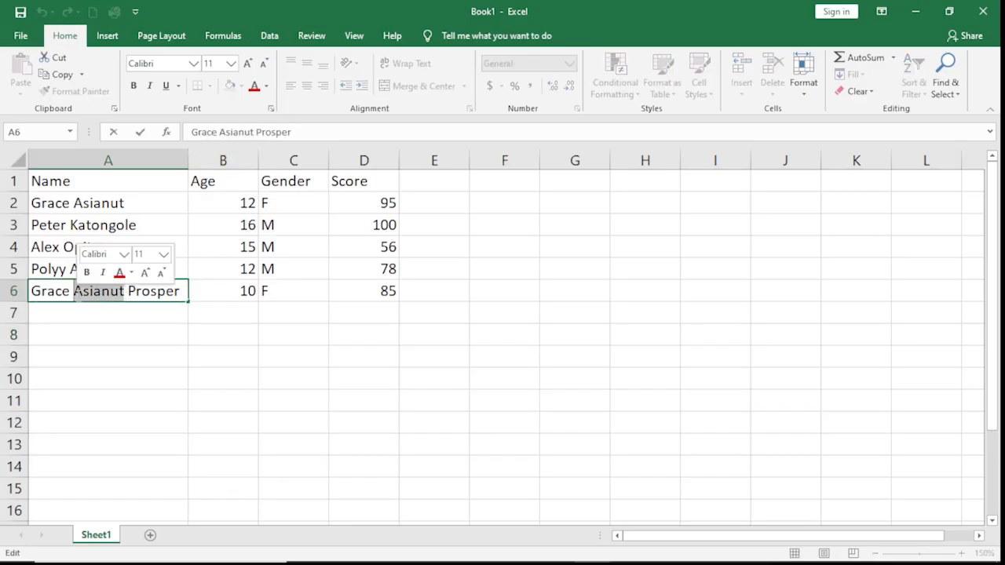
pyautogui.press('Delete')
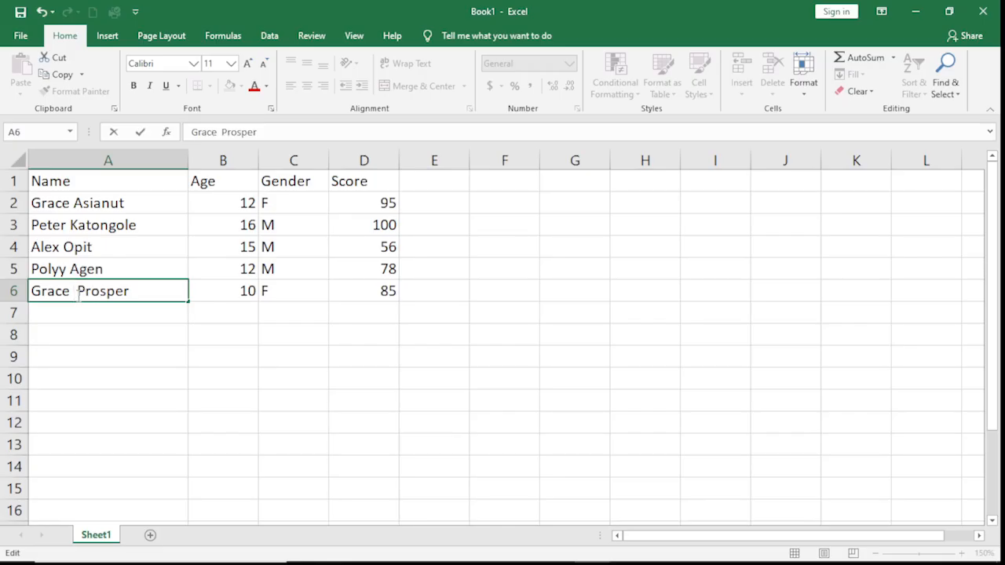
pyautogui.hotkey('ctrl', 'z')
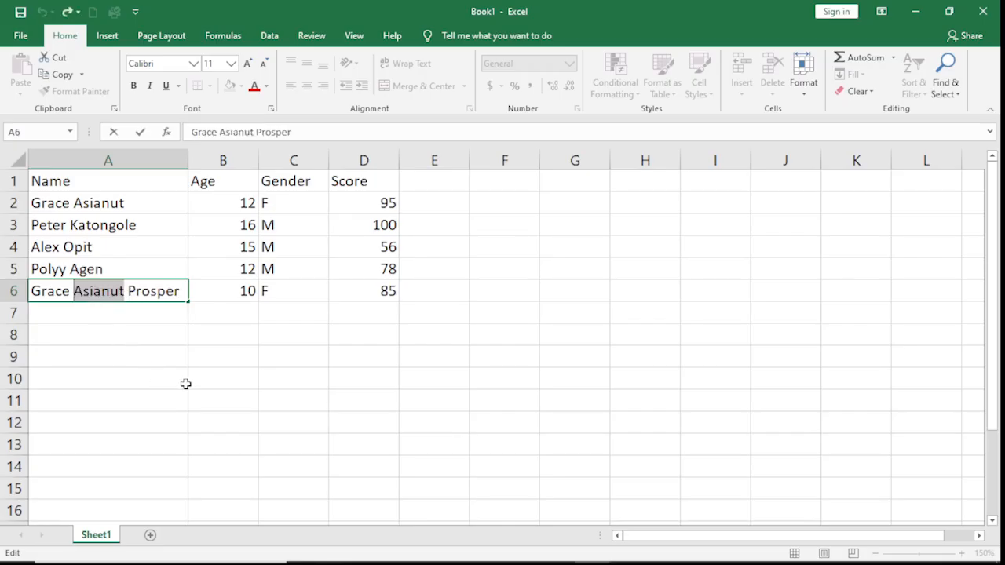
pyautogui.click(223, 379)
# Step: Remove the middle name from the student's name in cell A6 by editing the cell content in the formula bar
pyautogui.click(122, 290)
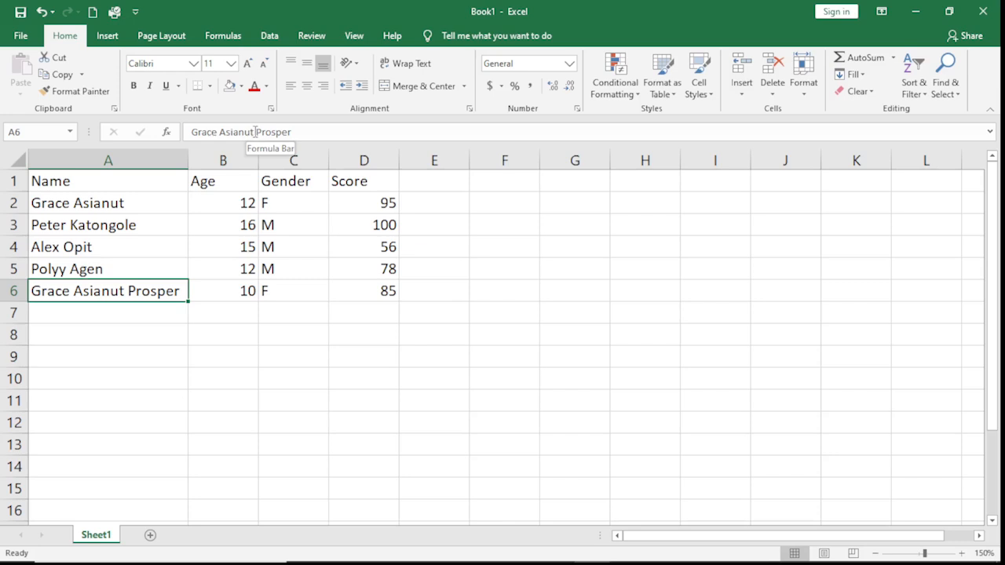
pyautogui.moveTo(255, 132); pyautogui.dragTo(219, 131)
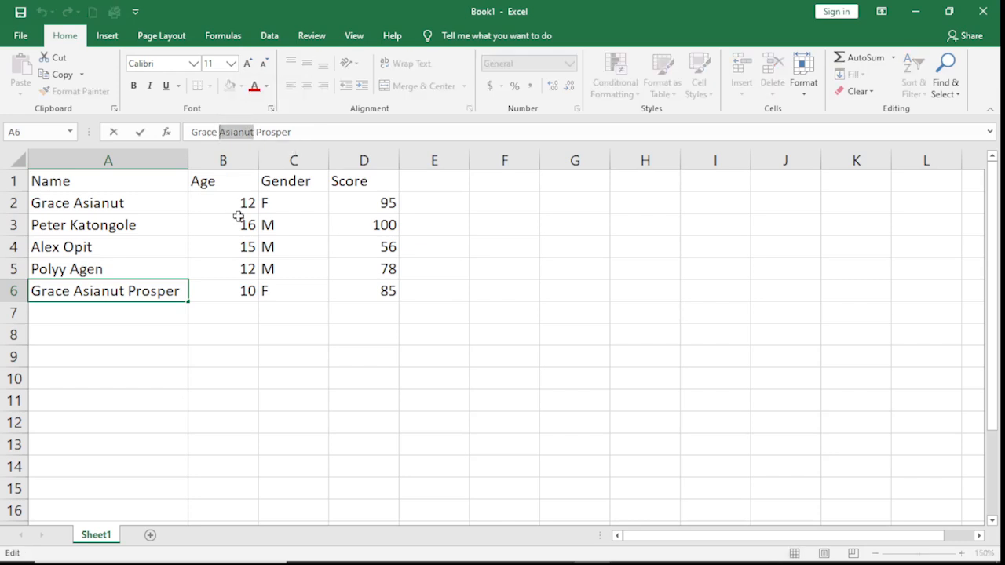
pyautogui.press('BackSpace')
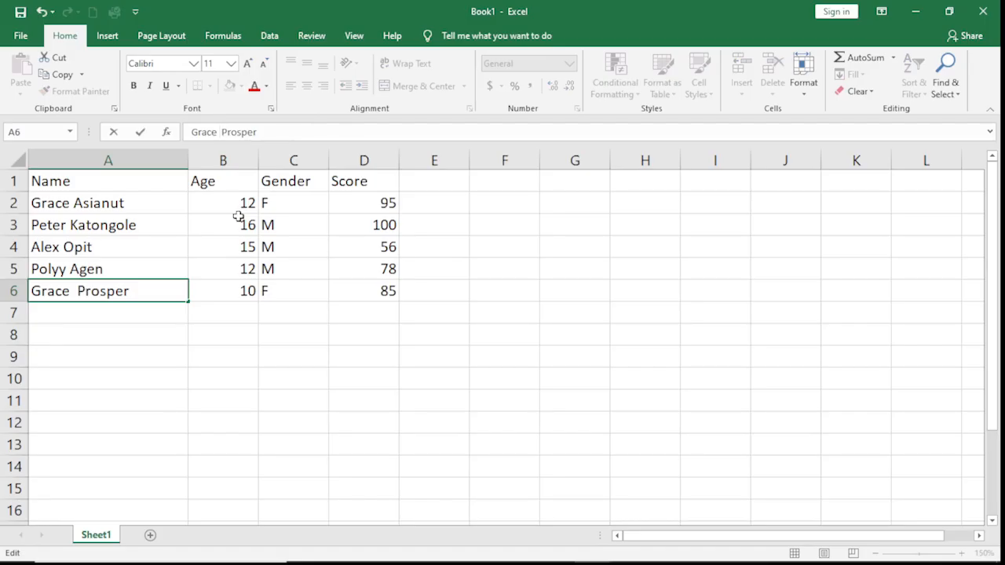
pyautogui.click(226, 369)
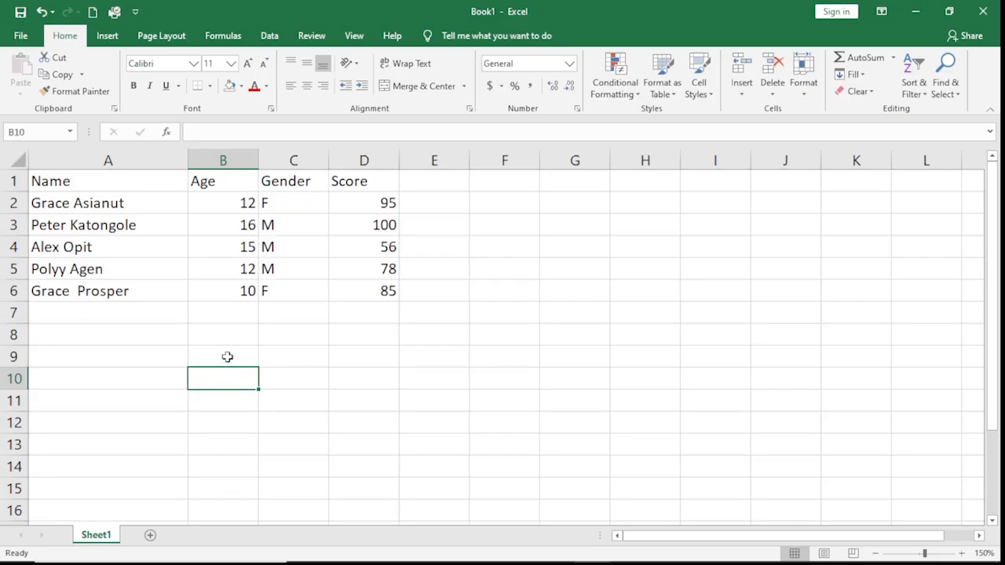
# Step: Delete the entire Gender column, column C, from the student table
pyautogui.click(307, 156)
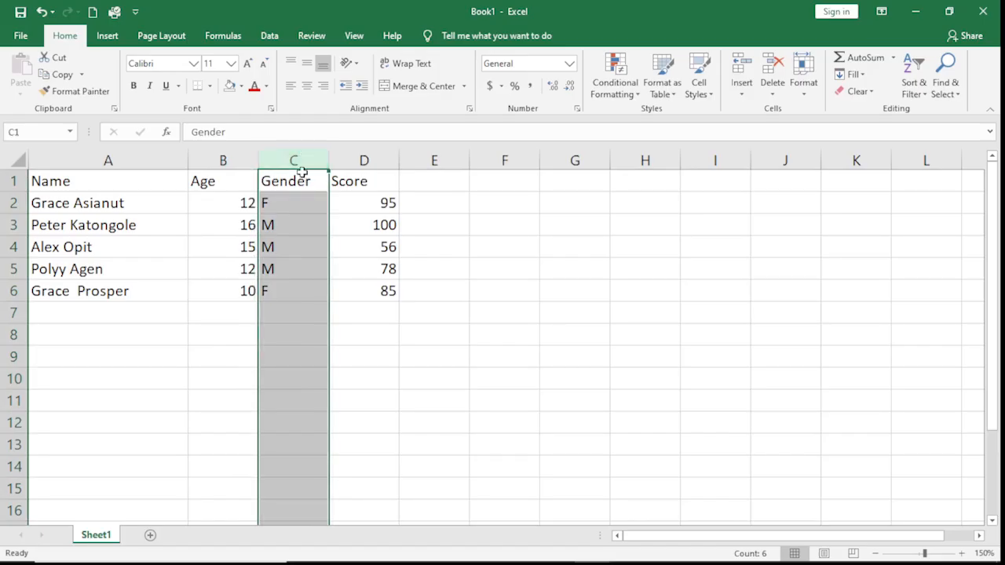
pyautogui.rightClick(308, 150)
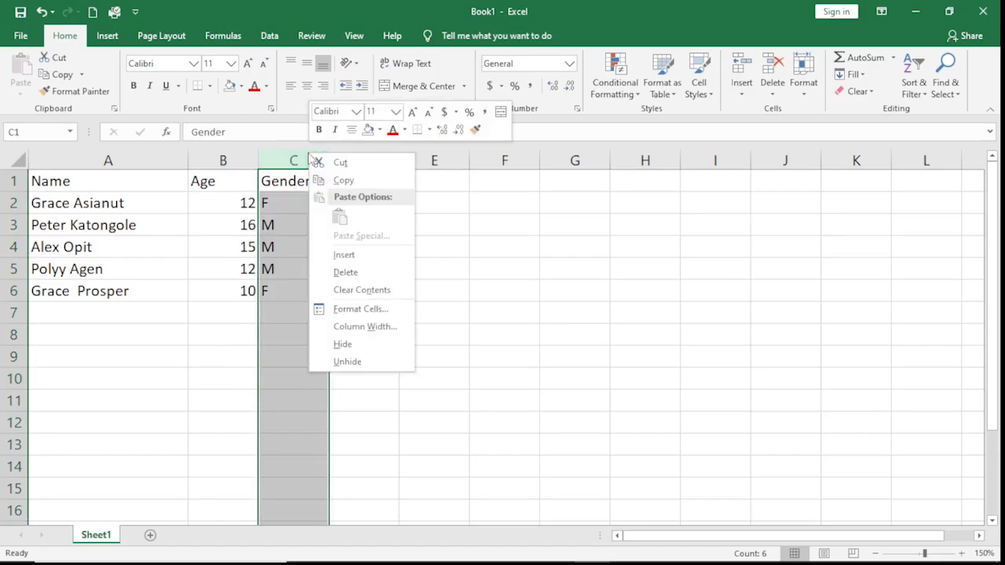
pyautogui.click(333, 271)
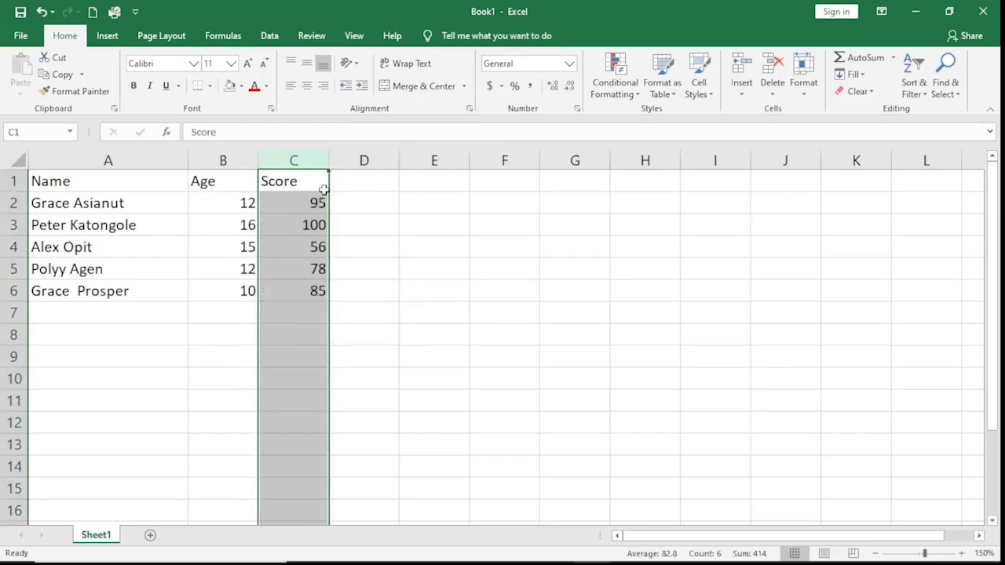
# Step: Delete the entire row 3 holding the second student's record, and select the empty cell A6 below the table
pyautogui.click(3, 225)
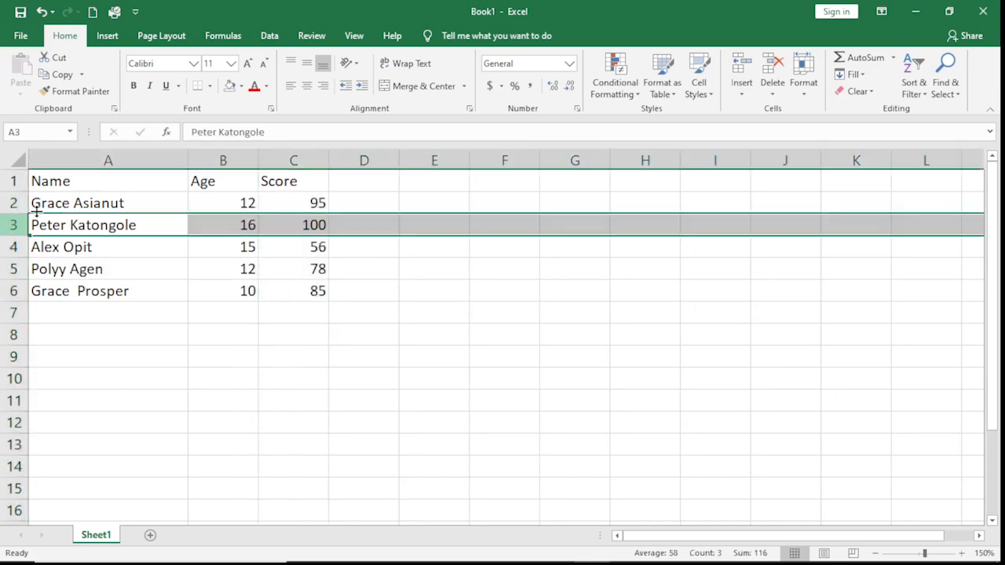
pyautogui.rightClick(6, 226)
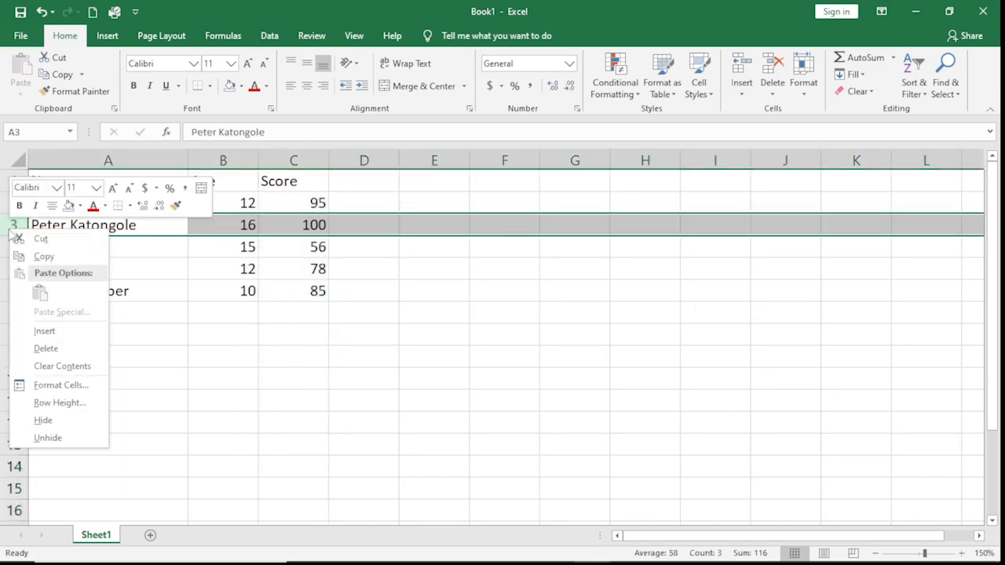
pyautogui.click(49, 350)
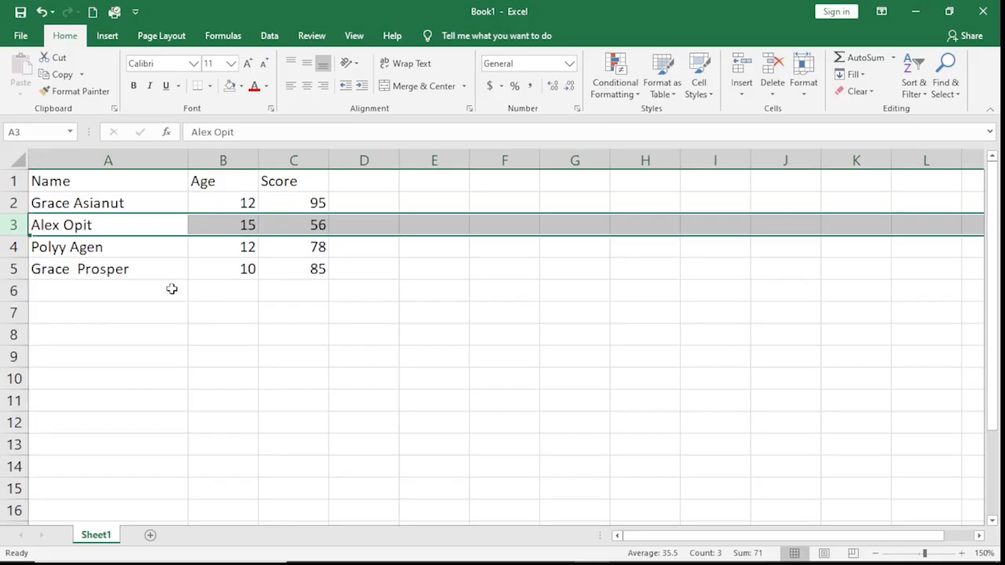
pyautogui.click(195, 342)
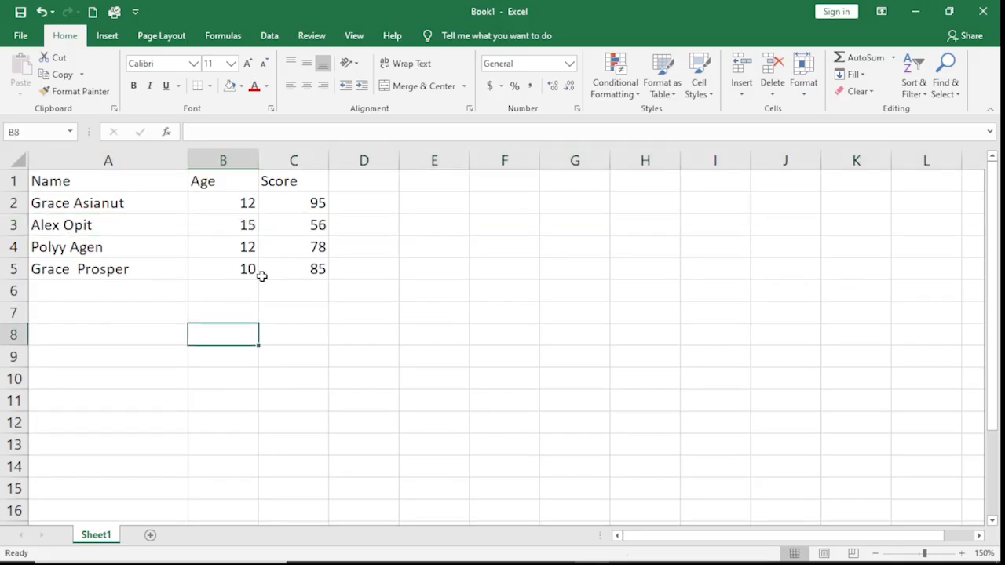
pyautogui.click(110, 293)
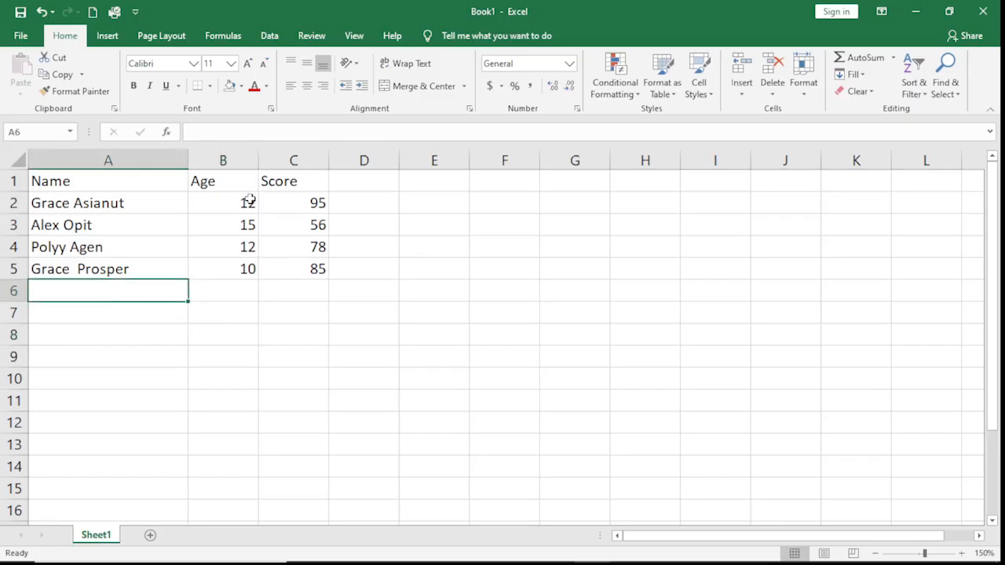